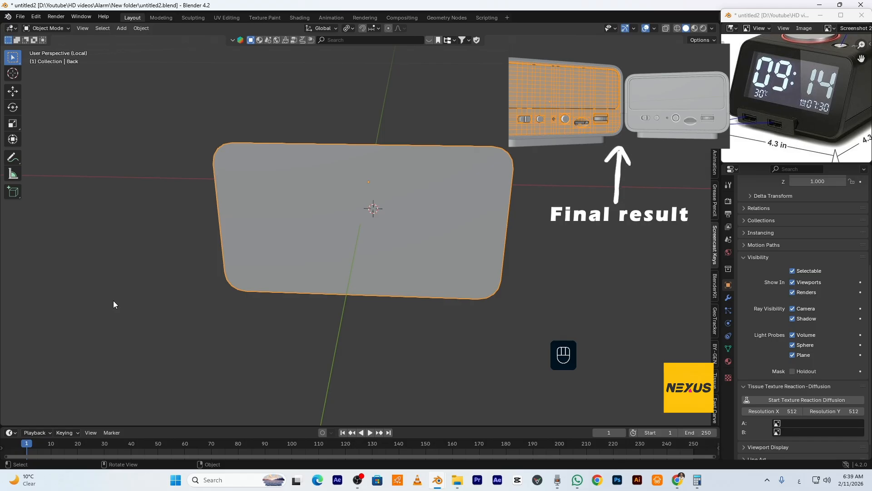
- Show the back panel from behind in material preview and set its material's Alpha to 0.5
key(ctrl+KP_1)
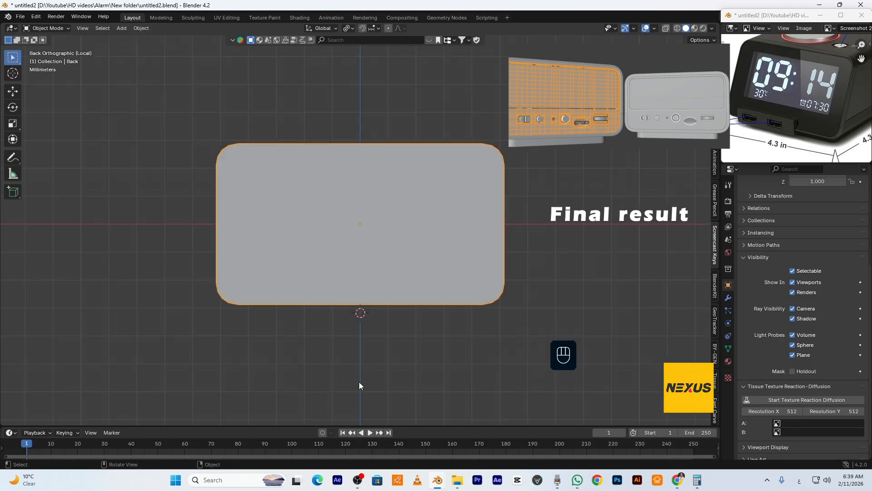
click(729, 361)
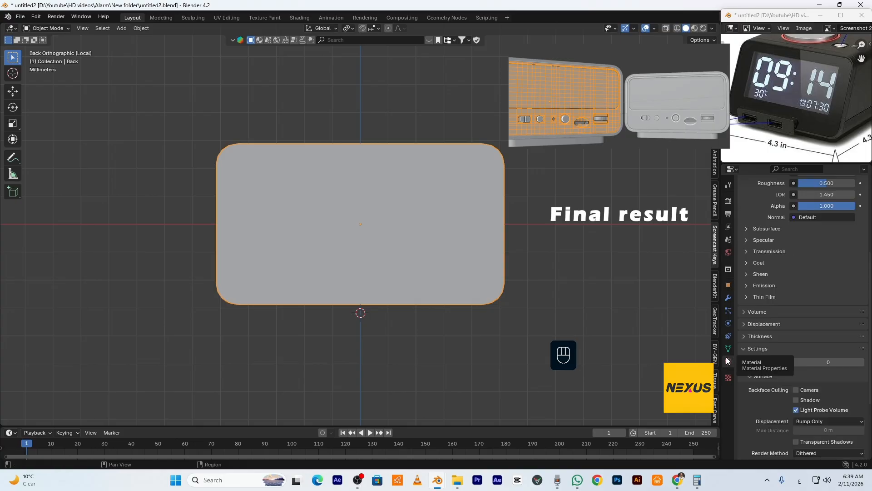
click(695, 28)
scroll(773, 282, up, 3)
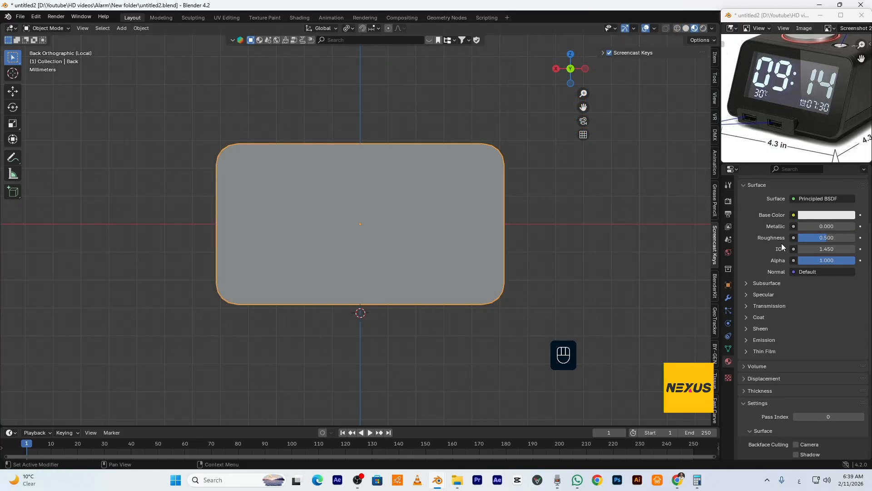
click(823, 263)
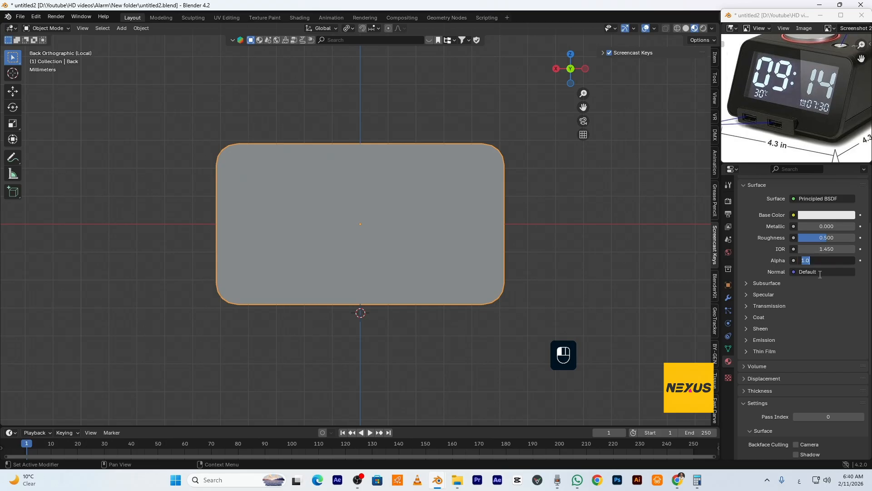
text(0.5)
key(Return)
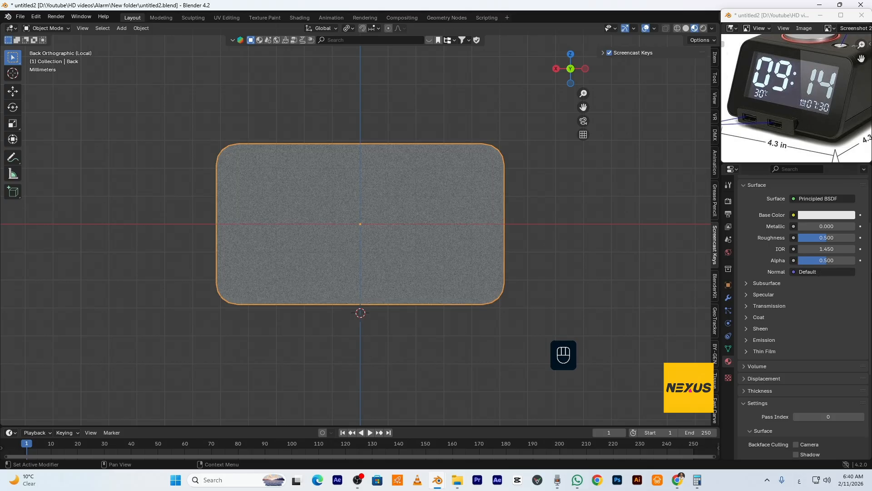
- Darken the back panel material's base color to a grey with a Value of about 0.189, then deselect the panel
click(805, 215)
click(829, 216)
click(830, 216)
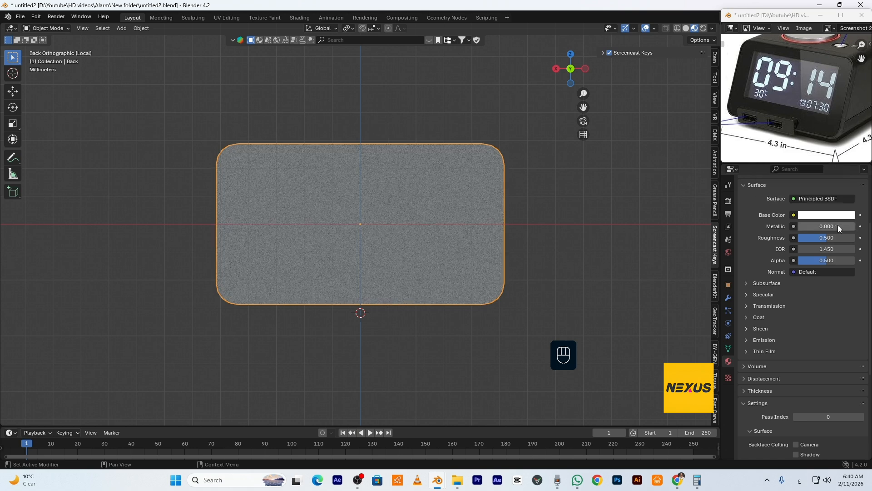
scroll(846, 329, up, 5)
click(822, 298)
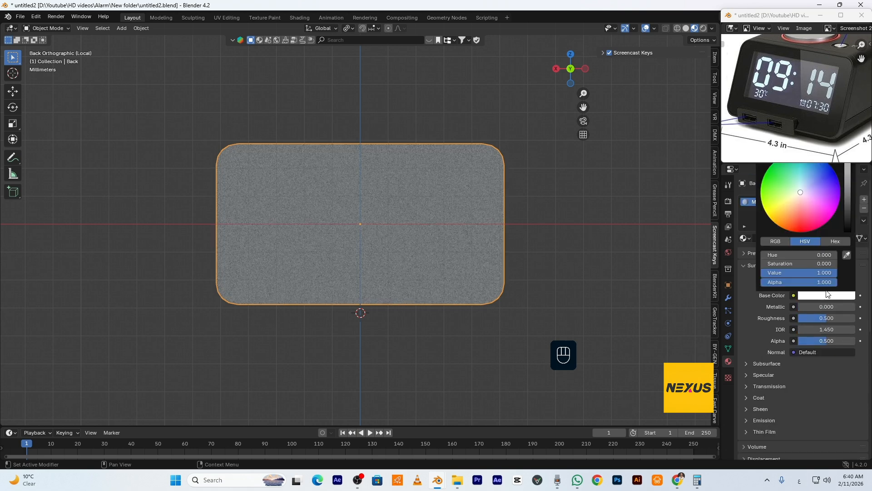
drag(849, 187, 848, 194)
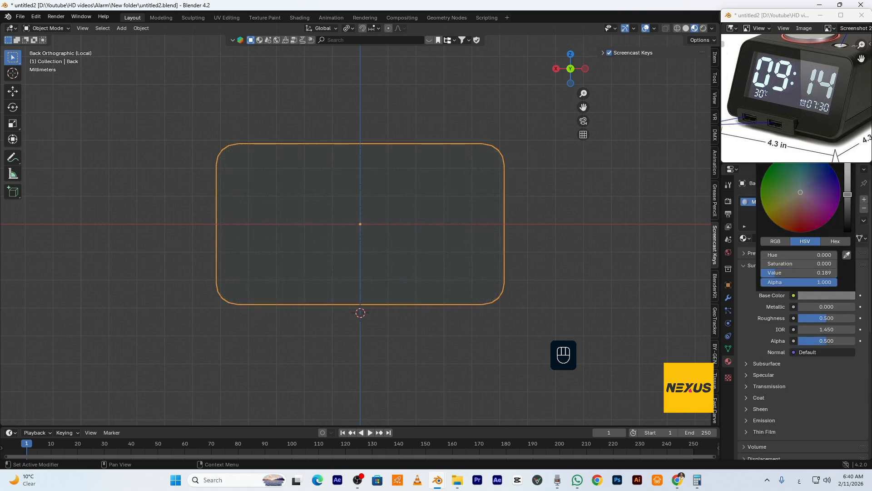
click(565, 221)
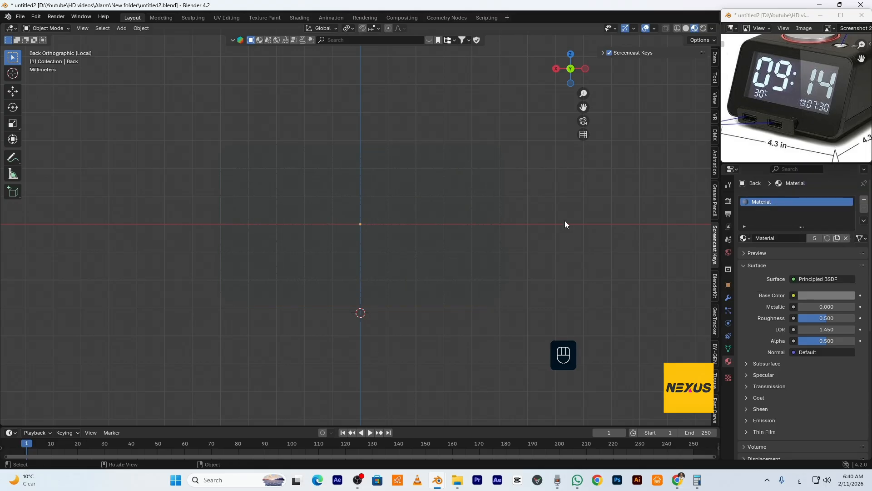
key(shift+a)
mouse_move(565, 222)
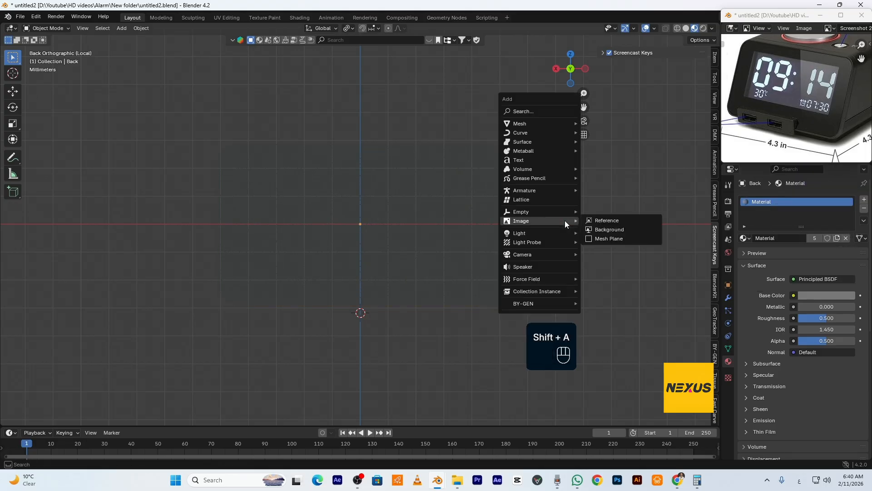
click(612, 239)
click(327, 169)
scroll(351, 215, down, 3)
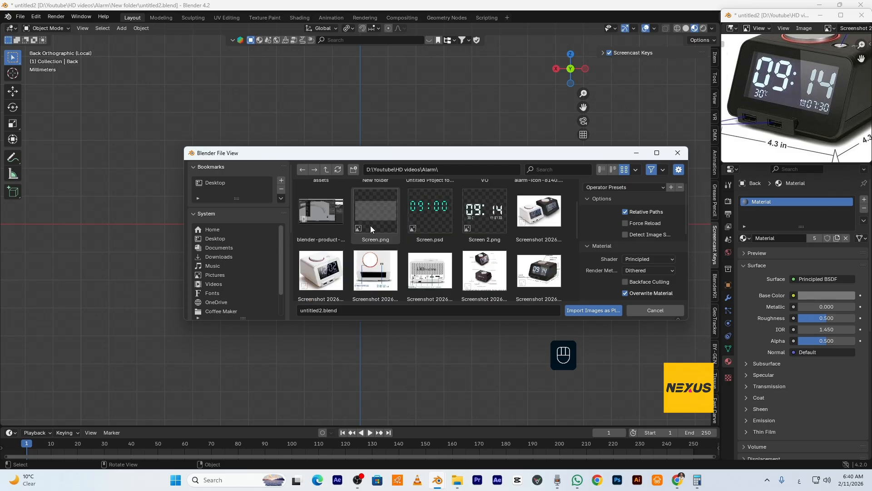
double_click(425, 249)
- Rotate the imported image plane 90° about the X axis
key(r)
key(x)
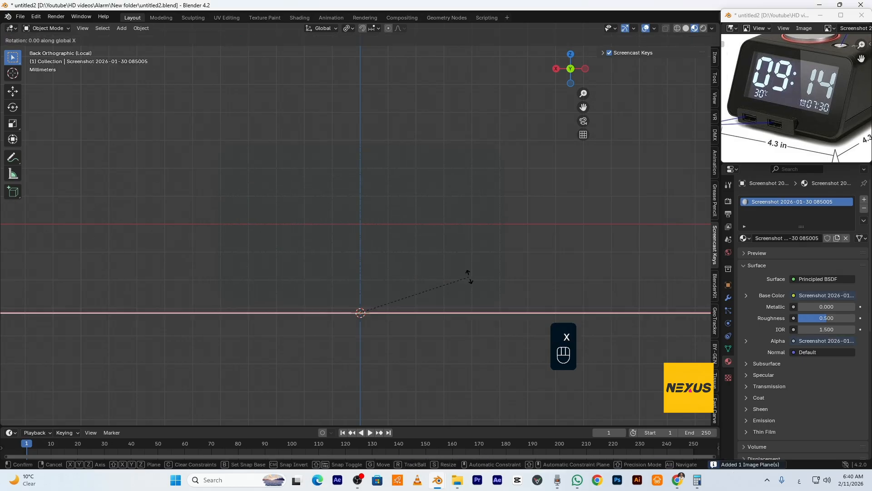
key(9)
key(0)
key(KP_Enter)
scroll(402, 290, down, 8)
- Rotate the image plane 180° about the Z axis
key(r)
key(z)
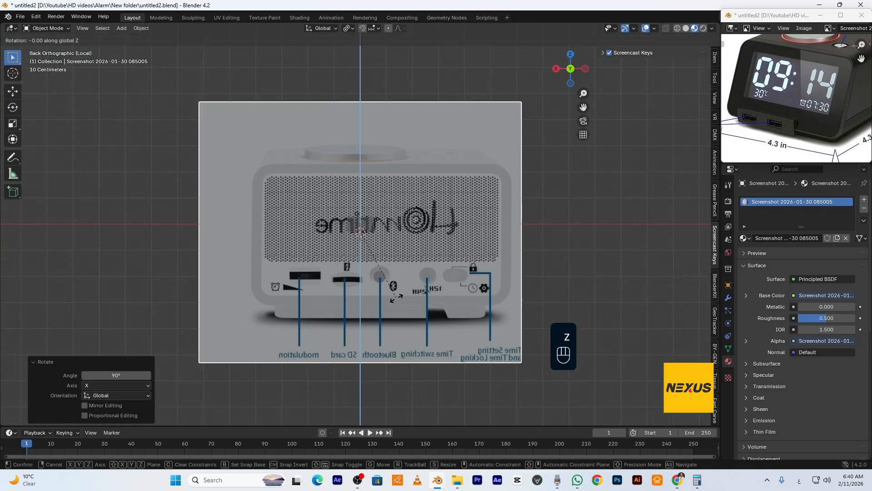
key(1)
key(8)
key(0)
key(KP_Enter)
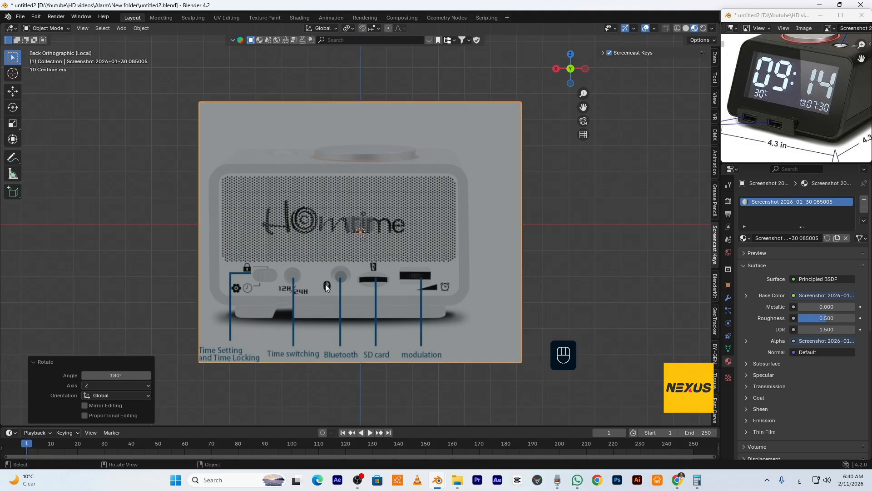
- Scale the image plane by about 0.095 and move it over the back panel, about 0.036 m up, keeping its Y position
key(s)
click(372, 239)
scroll(407, 284, up, 10)
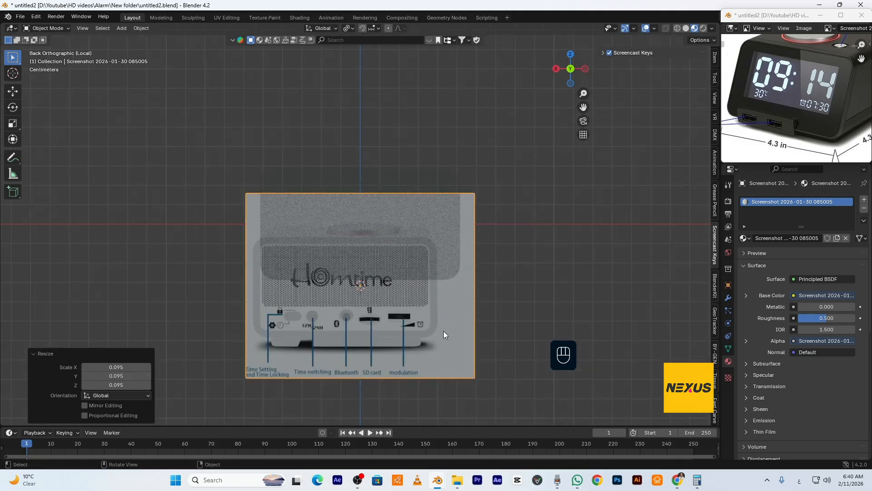
scroll(443, 335, up, 2)
key(g)
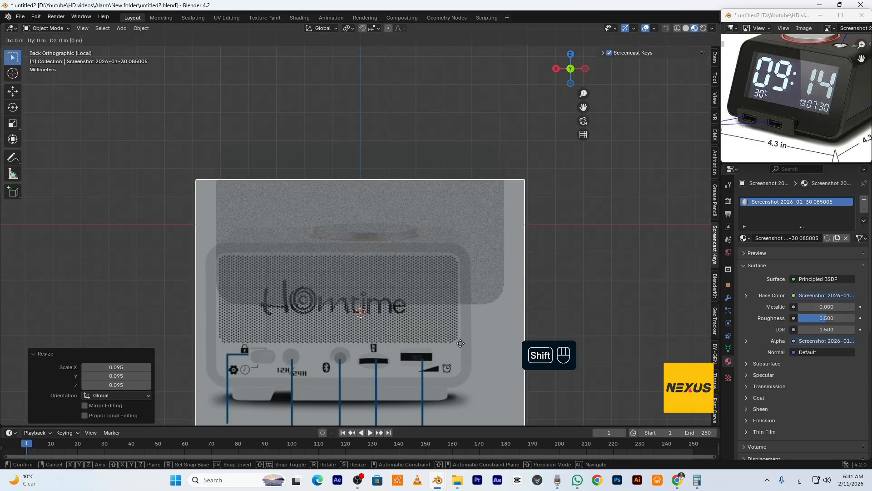
key(shift+y)
click(486, 242)
- Enlarge the image plane by about 1.167 and lower it about 0.0023 m so the pictured rear matches the back panel
key(s)
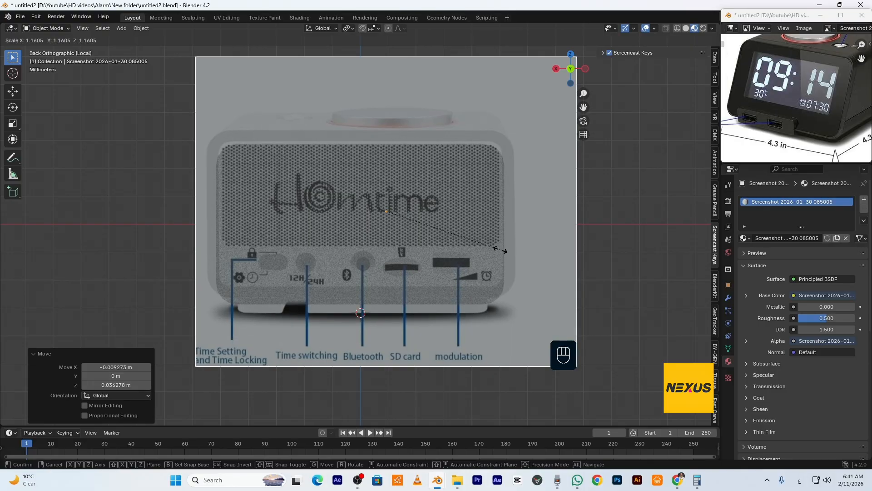
click(501, 250)
key(g)
key(z)
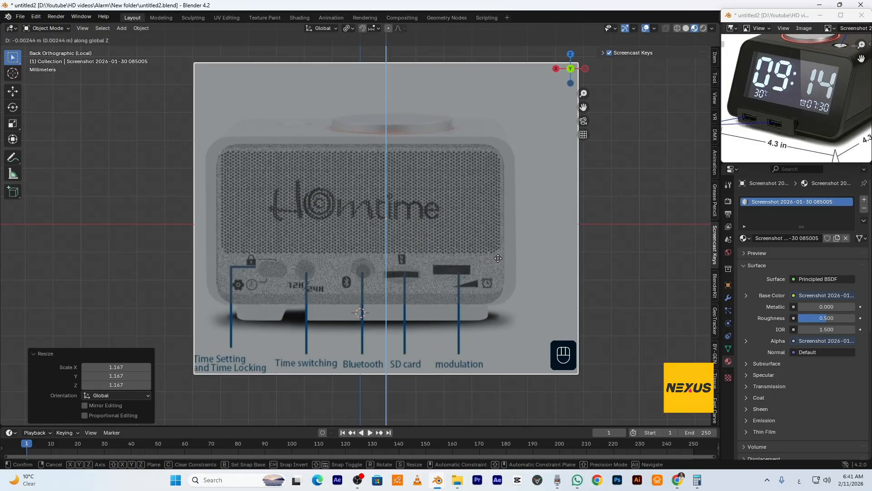
click(498, 257)
- Open the screenshot of the clock's back in perspective in the reference image viewer and frame it
click(805, 29)
click(793, 48)
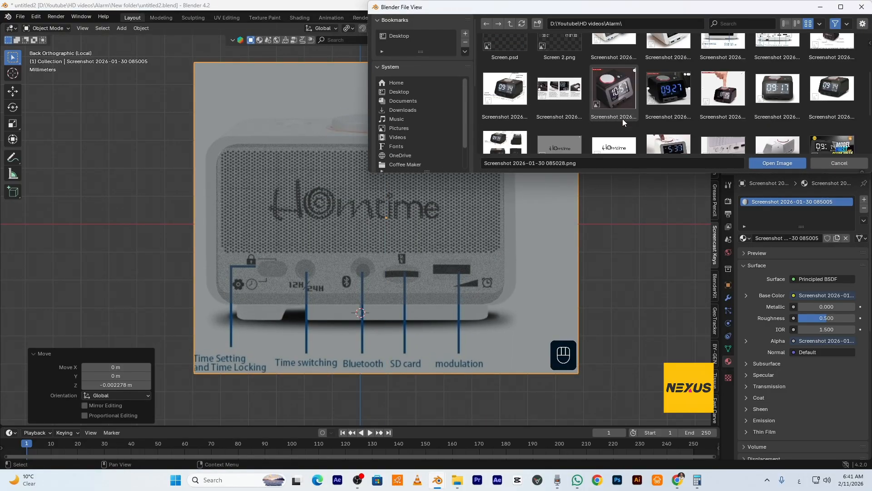
double_click(778, 88)
middle_drag(763, 99, 711, 127)
scroll(729, 121, up, 2)
- Inset all faces of the back panel by about 0.0011 m
click(463, 191)
key(Tab)
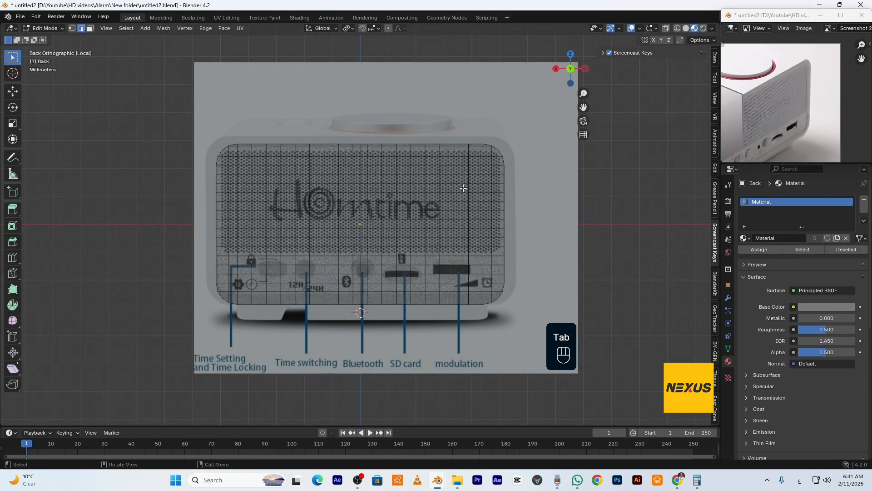
key(a)
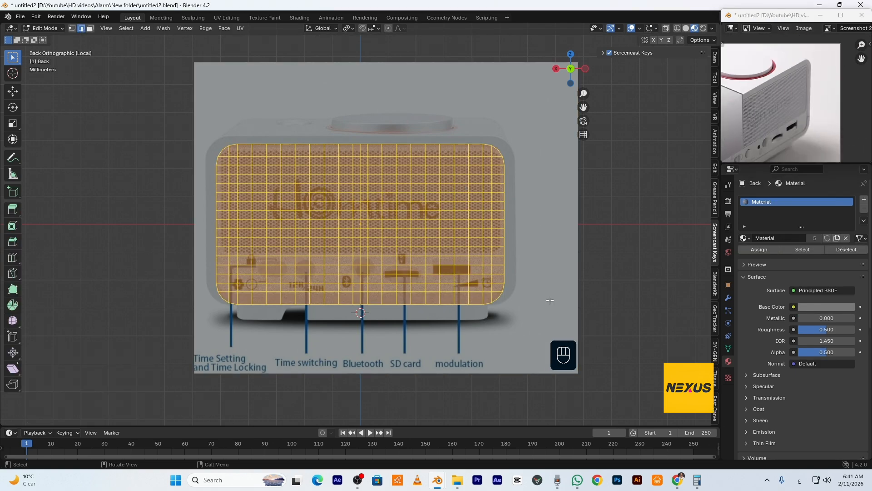
key(i)
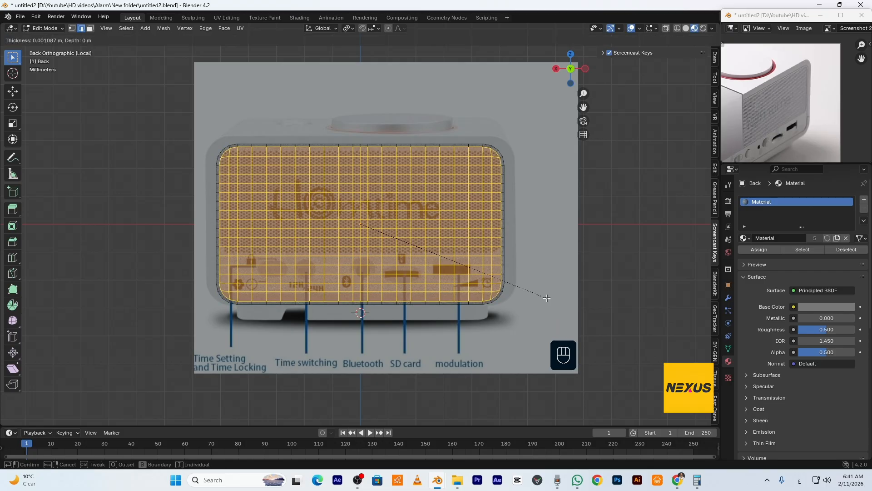
click(546, 298)
scroll(498, 163, up, 2)
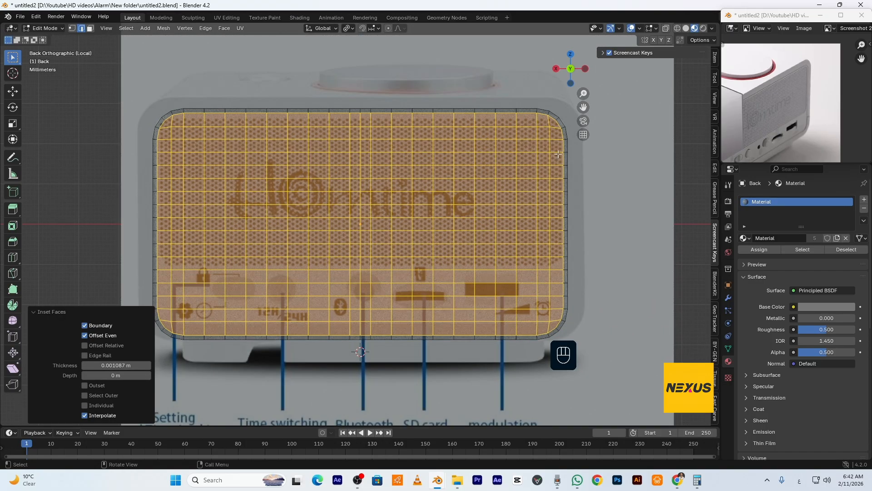
- Duplicate in place the single face at the upper-right rounded corner of the inset area
key(Tab)
key(Tab)
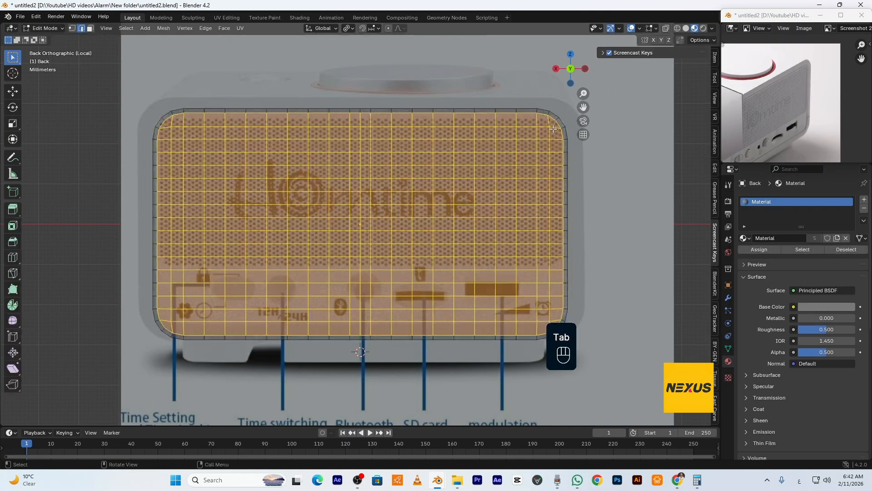
click(553, 126)
key(3)
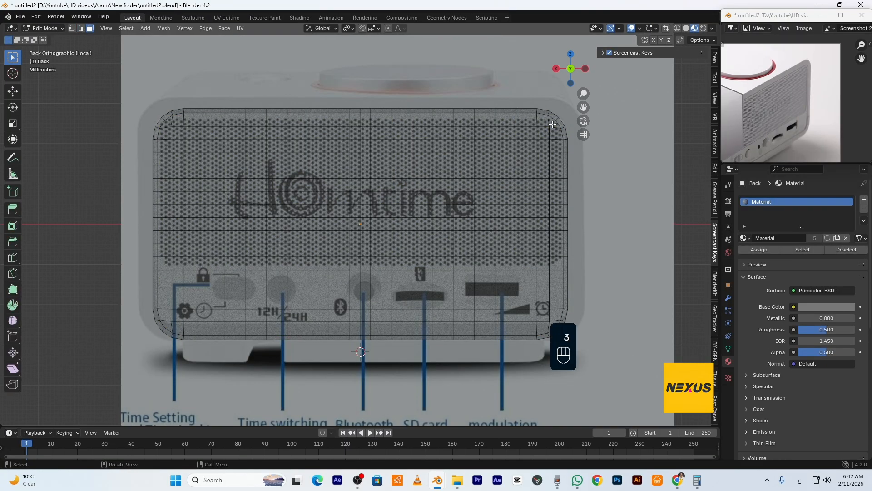
key(shift+d)
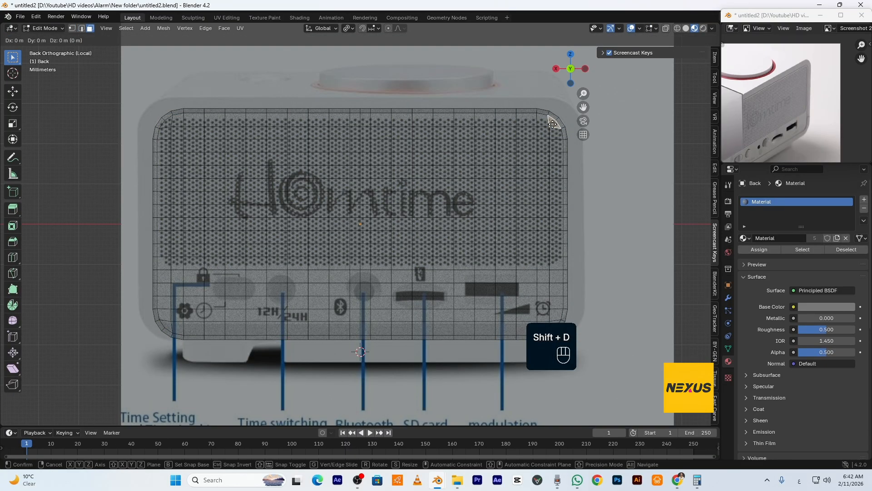
right_click(553, 125)
- Rotate the duplicated corner face 180° about the X axis
key(r)
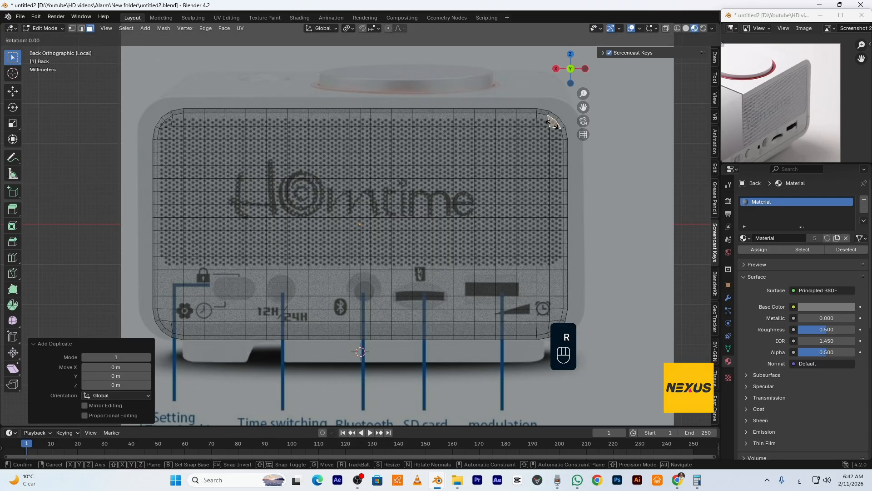
key(x)
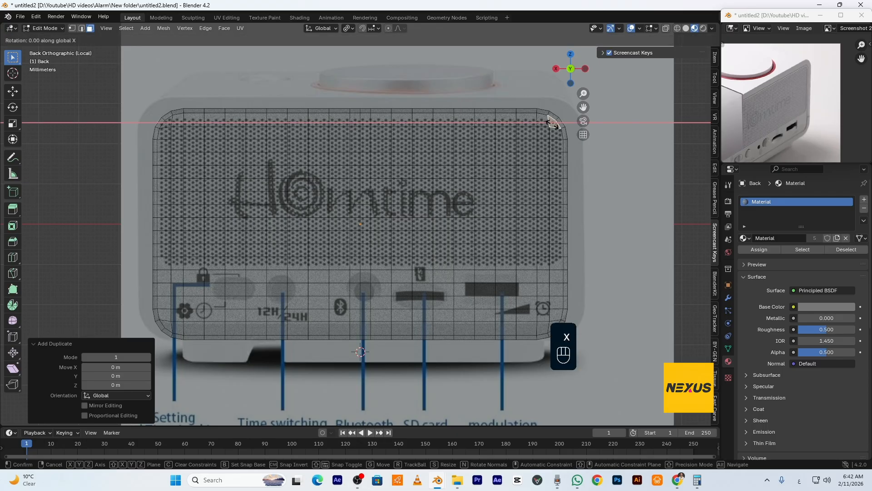
key(KP_1)
key(KP_8)
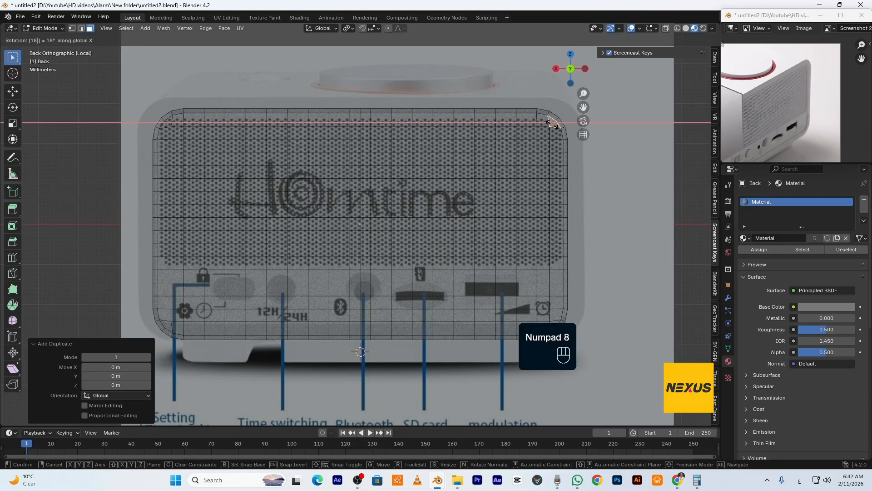
key(KP_0)
key(KP_Enter)
scroll(573, 171, up, 3)
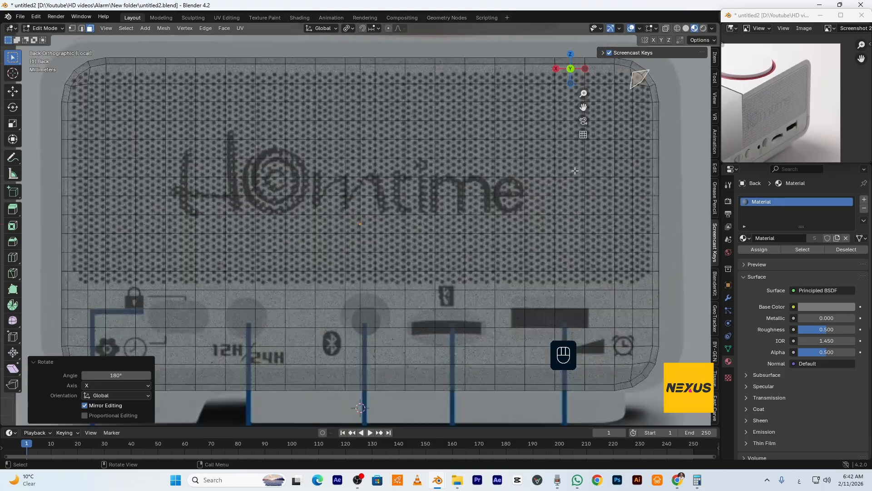
- Move the rotated corner face down along Z by about 0.0314 m to the grille's lower-right corner
shift+middle_drag(574, 183, 342, 216)
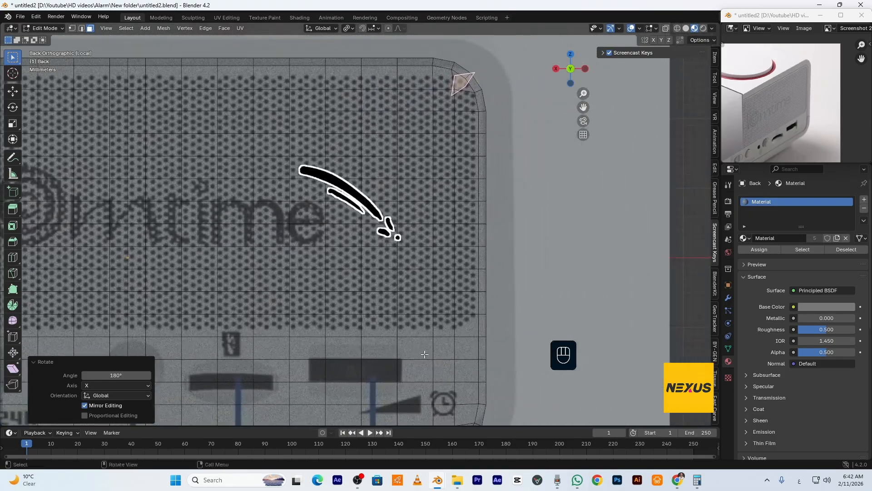
key(g)
key(z)
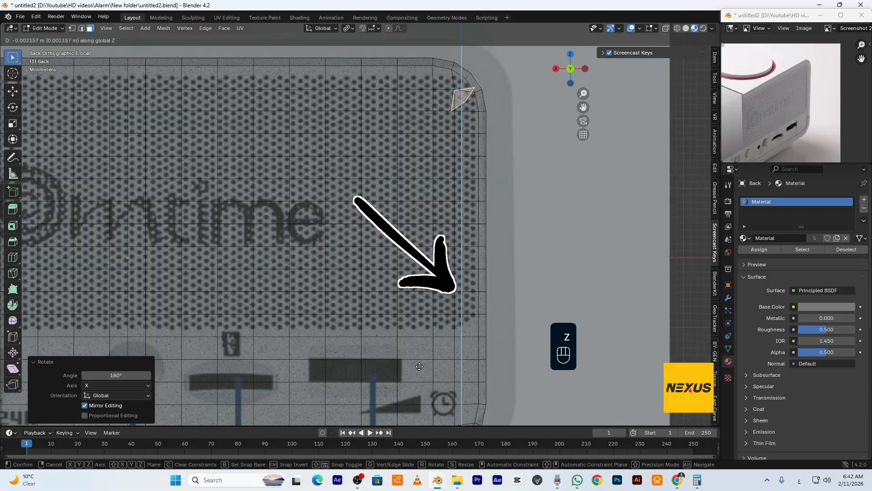
click(460, 161)
- Shift the corner face about 0.0005 m outward, keeping Y locked, so its tips meet the neighbouring grid vertices
scroll(514, 373, up, 2)
shift+middle_drag(514, 373, 402, 324)
scroll(402, 325, up, 2)
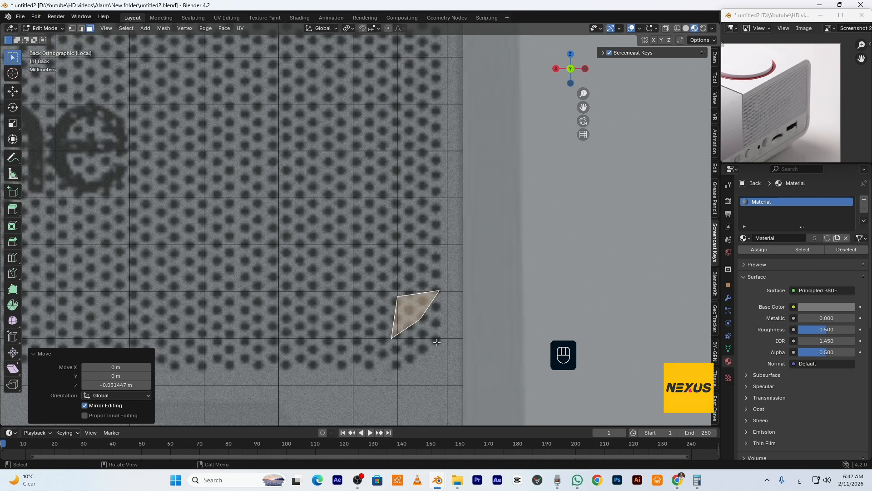
key(g)
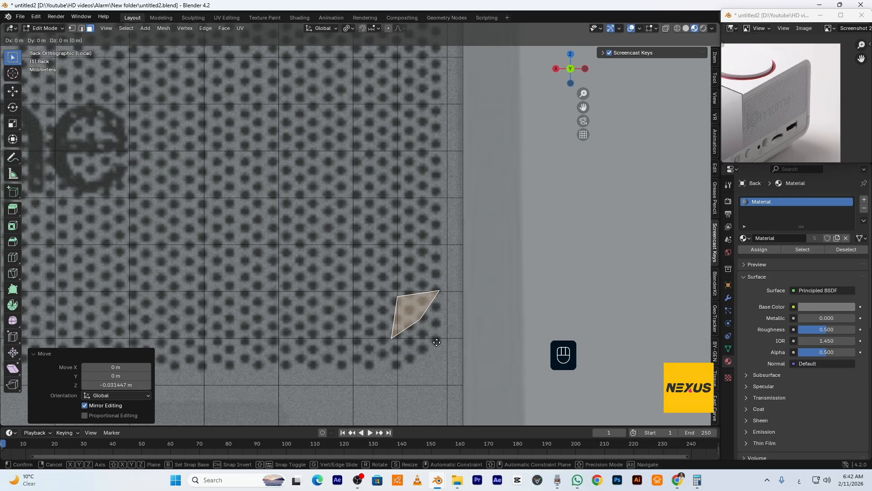
key(shift)
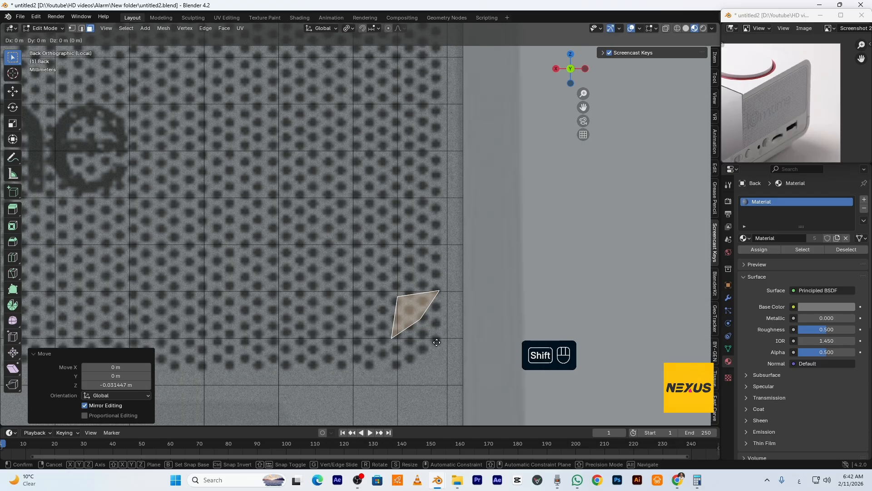
key(shift+y)
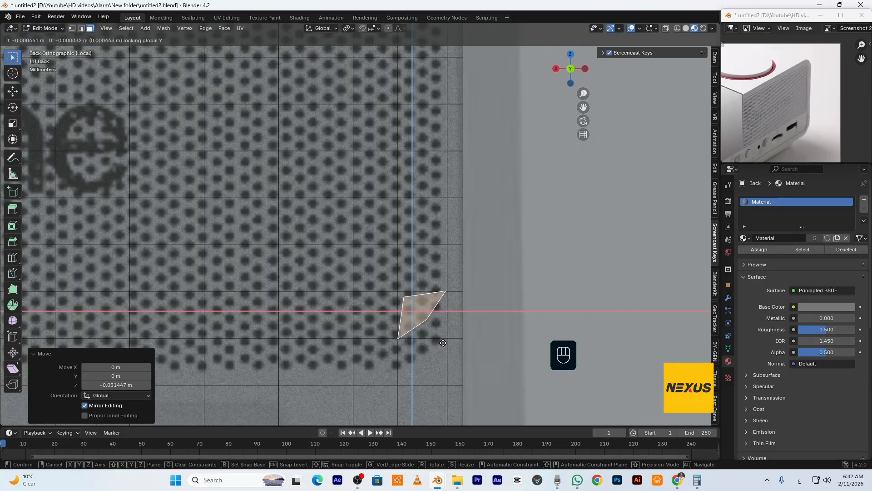
click(444, 342)
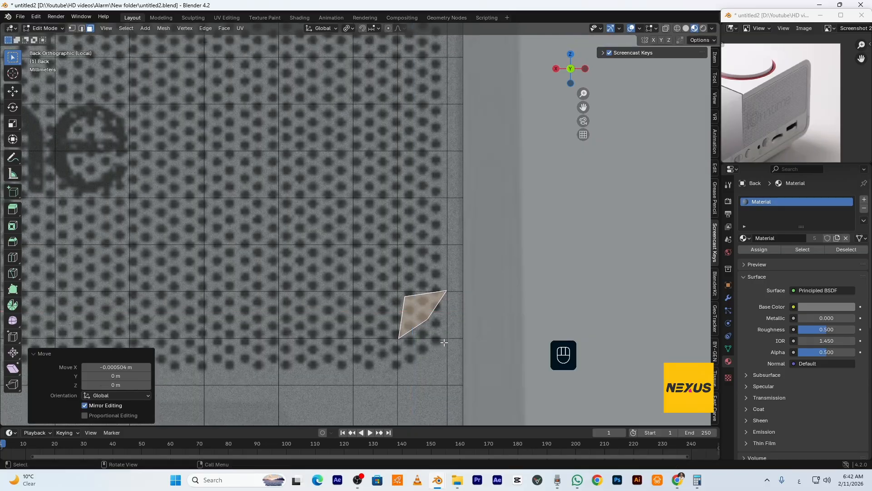
- Connect the two grid vertices beneath the corner face's outer tips with a diagonal edge
scroll(444, 343, up, 4)
ctrl+middle_drag(444, 342, 451, 281)
scroll(469, 289, up, 2)
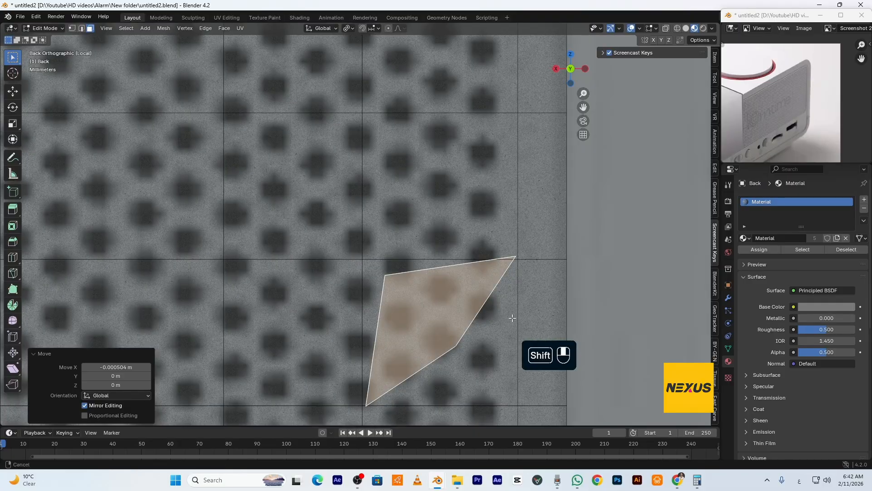
shift+middle_drag(514, 317, 481, 288)
key(1)
click(482, 228)
shift+click(318, 374)
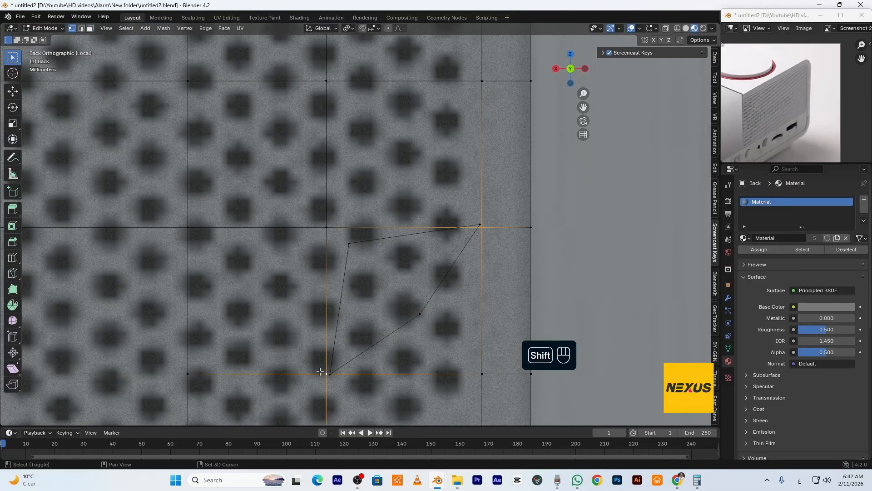
key(j)
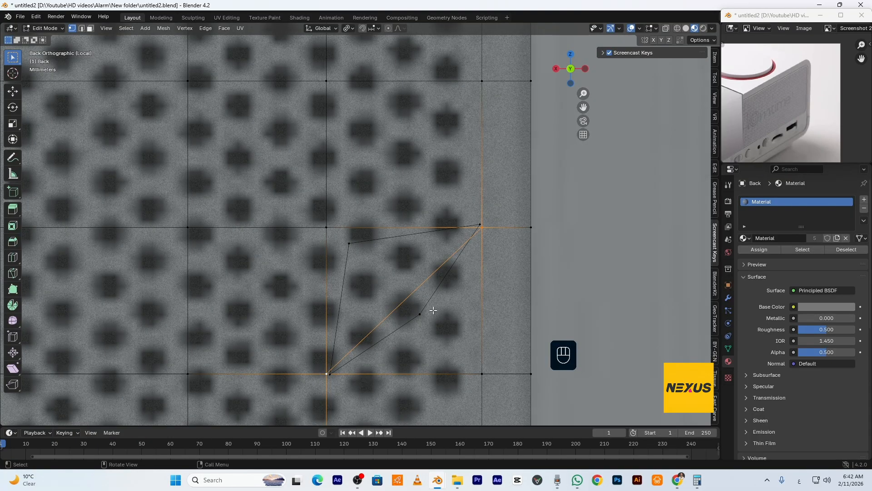
- Add one loop cut at the diagonal's midpoint and connect the new vertex to the outer corner vertex of that grid cell
key(ctrl+r)
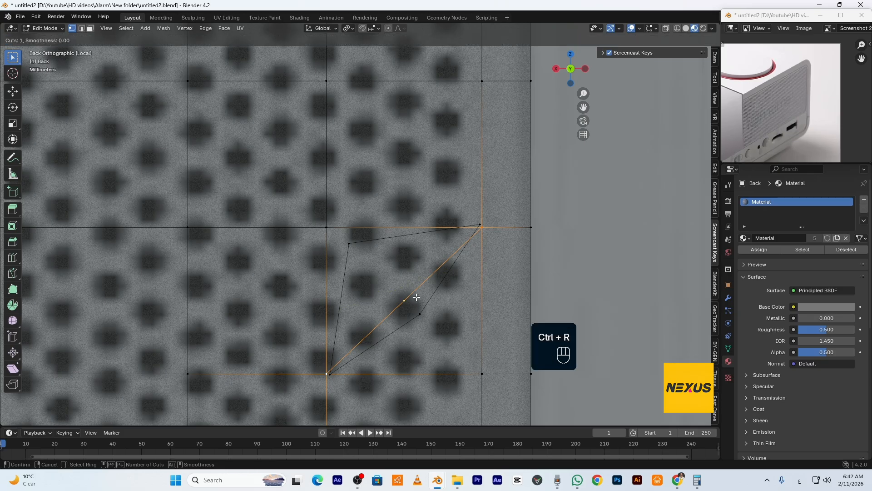
click(412, 294)
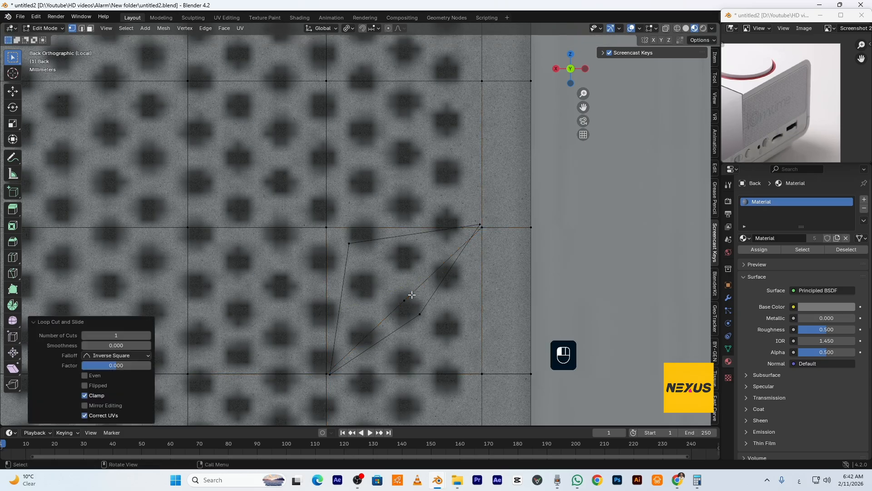
click(409, 299)
shift+click(483, 382)
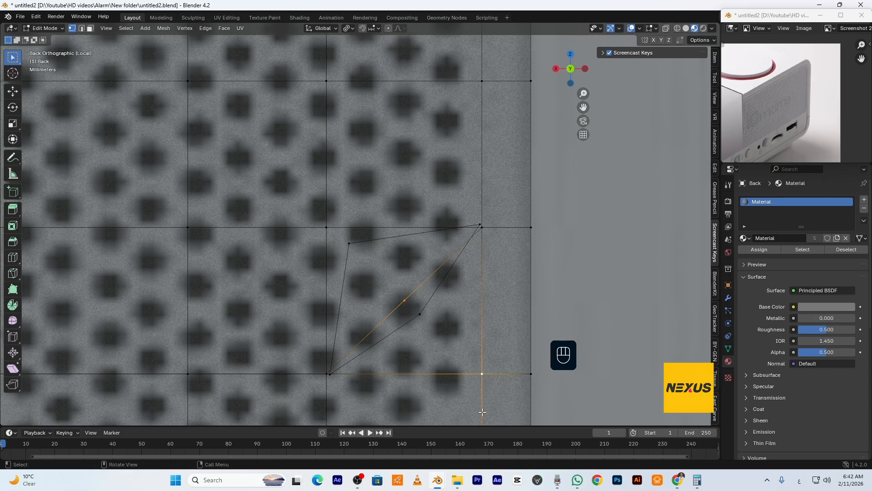
key(j)
- Slide the diagonal's middle vertex outward by a factor of about 0.19 to match the template face's curve
click(402, 298)
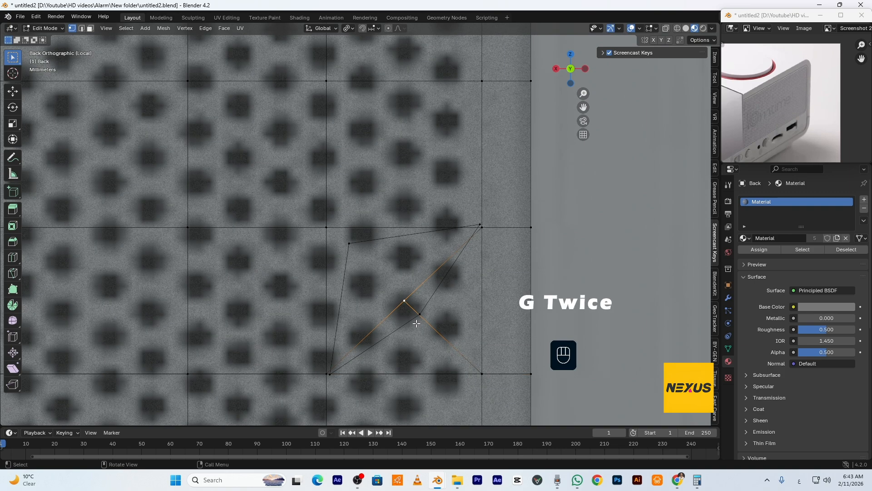
key(g)
key(g)
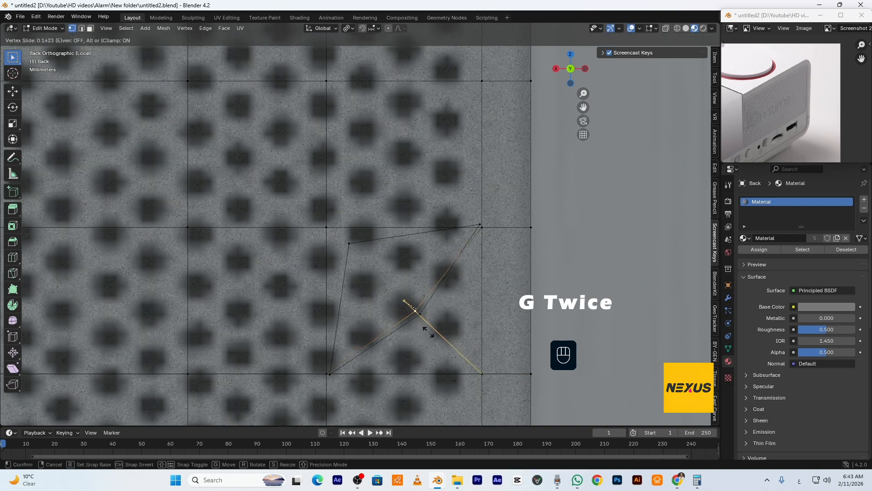
click(433, 336)
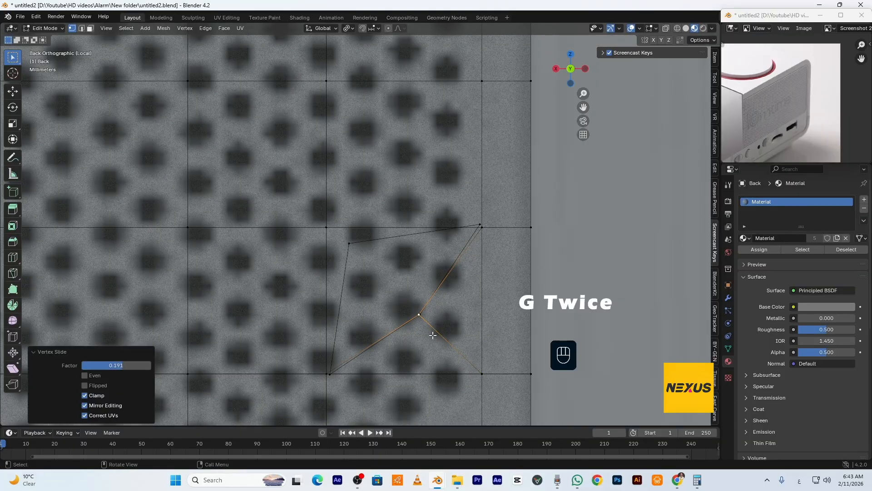
- Delete the duplicated corner face used as a template, including its linked vertices
click(352, 245)
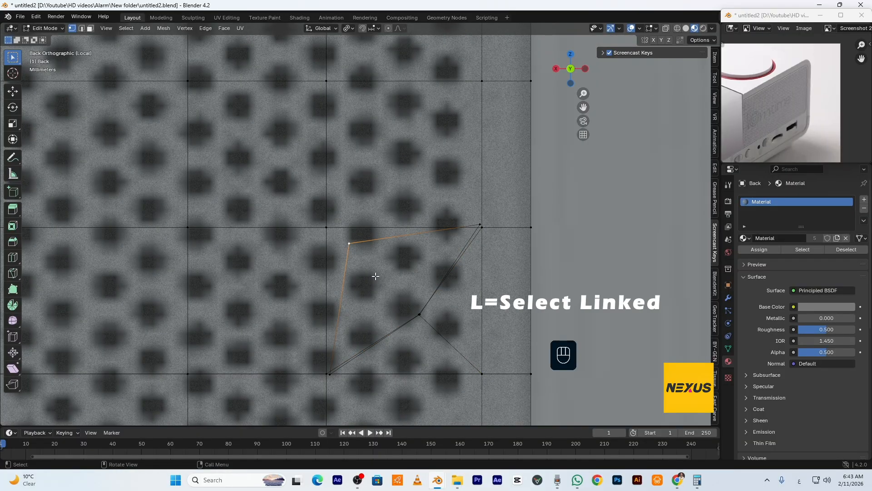
key(l)
key(l)
key(l)
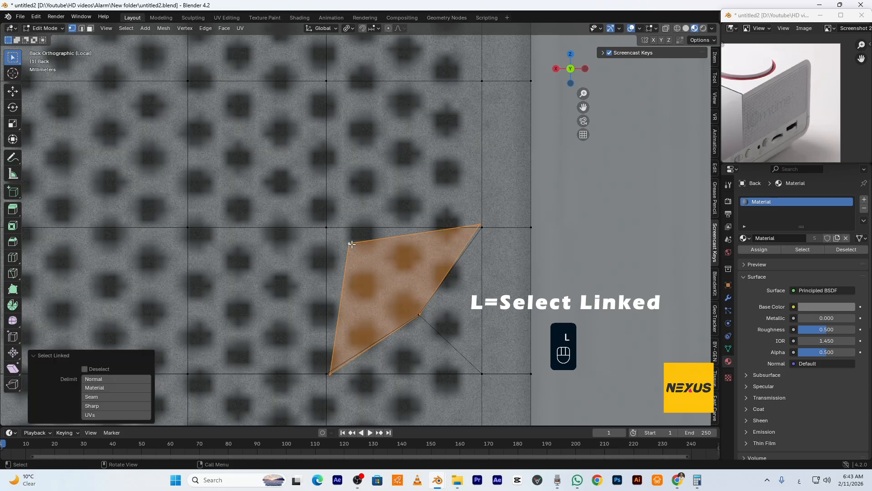
key(Delete)
click(382, 264)
- Turn on X-ray and delete all faces of the back panel on the left side of the centre line
scroll(449, 297, down, 3)
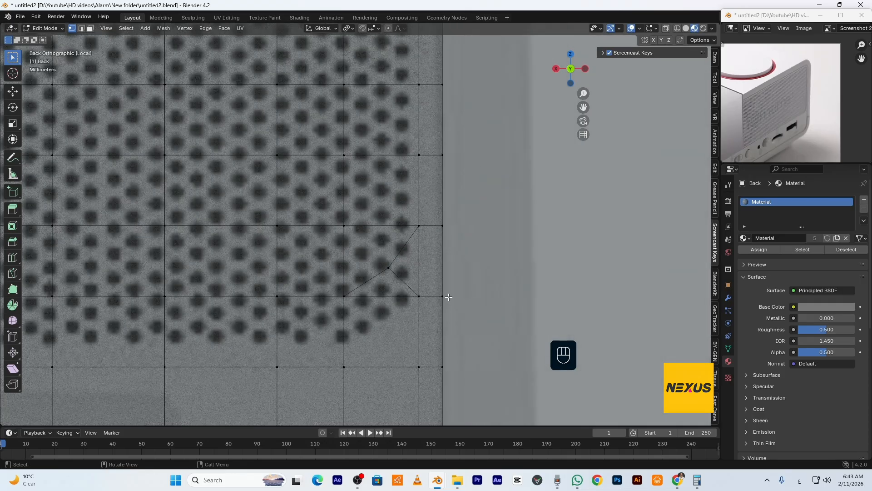
scroll(449, 296, down, 3)
shift+middle_drag(449, 297, 665, 29)
scroll(551, 301, down, 4)
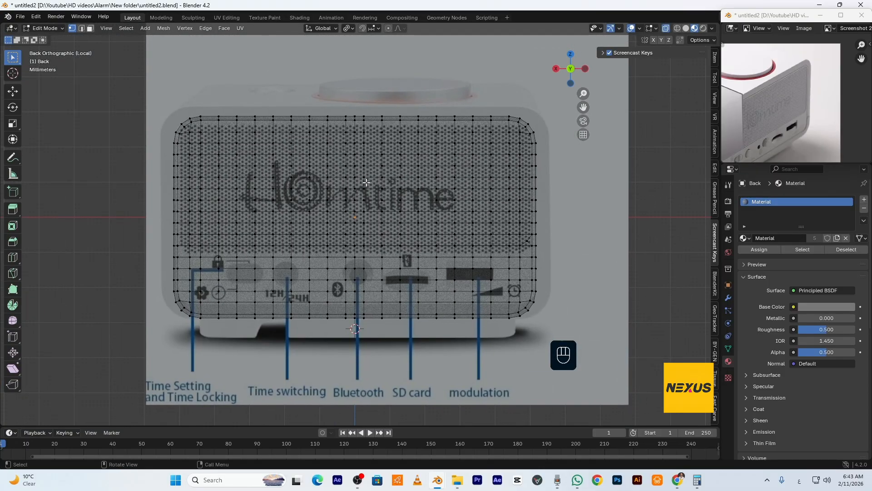
key(3)
click(149, 353)
drag(149, 353, 358, 69)
key(Delete)
click(357, 69)
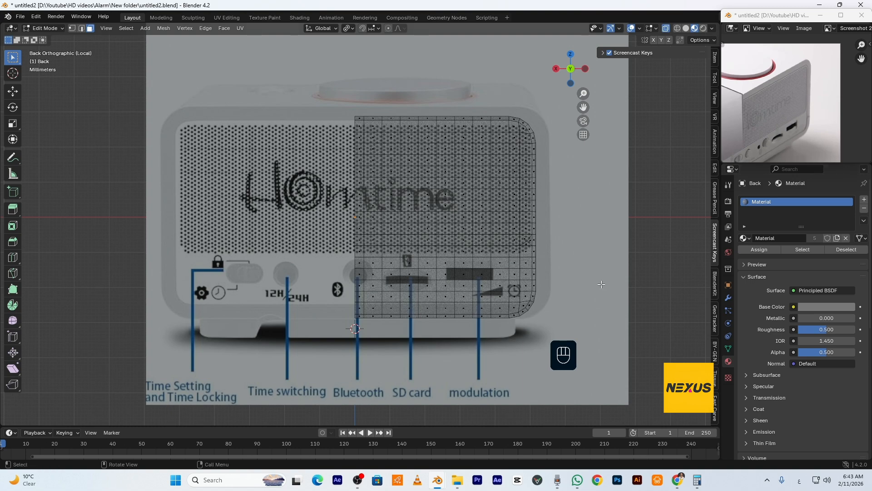
- Mirror the remaining half panel across X with a Mirror modifier, clipping enabled, and apply the modifier
key(Tab)
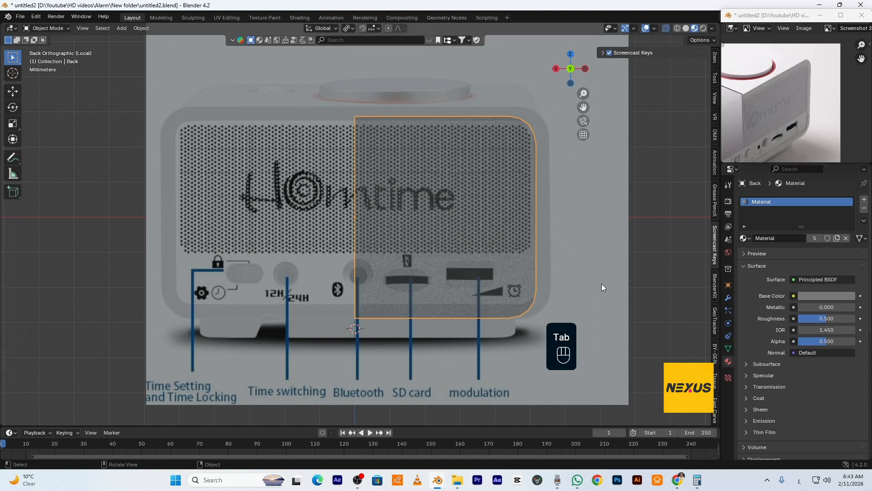
click(728, 298)
click(779, 202)
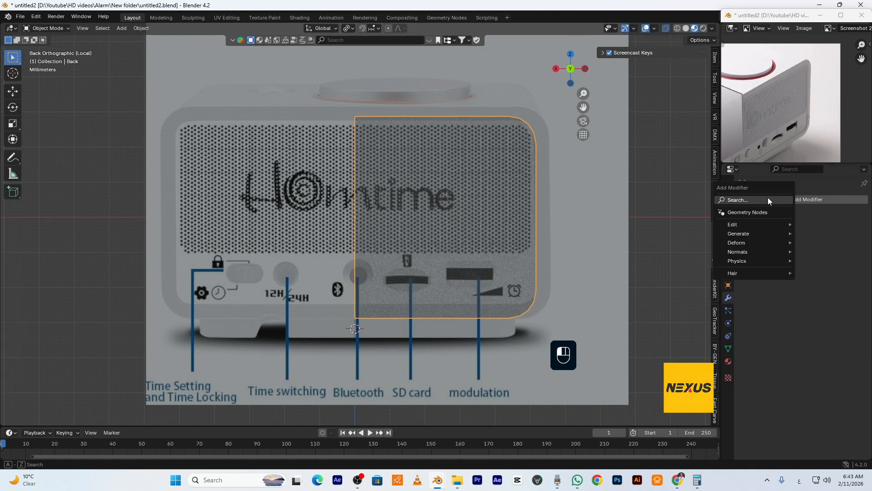
click(751, 201)
click(817, 225)
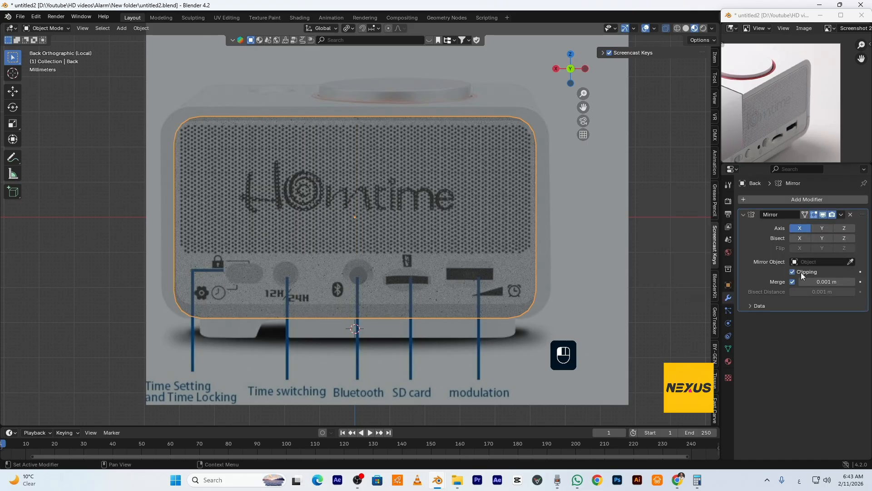
click(841, 215)
click(830, 227)
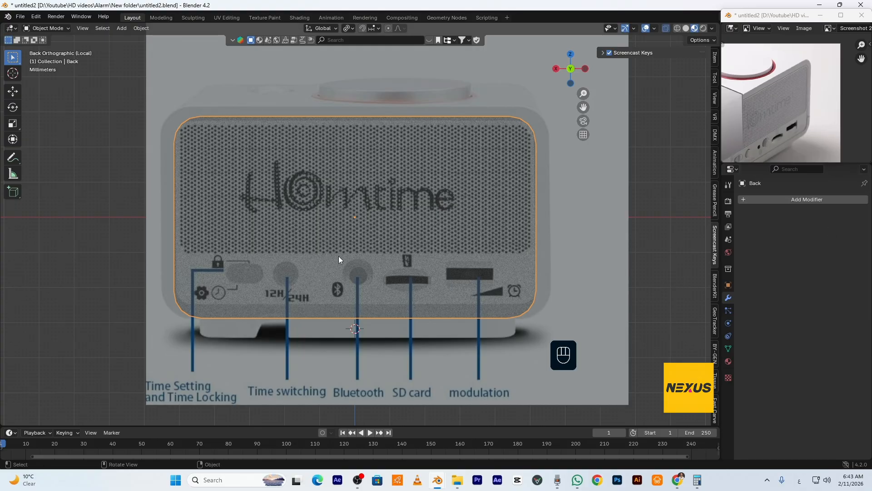
- Select the whole rounded region of faces covering the grille, including both lower corner faces
key(Tab)
click(522, 130)
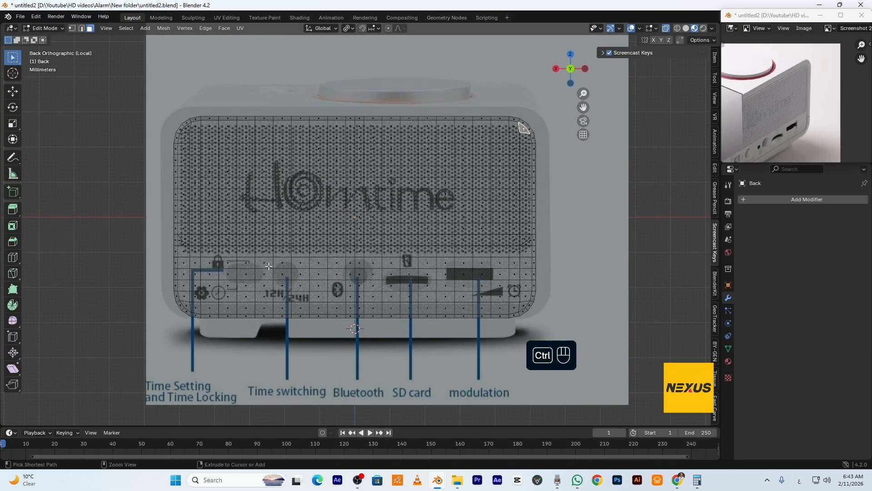
ctrl+shift+click(184, 240)
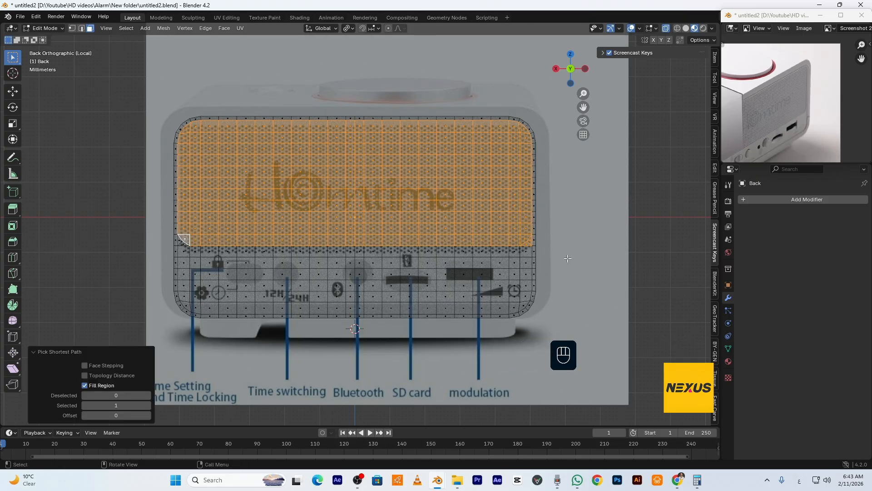
shift+click(529, 241)
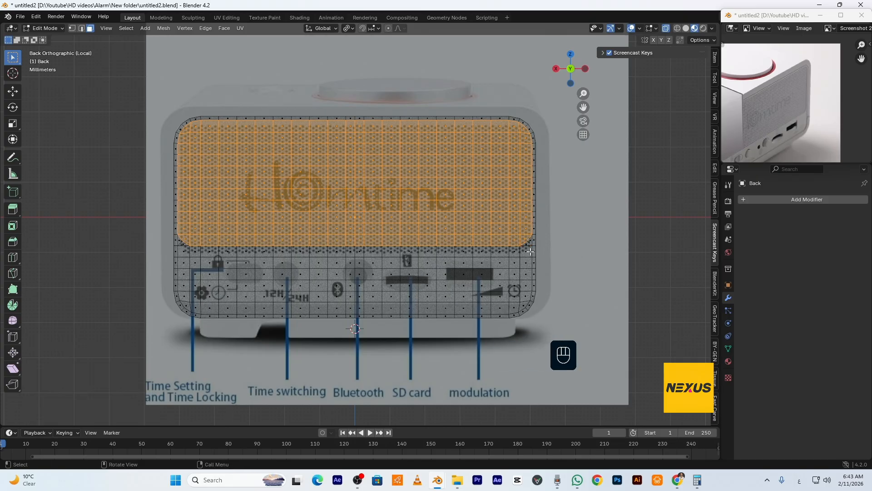
- Try to inset the selected grille faces by 0.0004 m
key(i)
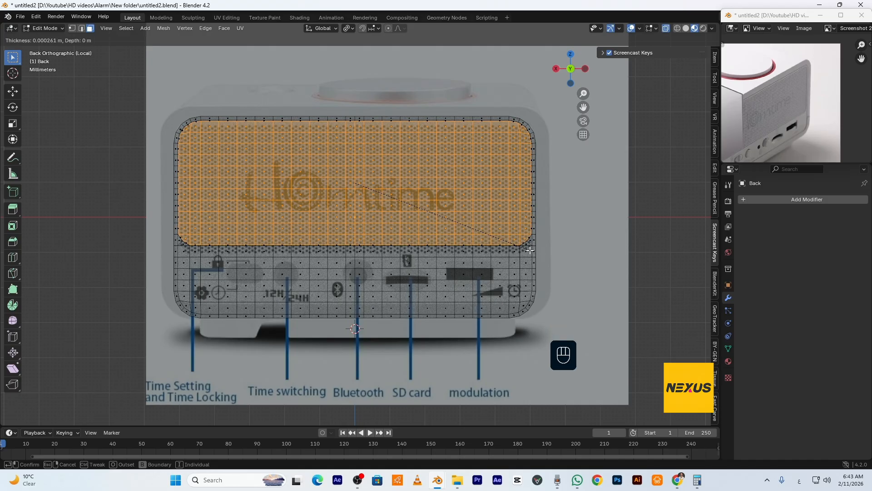
click(531, 250)
- Switch the viewport to solid shading, turn off X-ray and view the panel at an angle
middle_drag(522, 261, 549, 271)
click(686, 28)
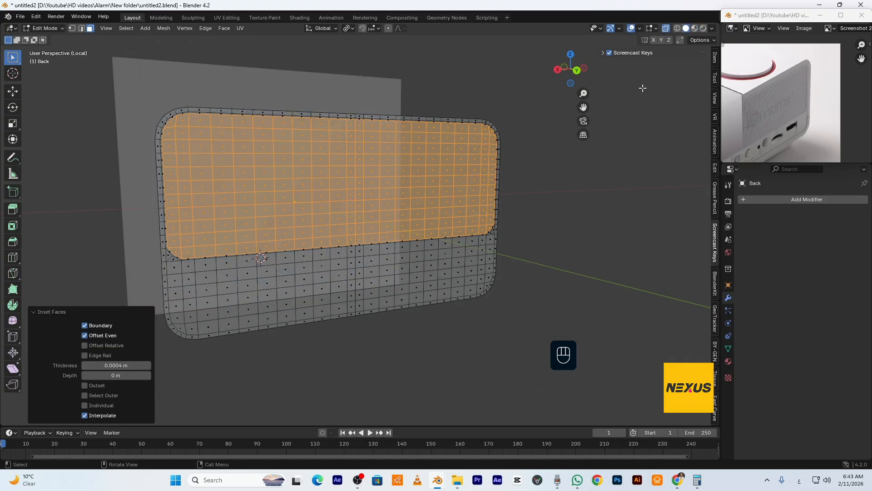
click(666, 28)
middle_drag(530, 198, 533, 199)
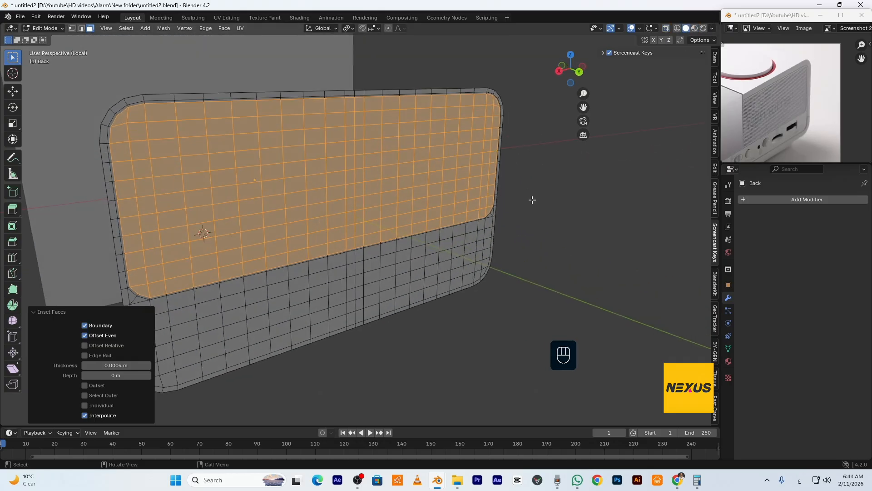
- Undo the inset of the grille faces
key(r)
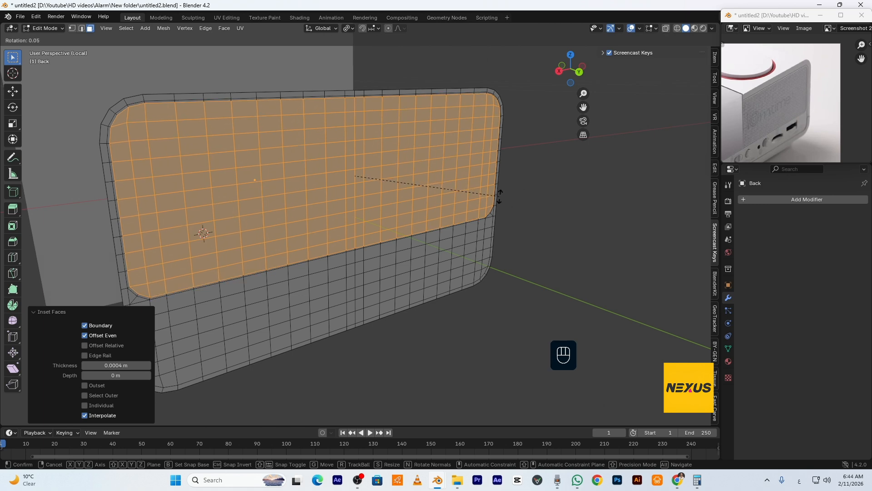
key(Escape)
scroll(512, 211, up, 3)
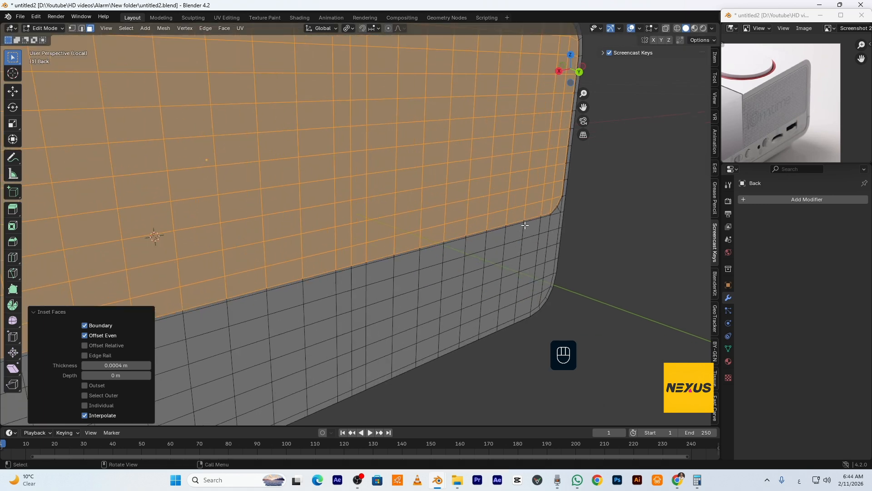
key(ctrl+z)
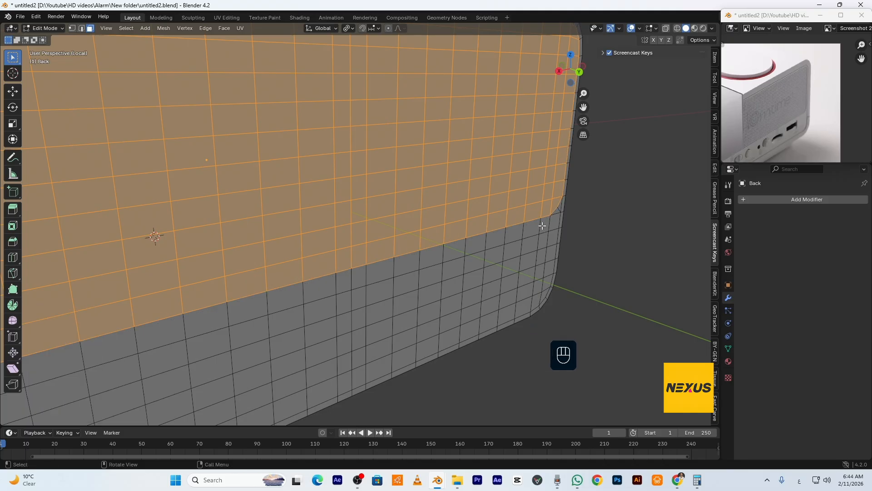
- Inset the selected grille faces by 0.00048 m and extrude them inward by 0.000326 m
key(i)
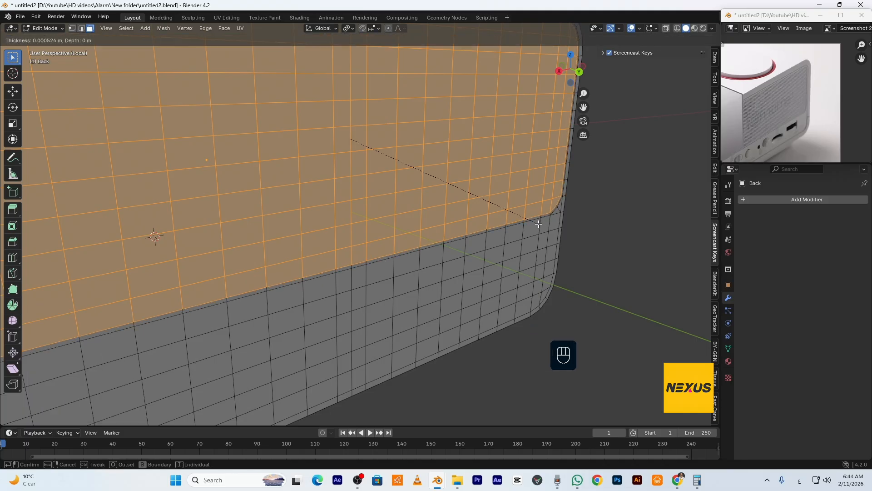
shift+click(542, 224)
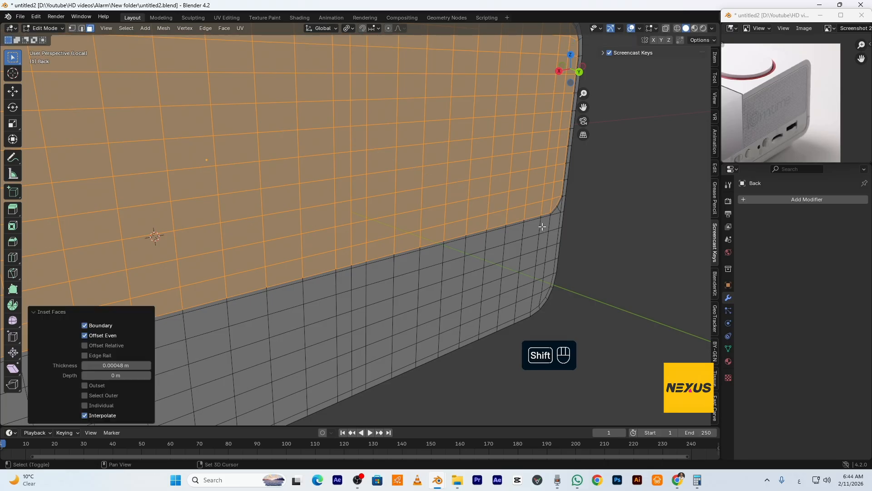
key(e)
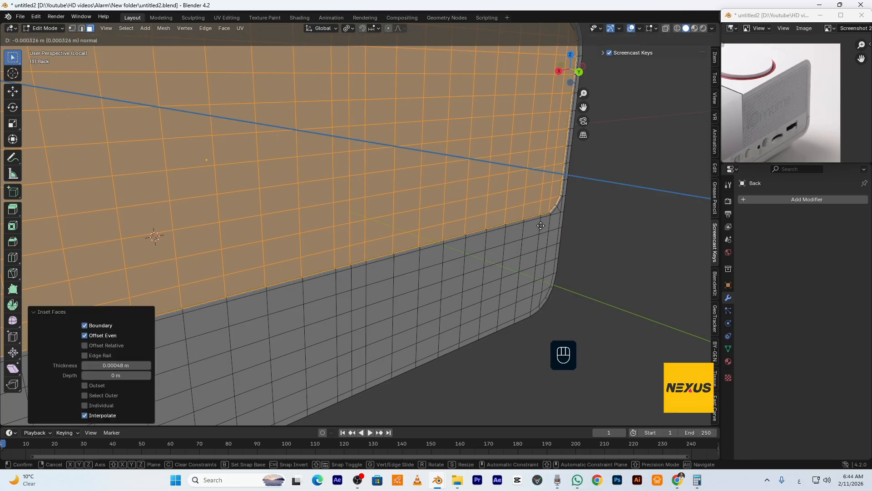
click(541, 226)
- Add a centred edge loop around the narrow rim of the recessed grille and bevel it by 0.000083 m with one segment
shift+middle_drag(580, 214, 387, 255)
scroll(387, 255, up, 8)
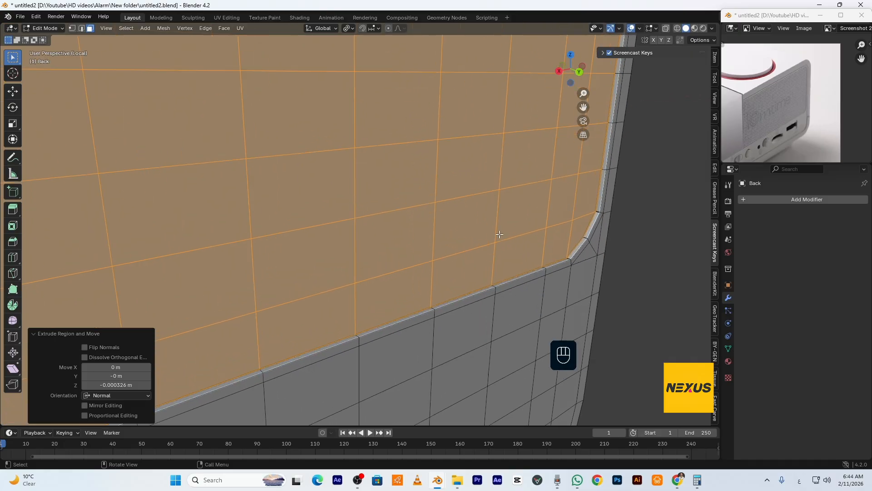
key(ctrl+r)
click(596, 240)
right_click(595, 239)
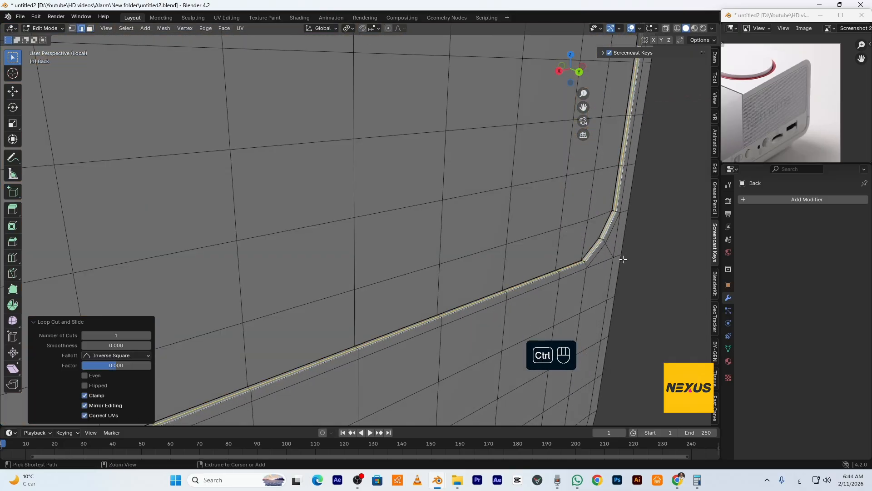
key(ctrl+b)
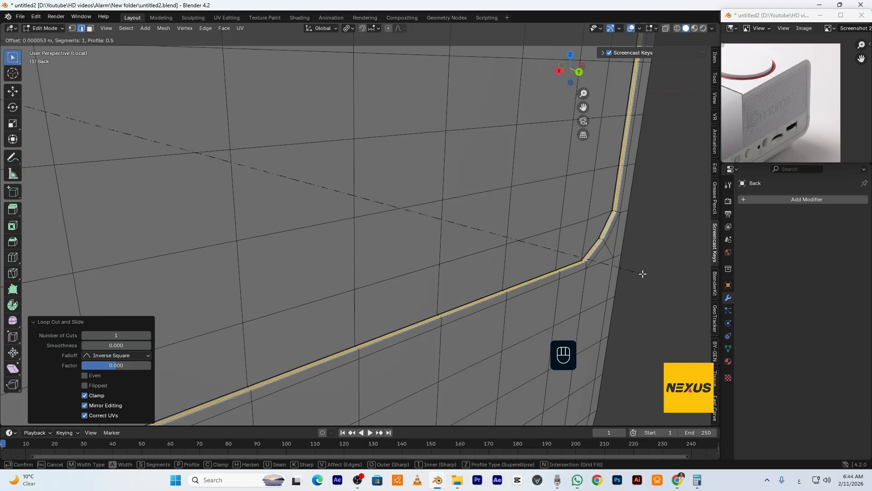
click(653, 280)
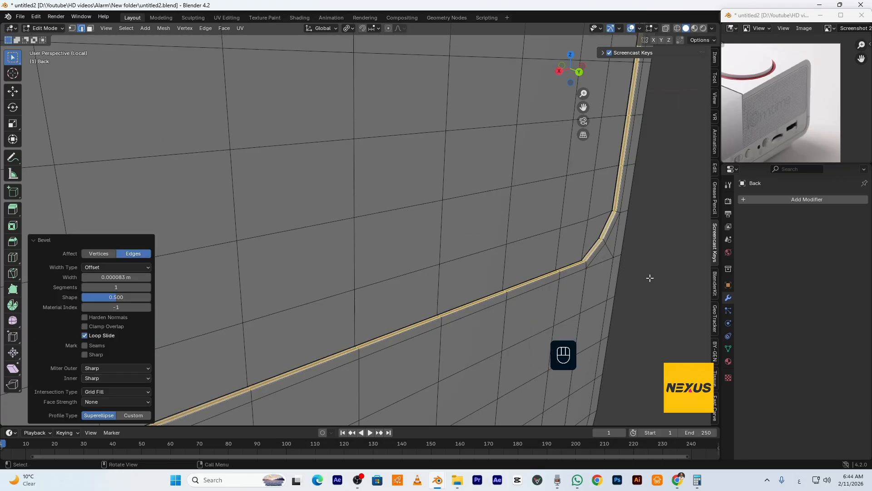
- Add another edge loop along the thin inset border around the grille recess
key(ctrl)
key(ctrl+r)
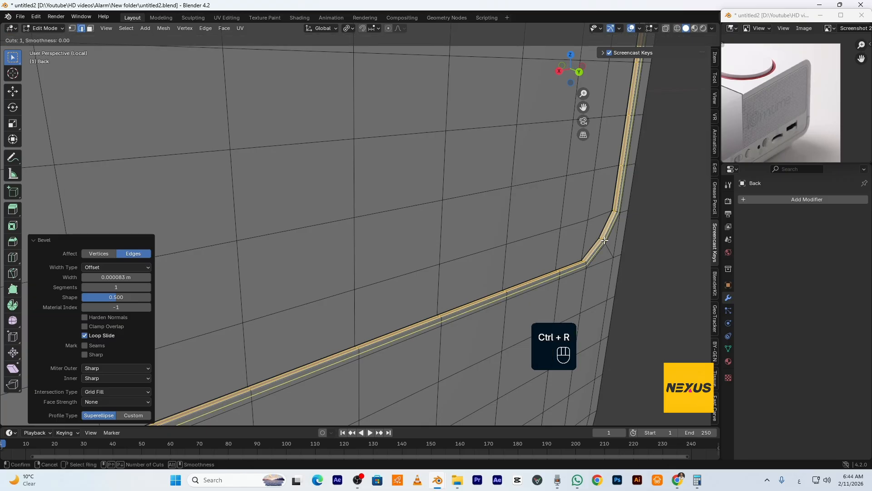
click(603, 238)
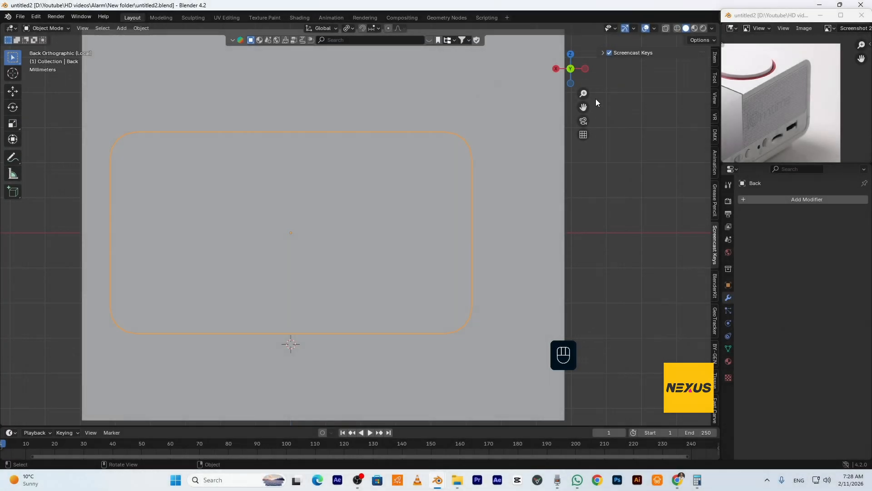
- Show the reference in material preview shading and add horizontal edge loops at the upper and lower edges of the oval button on the Back mesh
click(695, 28)
key(Tab)
shift+middle_drag(383, 265, 546, 194)
scroll(477, 223, up, 4)
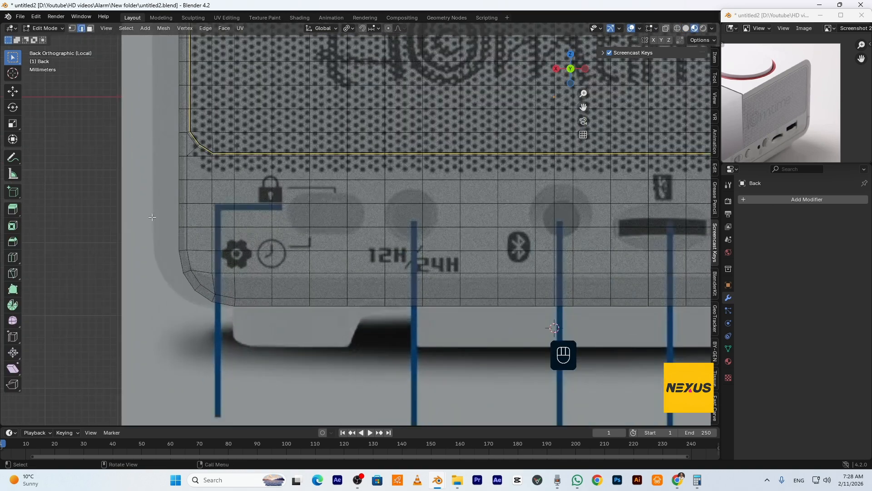
key(ctrl+r)
click(176, 191)
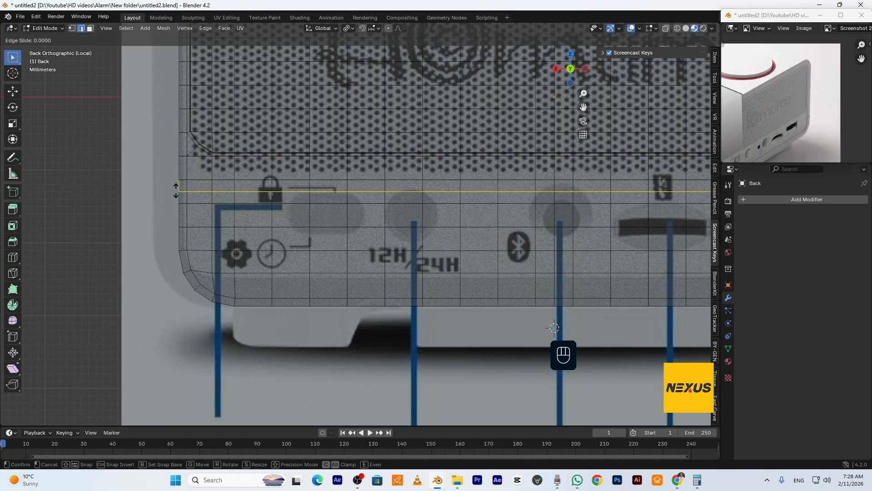
key(ctrl+r)
click(179, 238)
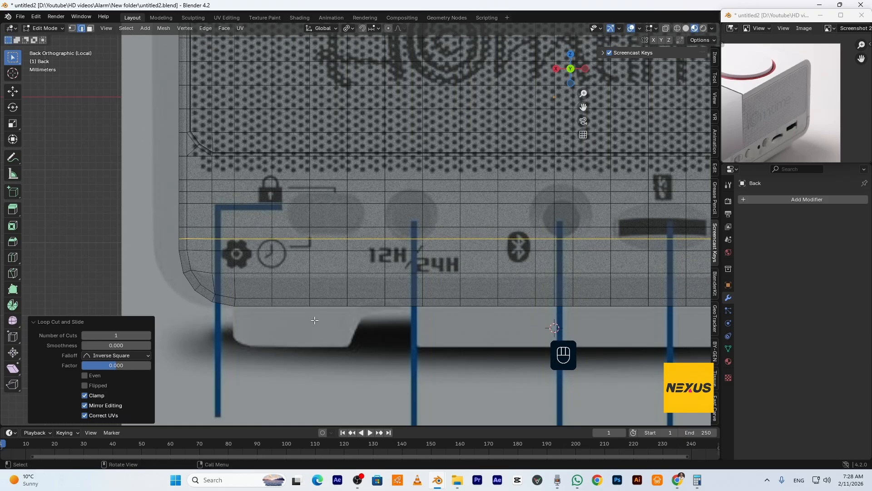
- Slide the vertical edge loops near the oval button outward or inward to line up with its right and left ends
alt+click(348, 246)
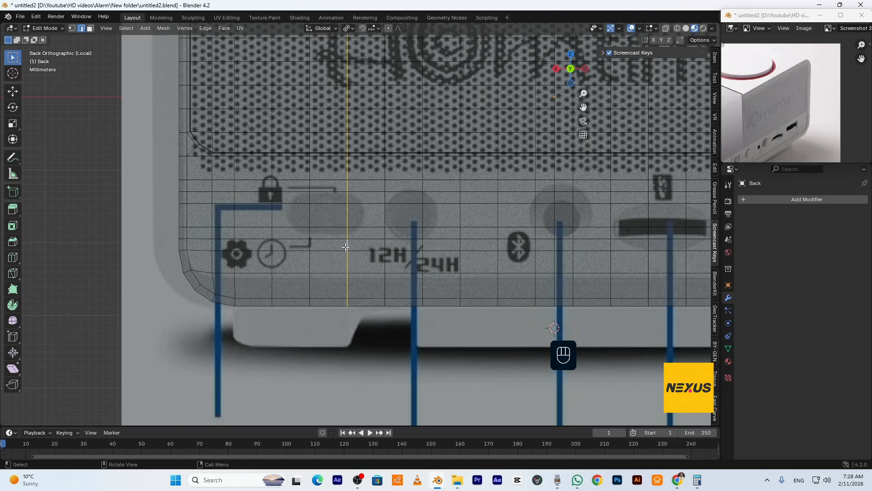
key(g)
key(g)
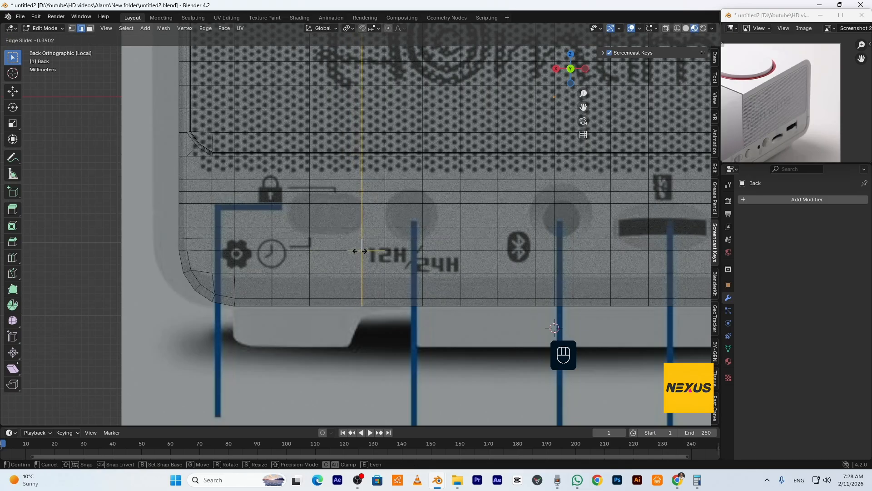
click(366, 251)
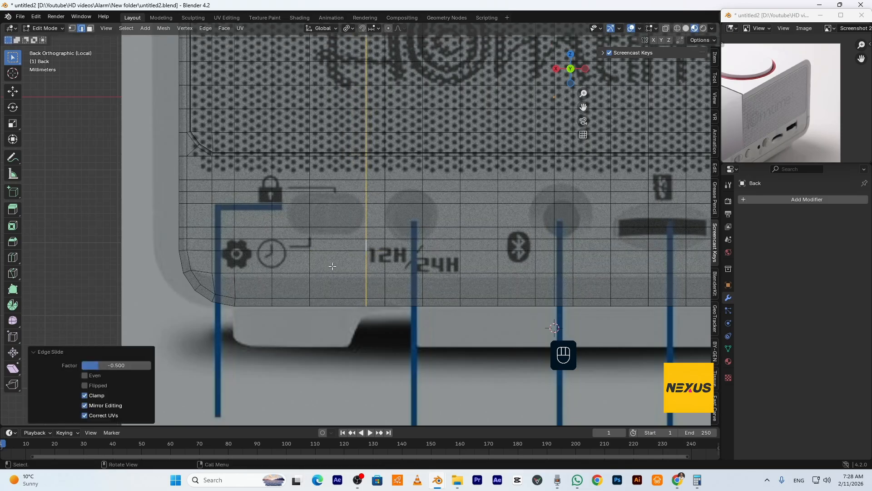
alt+click(272, 244)
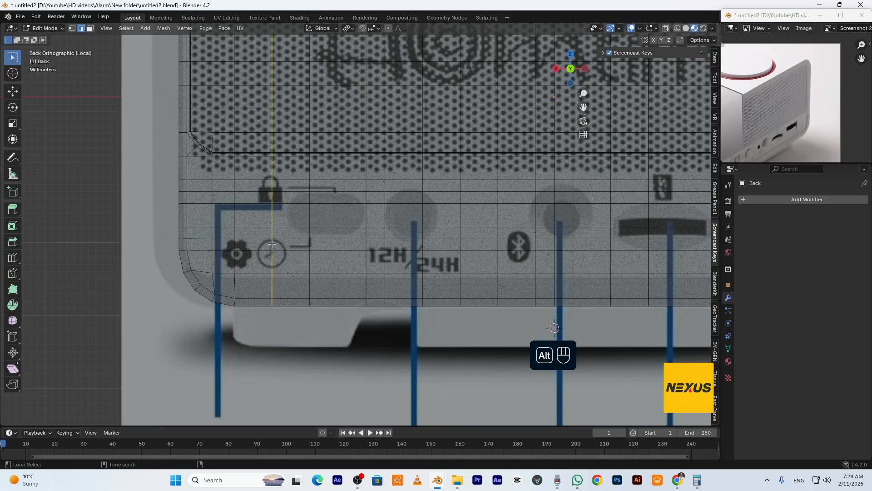
key(g)
key(g)
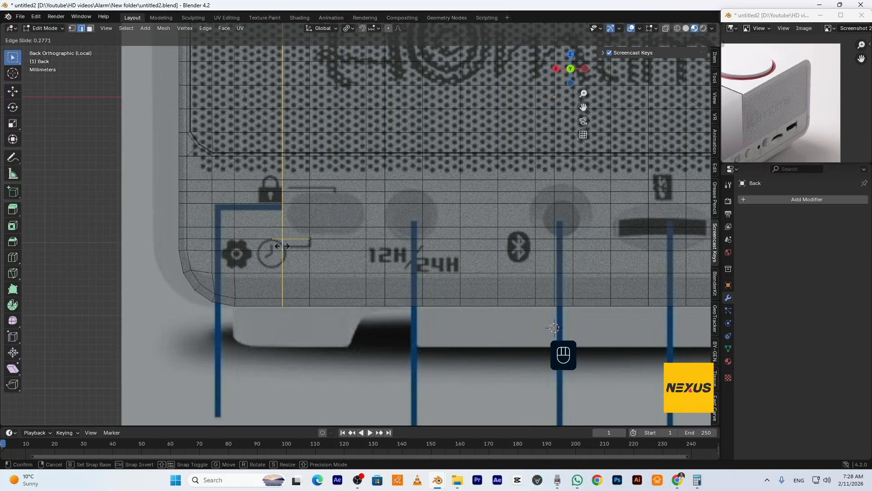
click(310, 246)
- Dissolve the off-centre vertical edge loop that runs through the oval button
alt+click(311, 259)
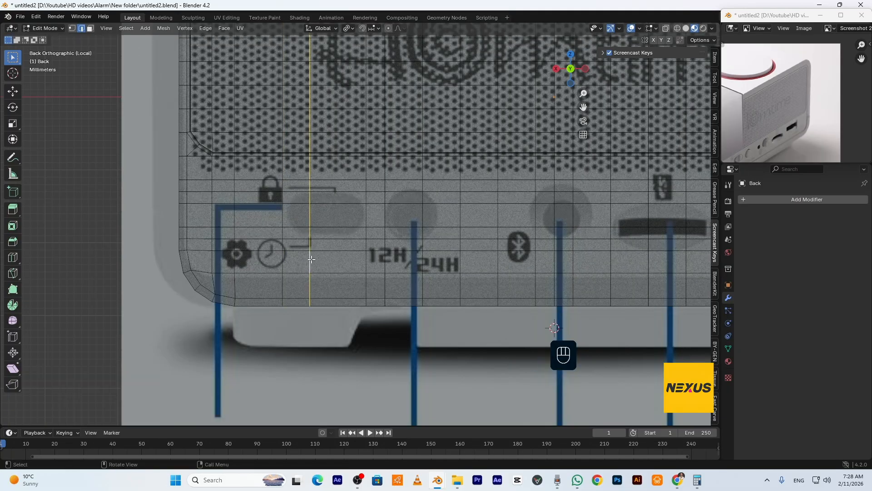
key(Delete)
key(Escape)
key(Delete)
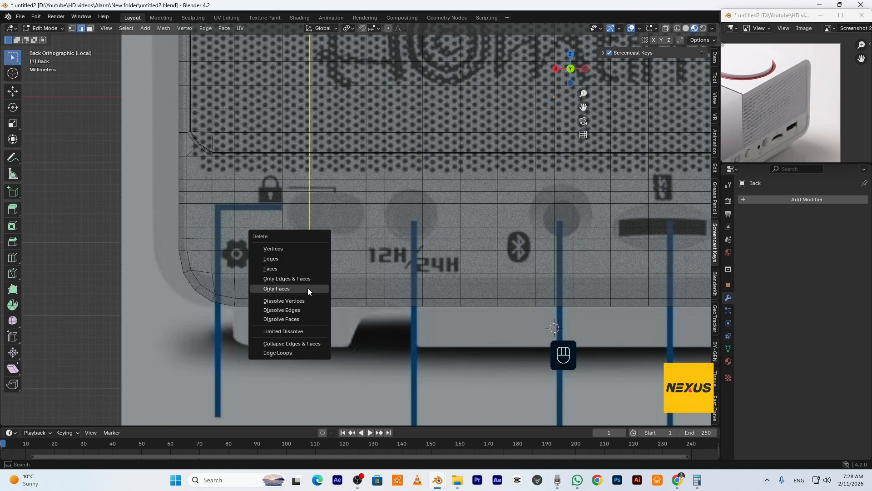
click(304, 309)
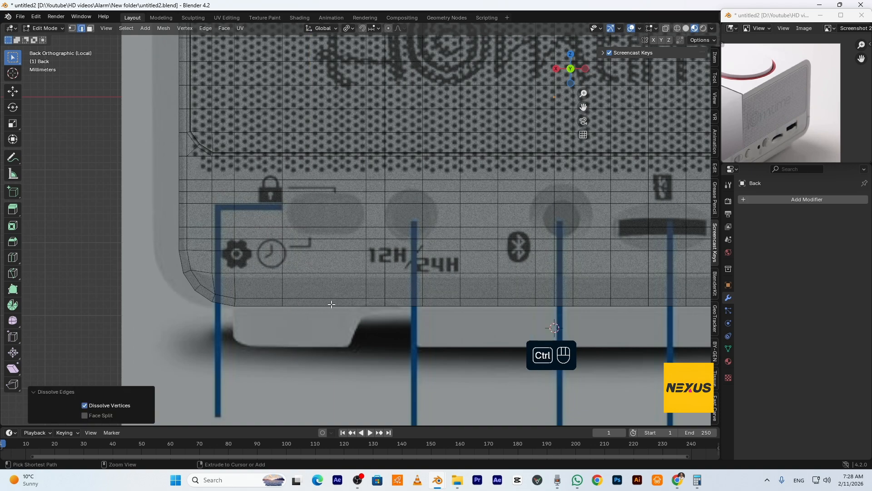
- Add a centred vertical edge loop through the oval button and bevel it by 0.00196 m into two loops
key(ctrl+r)
click(332, 302)
click(332, 301)
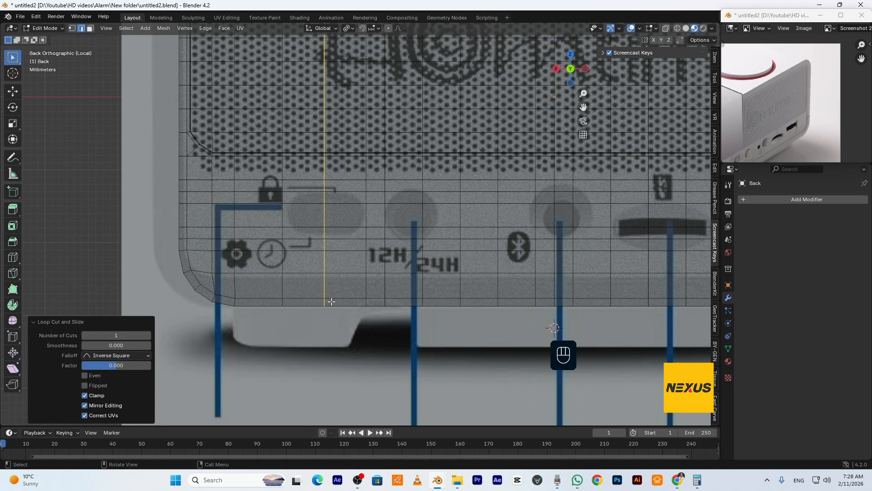
key(ctrl+b)
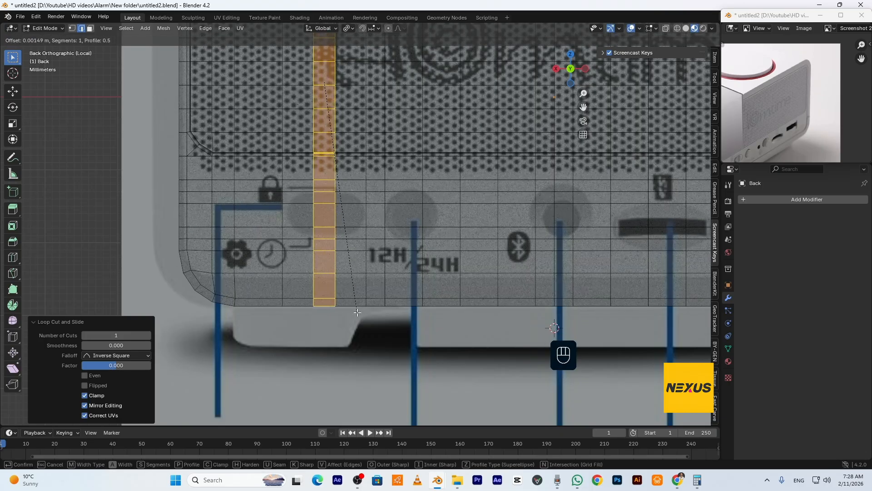
click(363, 315)
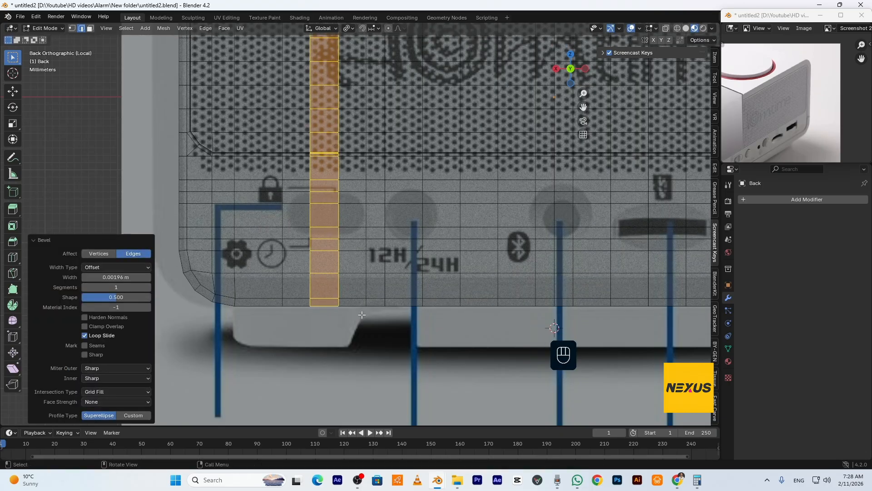
- Select the three-by-three block of faces over the oval button and inset it by 0.000268 m, then again by 0.000122 m
key(3)
click(352, 198)
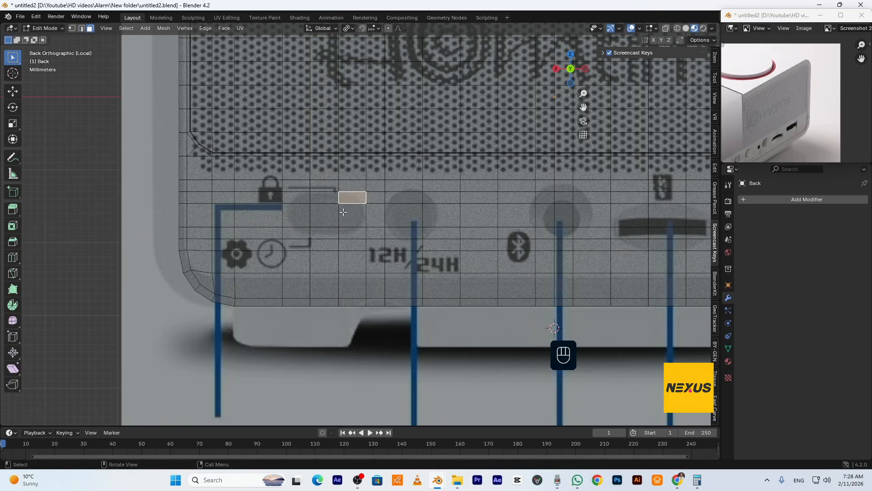
ctrl+shift+click(300, 234)
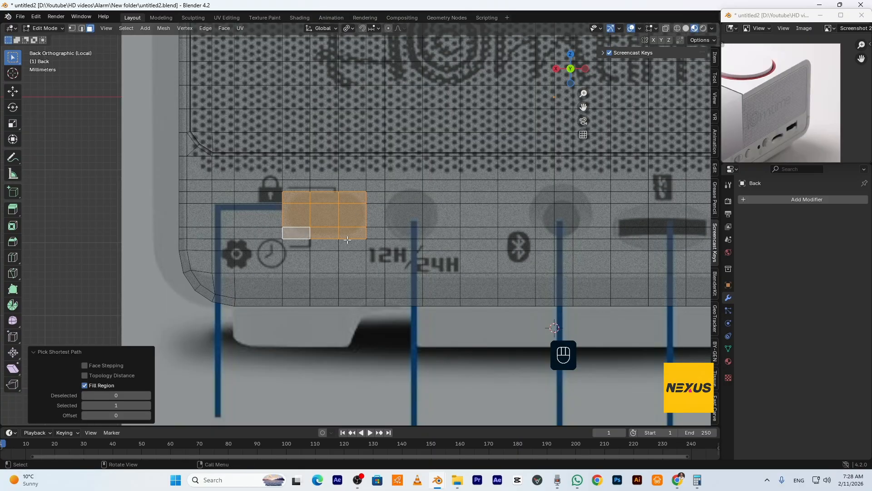
key(i)
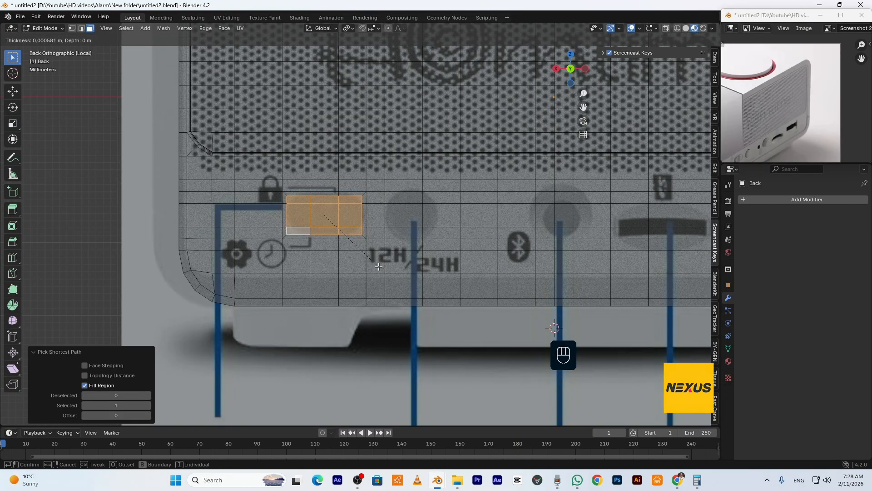
click(382, 267)
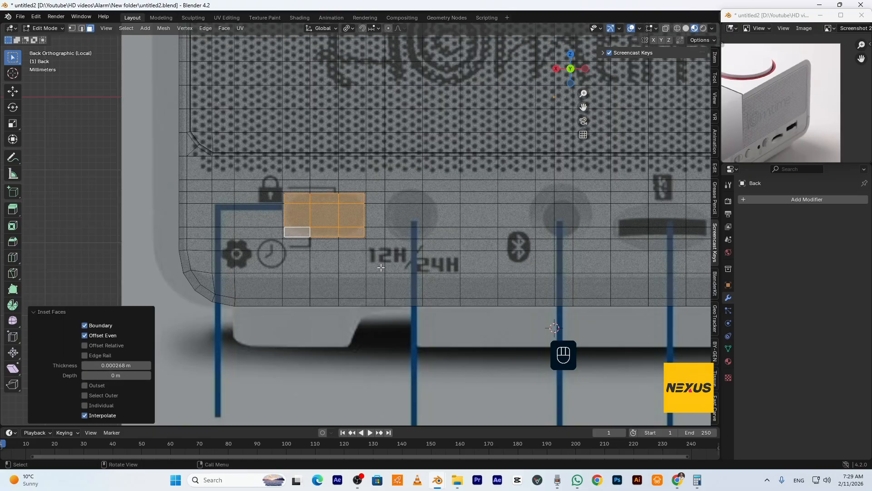
key(i)
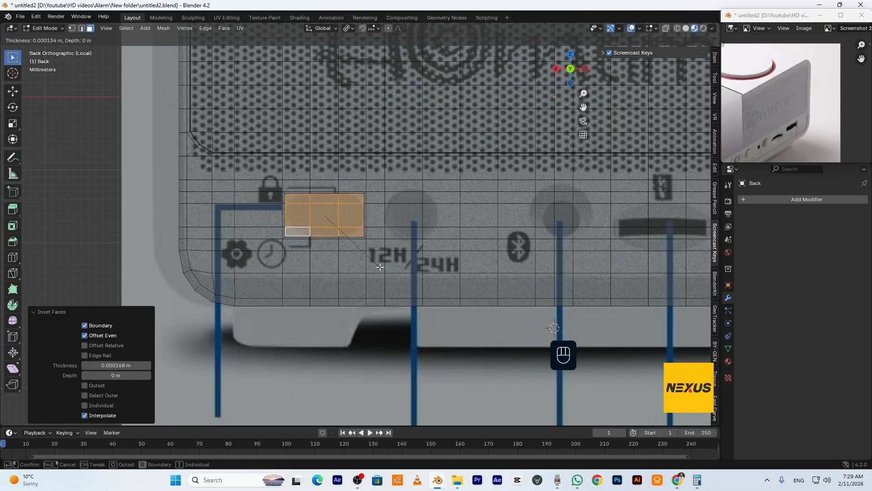
key(shift)
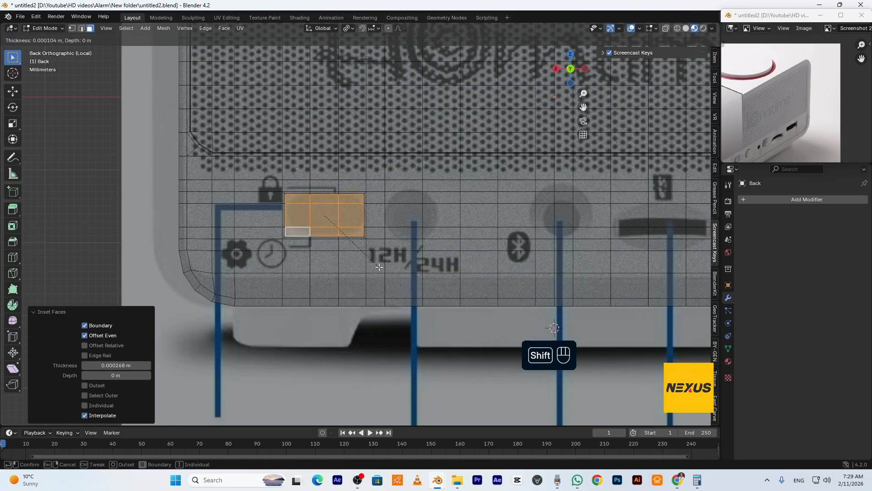
click(380, 267)
- Shape the inset faces into a circle with LoopTools and rotate them -20.3° about the Y axis
right_click(347, 219)
mouse_move(338, 200)
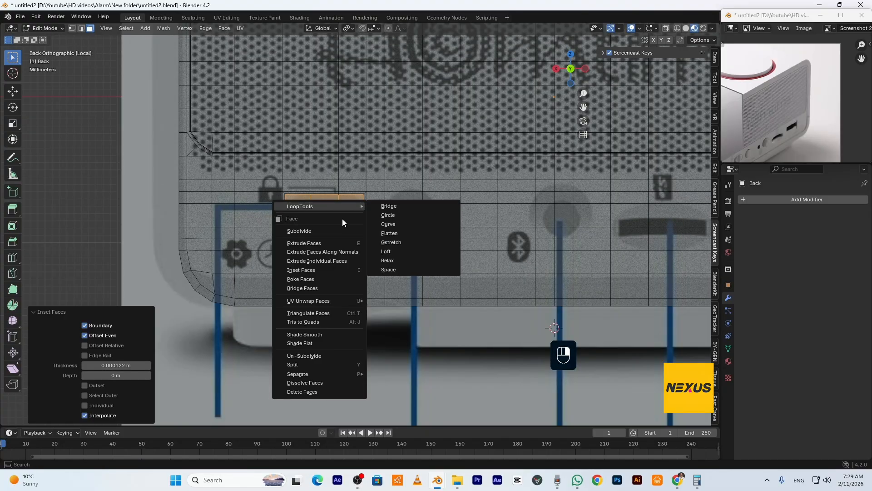
click(401, 214)
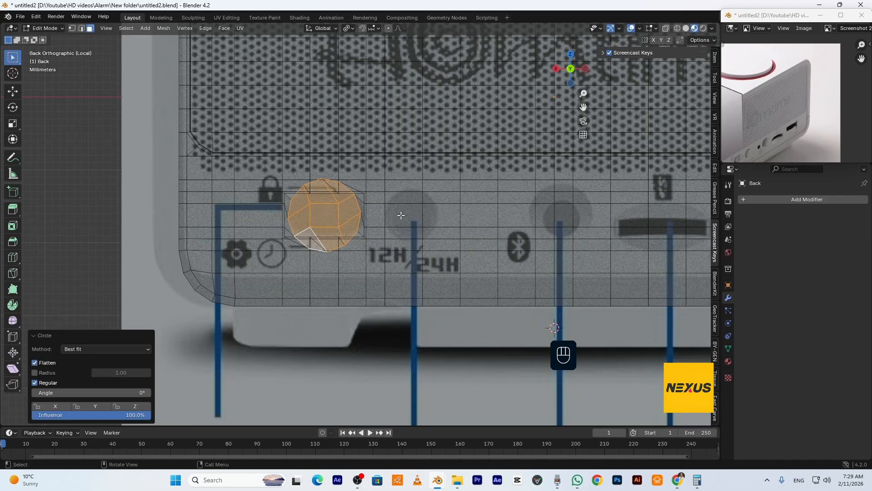
scroll(371, 250, up, 3)
scroll(371, 249, up, 2)
key(r)
key(y)
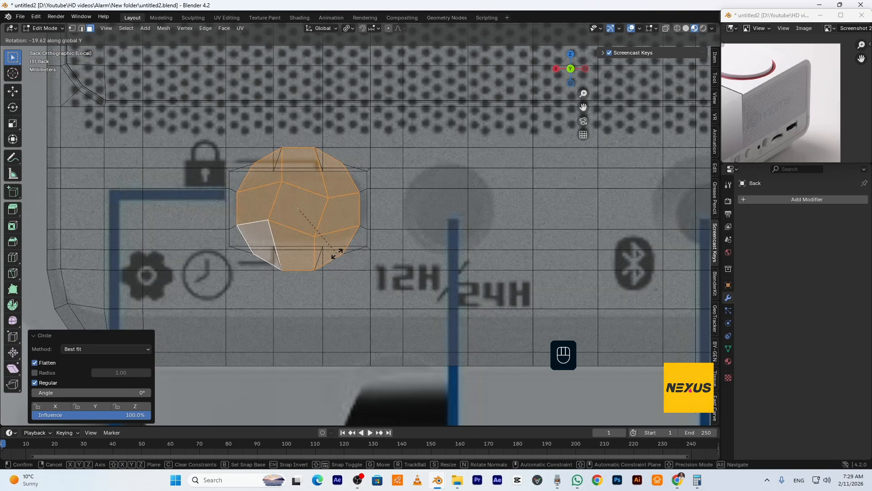
click(337, 253)
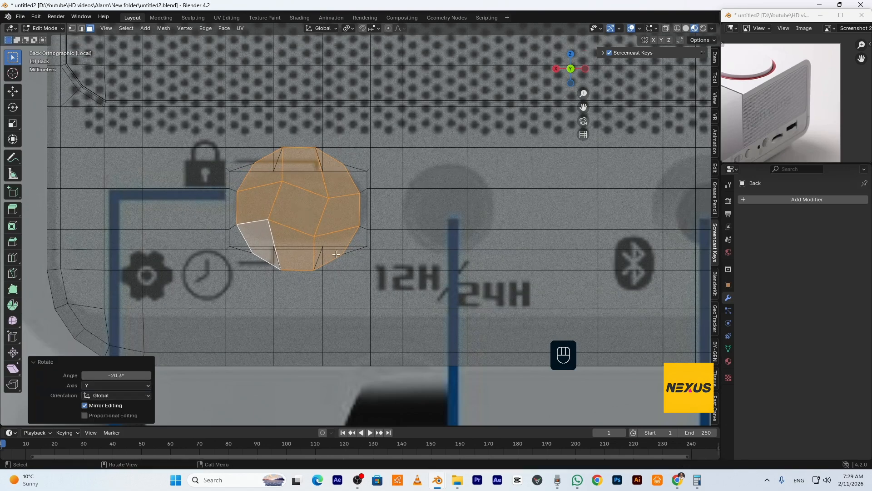
- Scale the circular faces over the oval button by 0.558 and delete them
key(s)
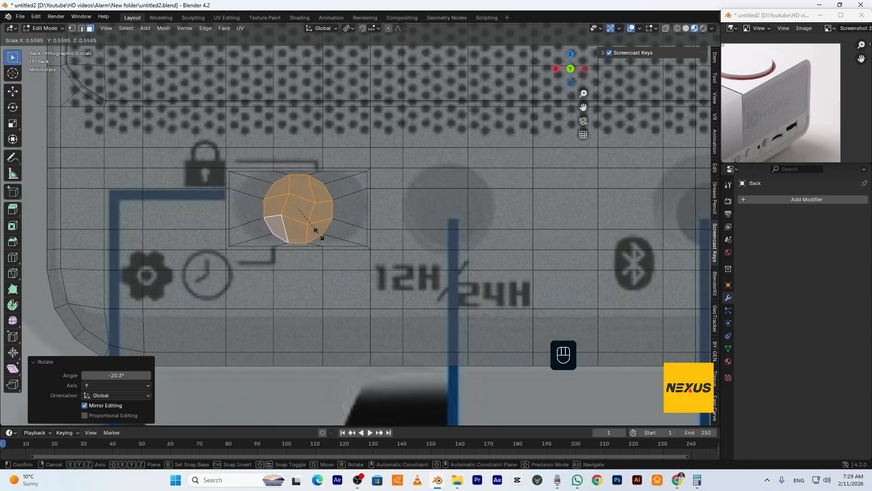
click(320, 234)
key(Delete)
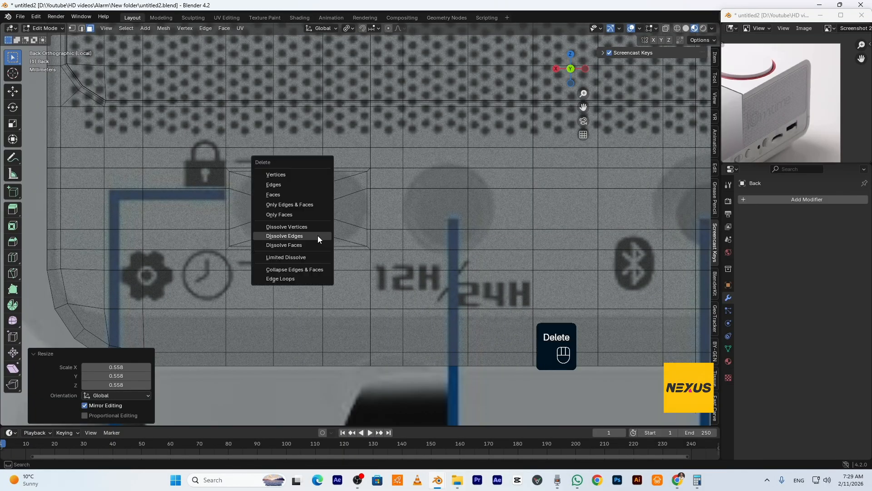
click(278, 195)
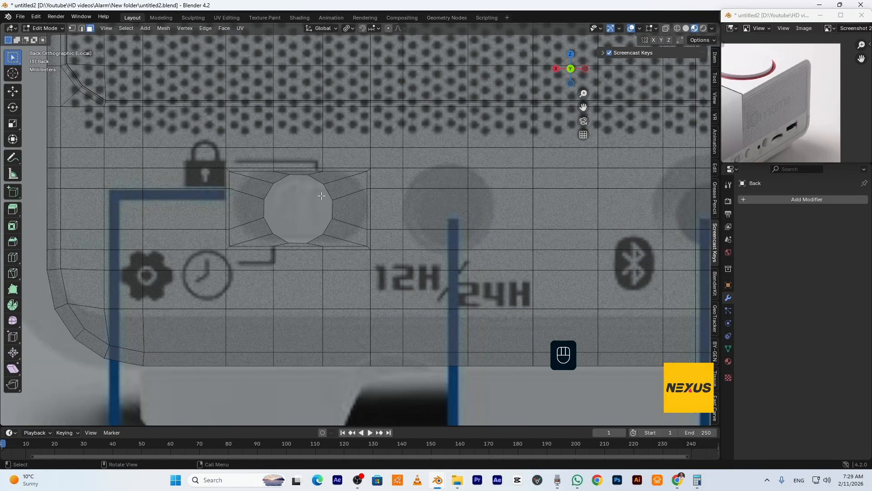
- Select the edge loop around the circular hole and close it with a Grid Fill of span 3
key(2)
alt+click(329, 194)
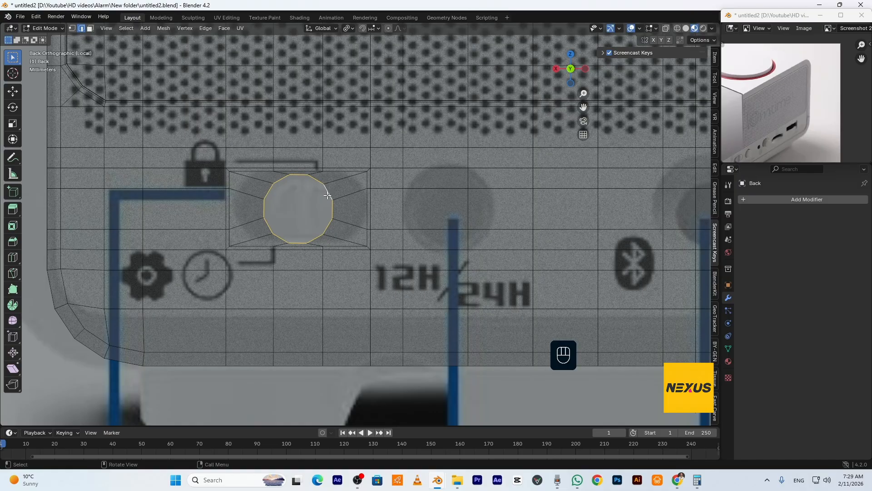
key(ctrl+f)
click(319, 196)
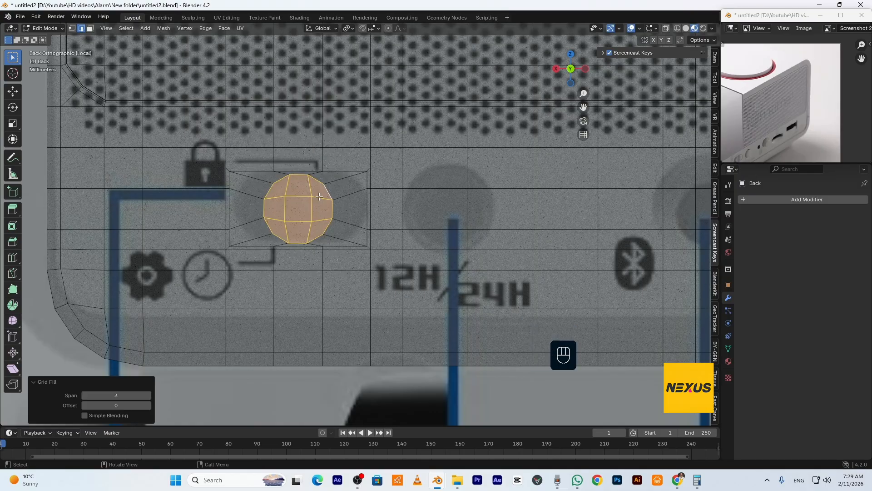
- Move the circle's four right-hand vertices -0.002318 m along X to meet the right end of the oval button in the reference
scroll(332, 215, up, 1)
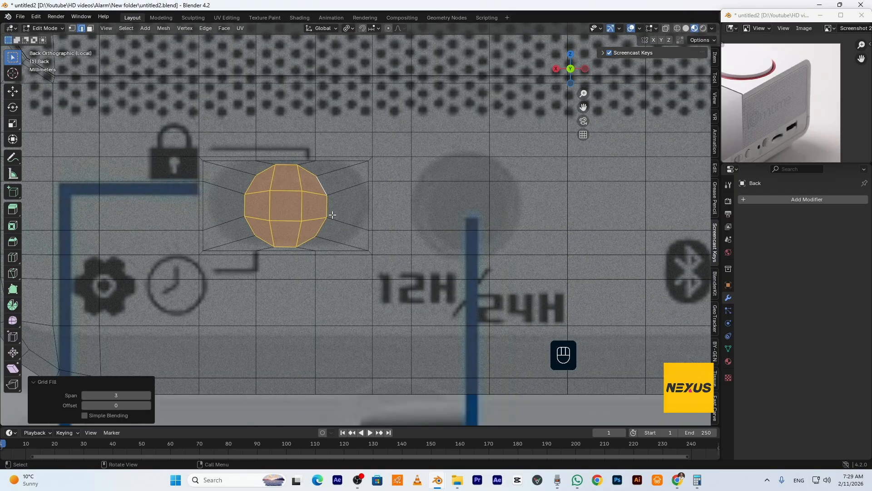
key(1)
click(316, 175)
shift+click(327, 195)
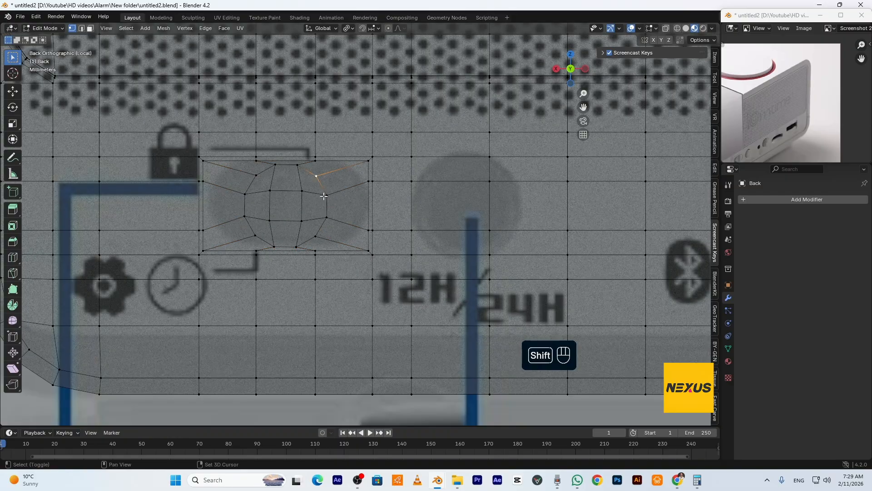
shift+click(326, 217)
shift+click(316, 236)
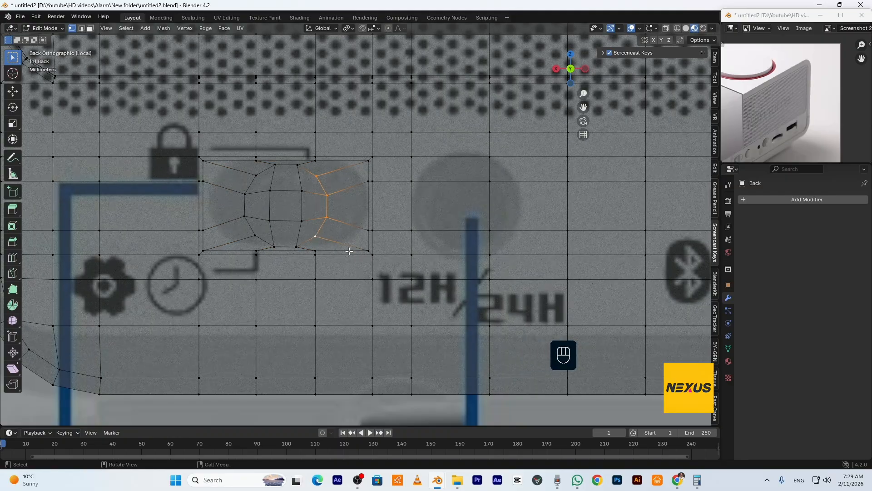
key(g)
key(x)
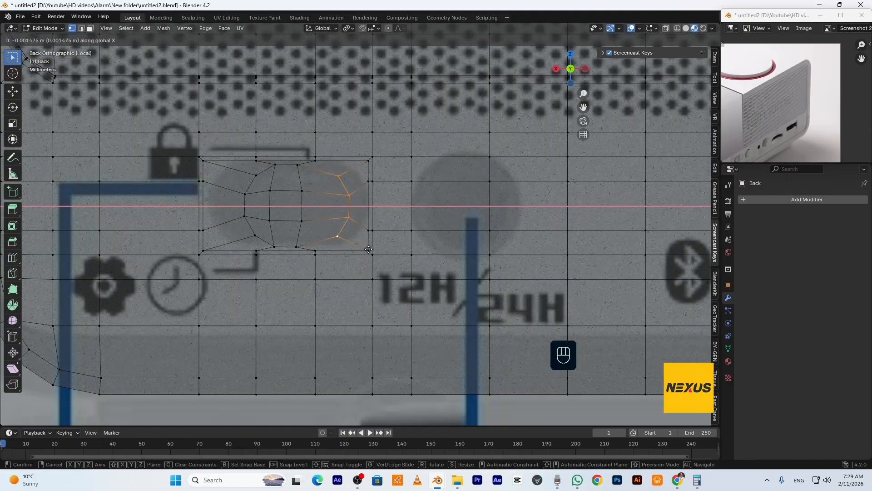
click(380, 250)
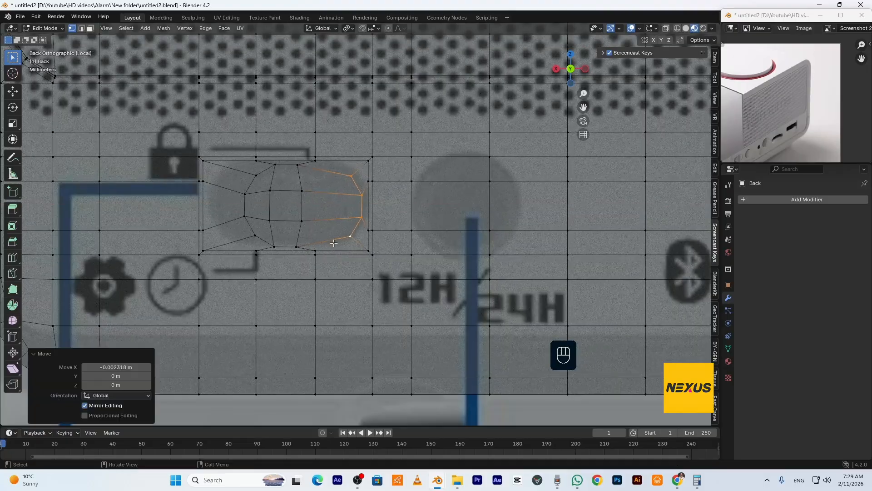
- Move the circle's four left-hand vertices about 0.002 m along X to meet the left end of the oval button
click(257, 175)
shift+click(245, 194)
shift+click(245, 216)
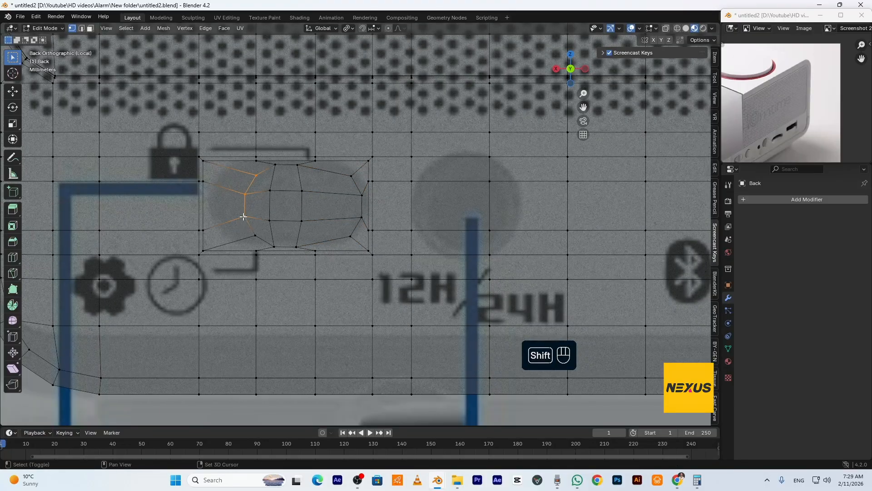
shift+click(254, 233)
key(g)
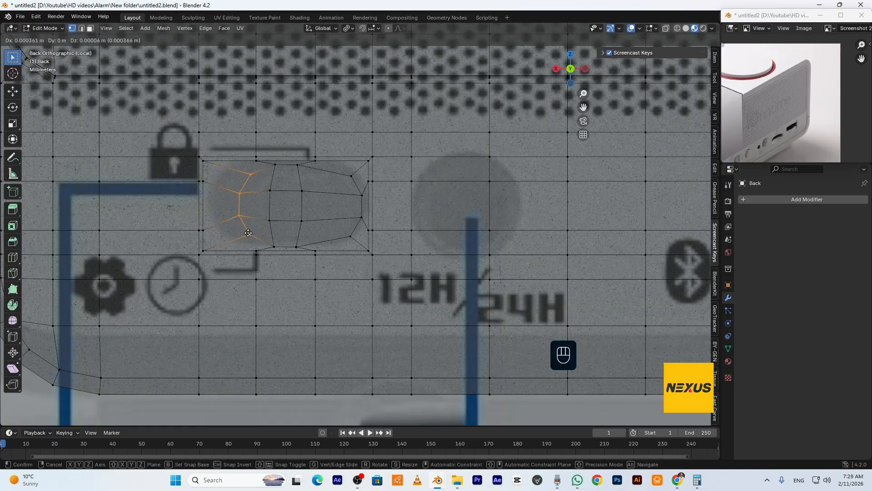
key(x)
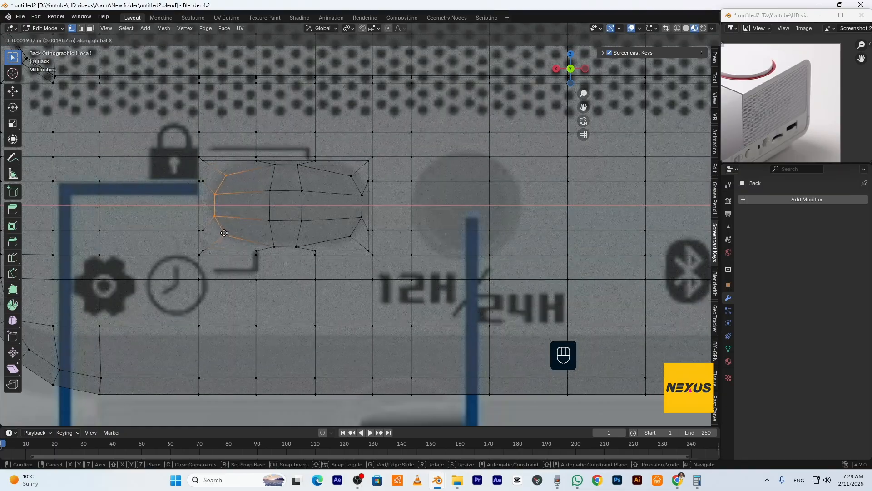
click(242, 183)
- Flatten the four vertices along the oval's upper edge into a straight line by scaling them to 0 on Z
click(226, 175)
shift+click(275, 164)
shift+click(297, 164)
shift+click(352, 176)
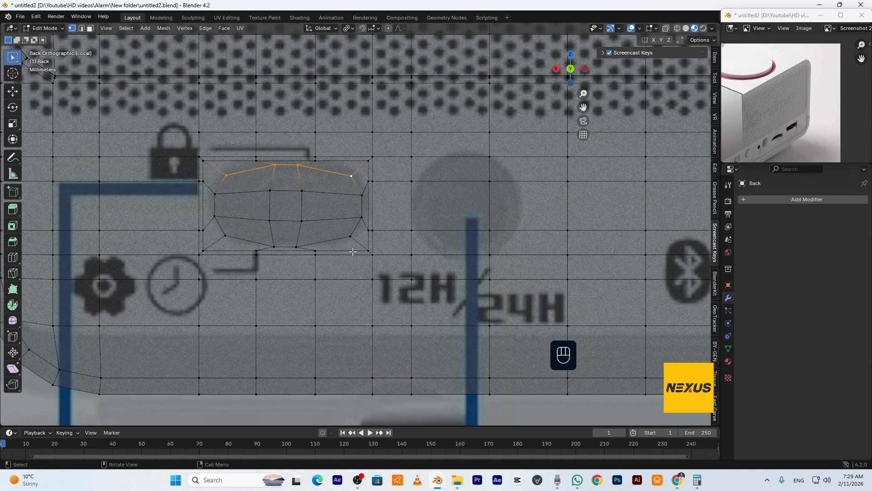
key(s)
key(z)
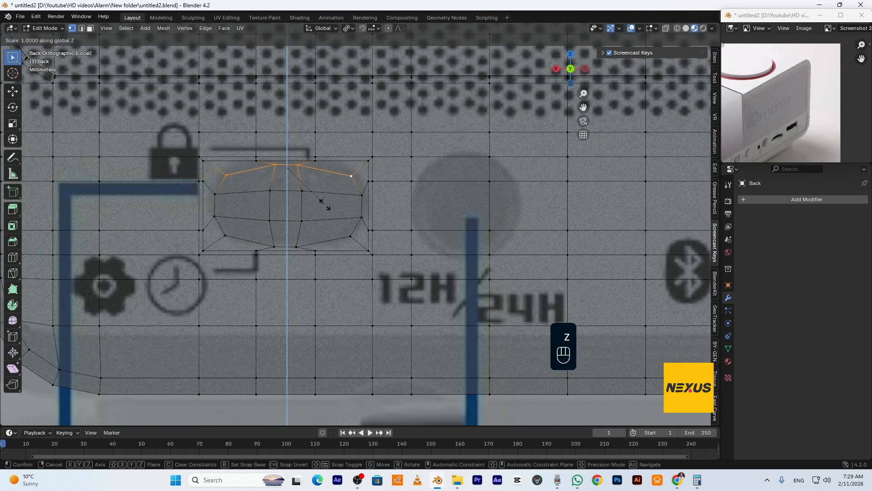
key(KP_0)
key(KP_Enter)
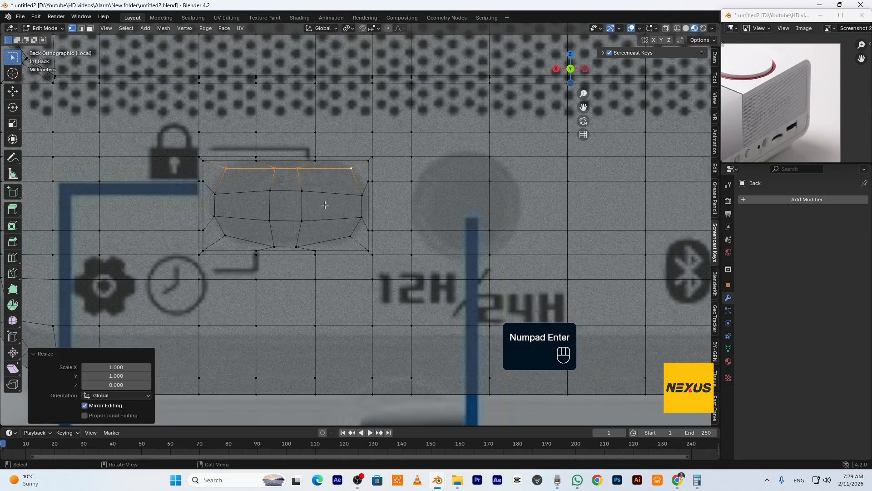
- Flatten the four vertices along the oval's lower edge into a straight line by scaling them to 0 on Z
click(225, 235)
shift+click(274, 247)
shift+click(296, 247)
shift+click(353, 237)
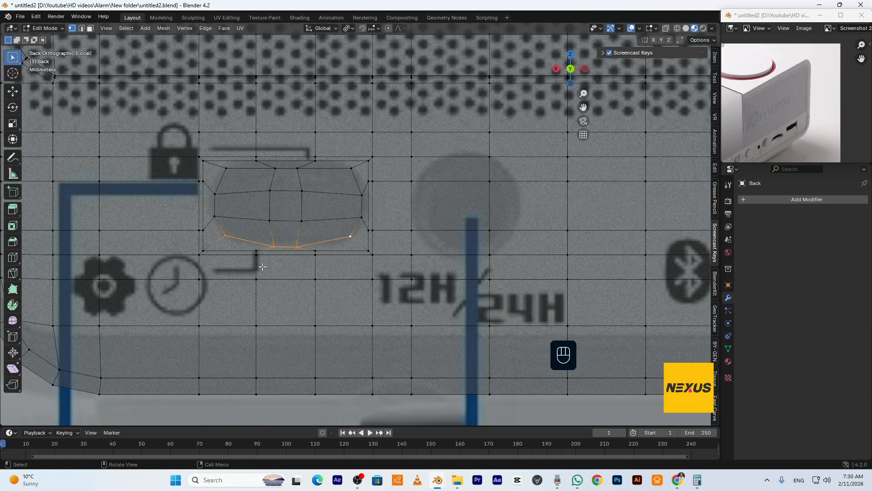
key(s)
key(z)
key(KP_0)
key(KP_Enter)
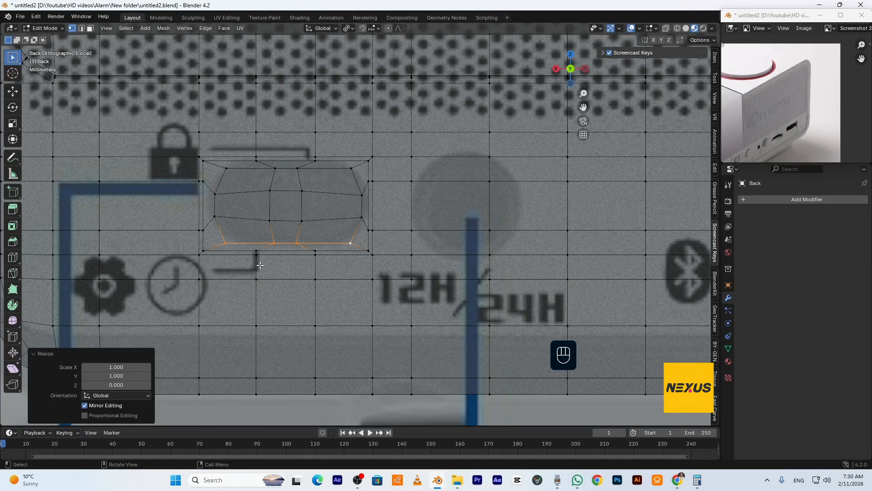
- Switch the viewport to solid shading, viewing the oval button area at an angle
middle_drag(318, 222, 369, 248)
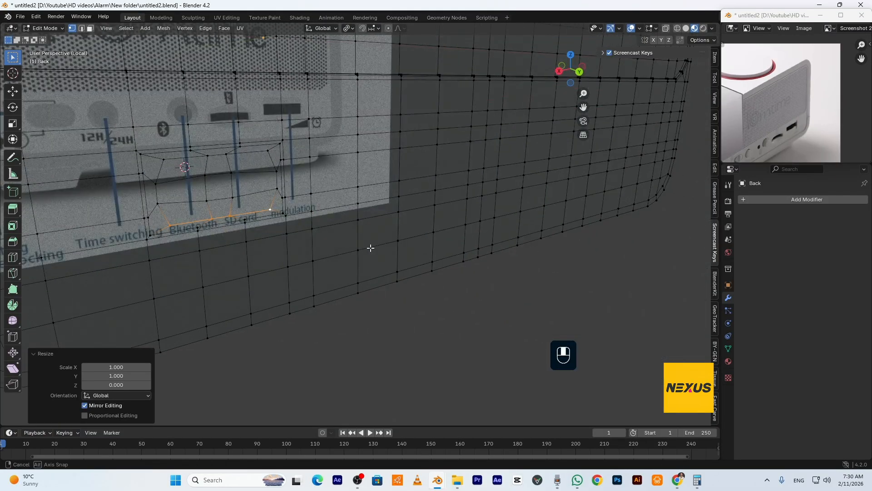
click(686, 29)
shift+middle_drag(329, 131, 366, 203)
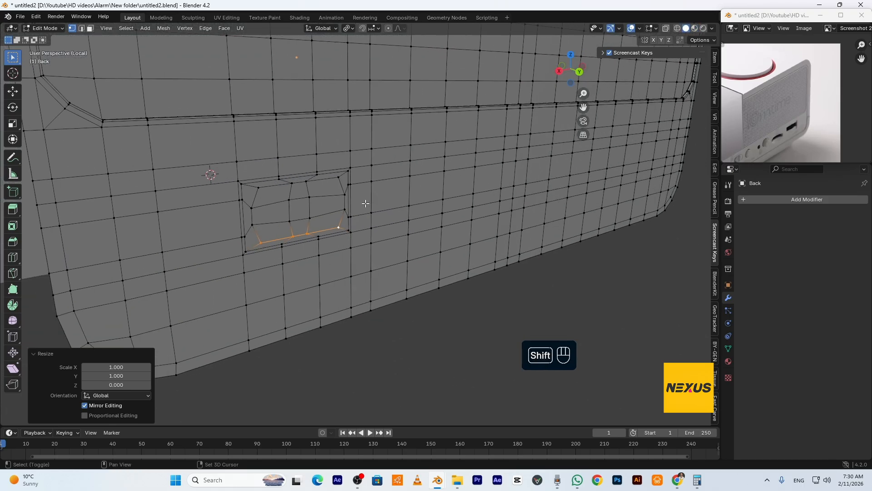
- Extrude the three-by-three block of oval button faces inward into the panel and inset them with 0 m thickness
key(3)
click(323, 188)
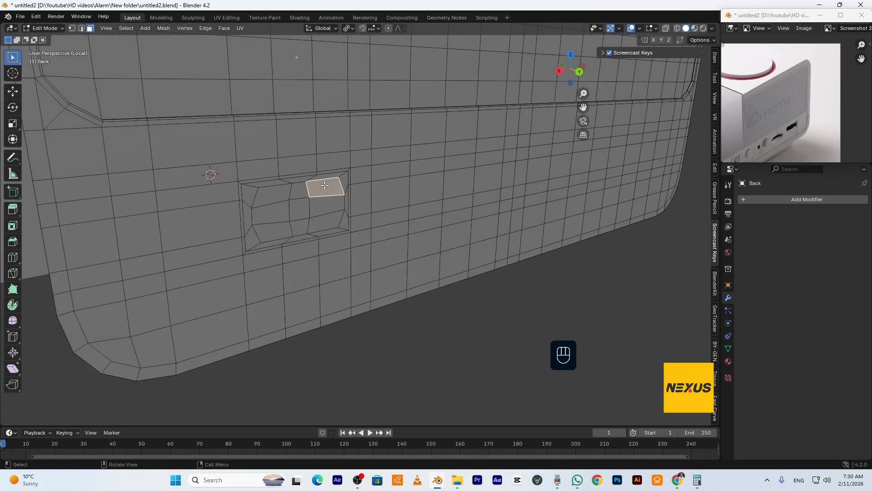
ctrl+shift+click(281, 230)
middle_drag(302, 244, 374, 226)
key(e)
click(348, 256)
key(i)
click(374, 227)
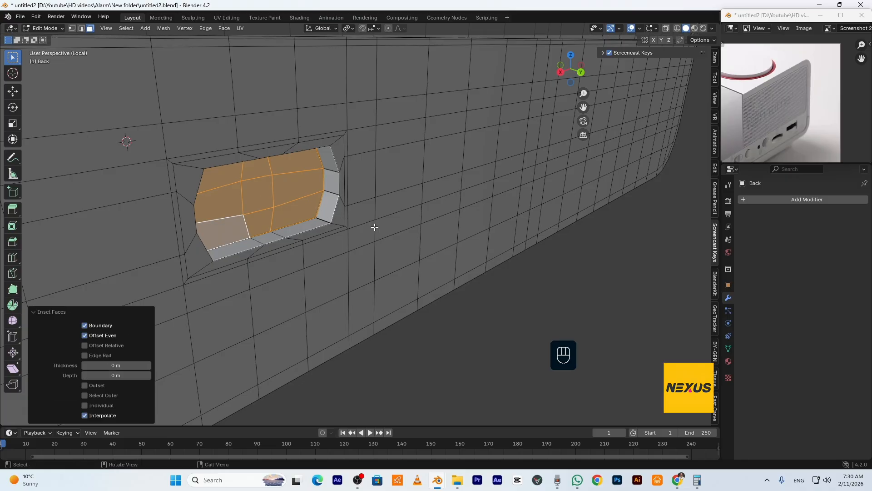
- Add a centred edge loop around the recess's side wall and bevel it by 0.000636 m
key(ctrl+r)
click(330, 198)
right_click(330, 195)
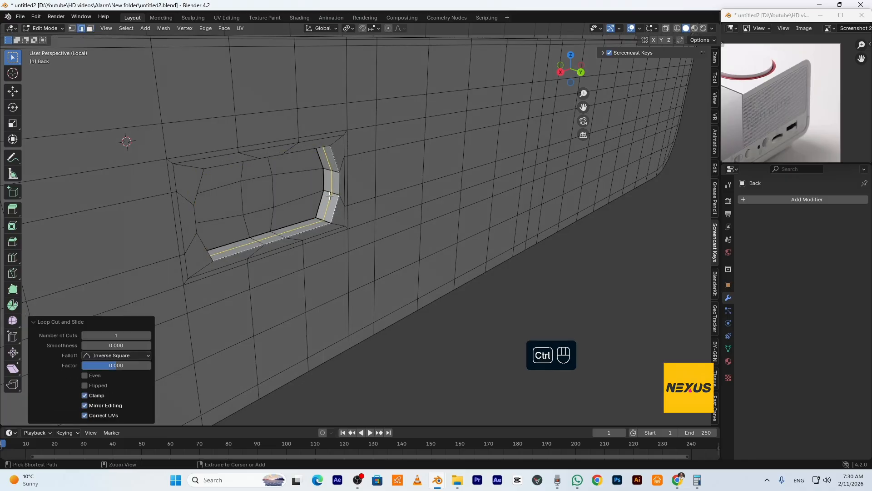
key(ctrl+b)
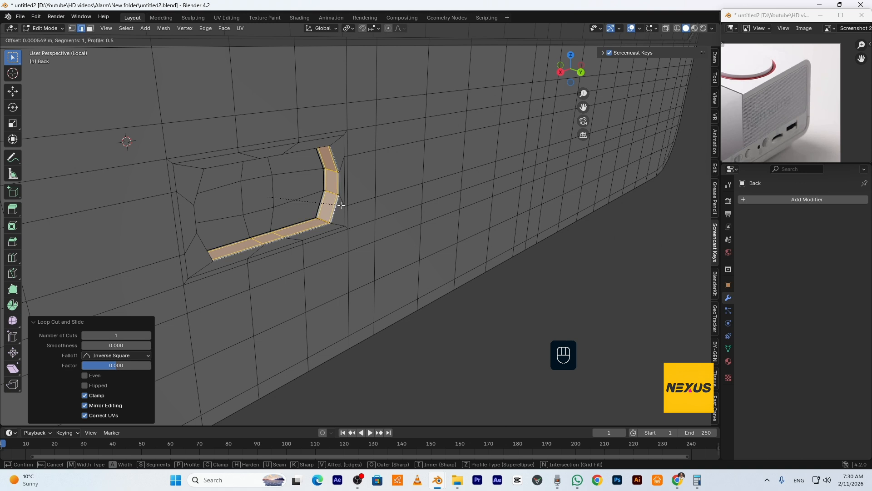
click(342, 206)
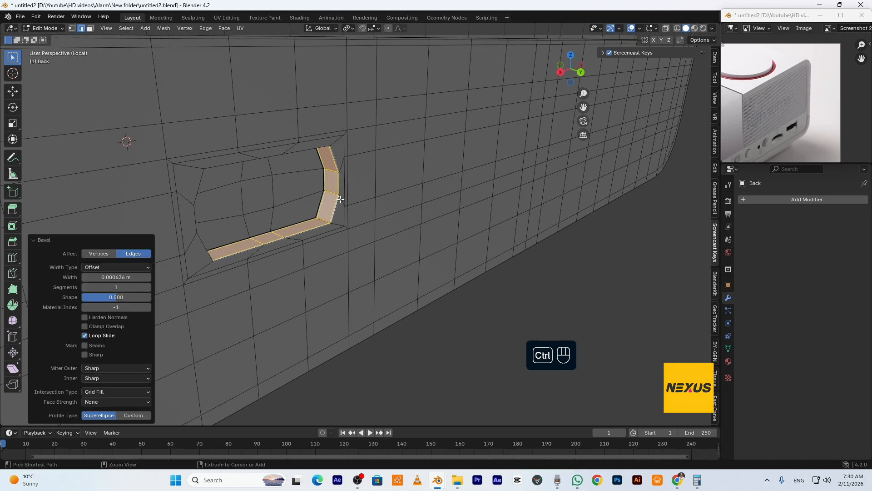
- Add an edge loop around the outside of the oval recess and slide it towards the rim with Even enabled
key(ctrl+r)
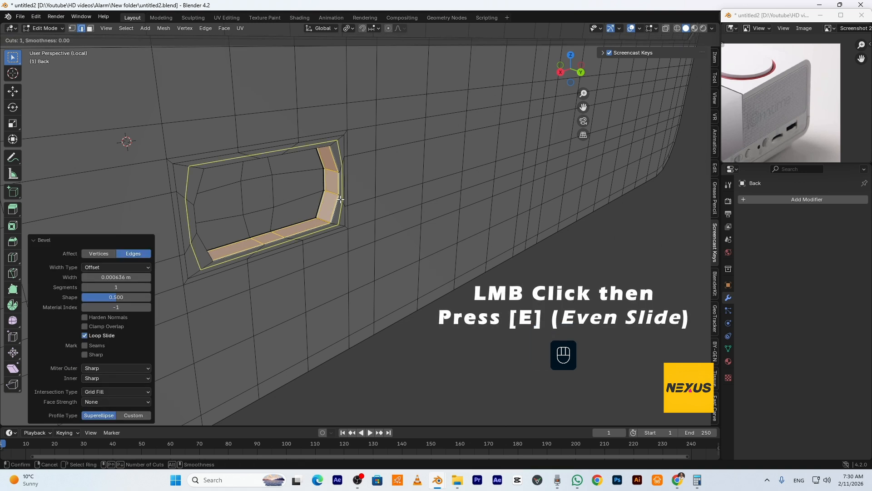
click(341, 200)
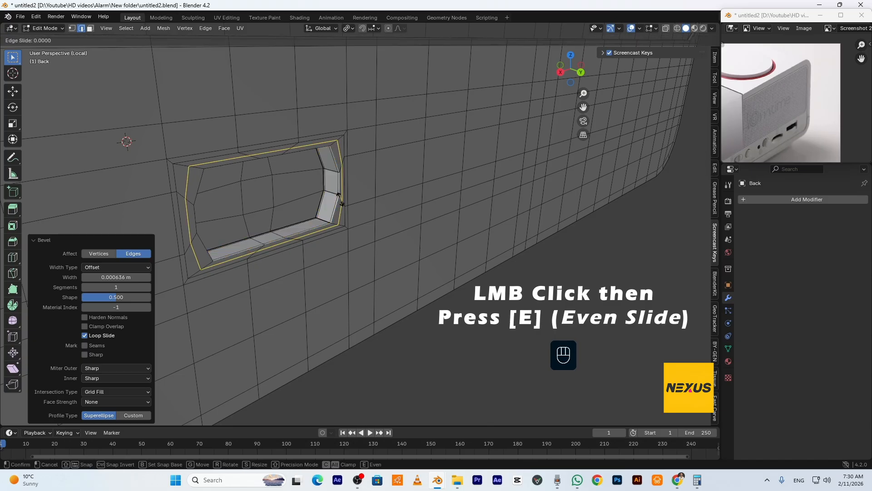
key(e)
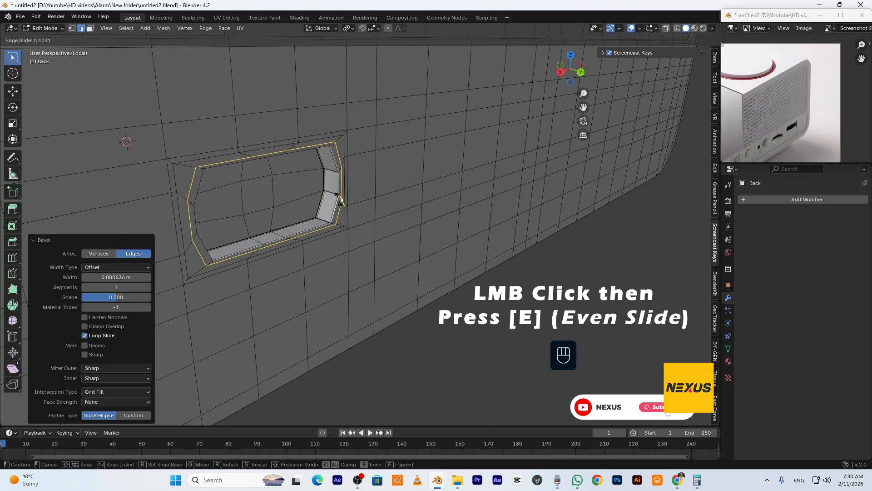
click(680, 447)
- Add a Subdivision modifier with viewport level 2 to the back panel and shade it smooth
key(Tab)
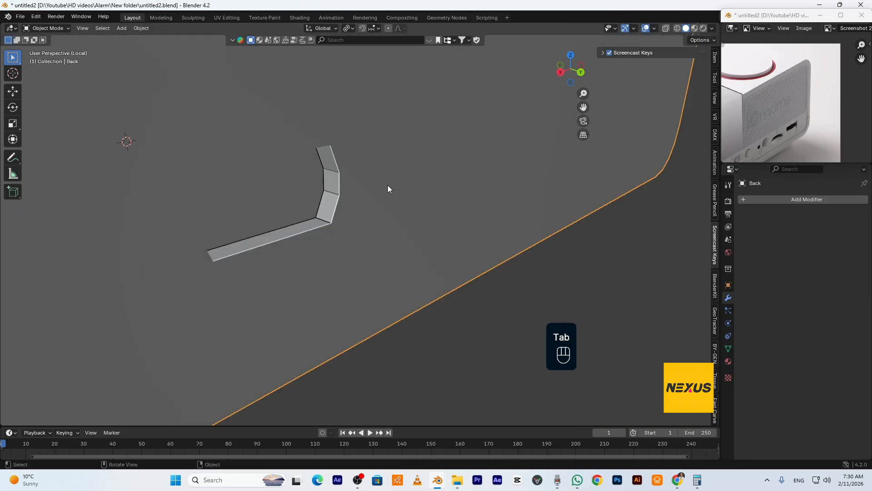
click(811, 202)
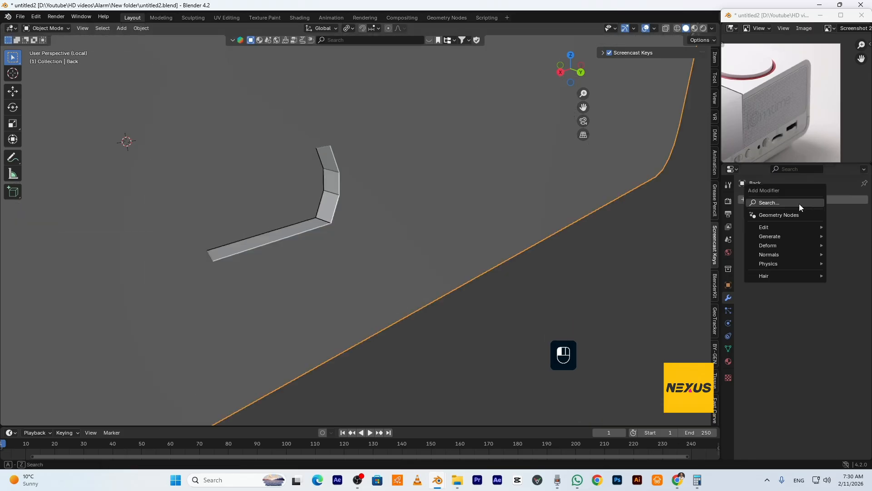
click(751, 220)
click(852, 240)
right_click(319, 176)
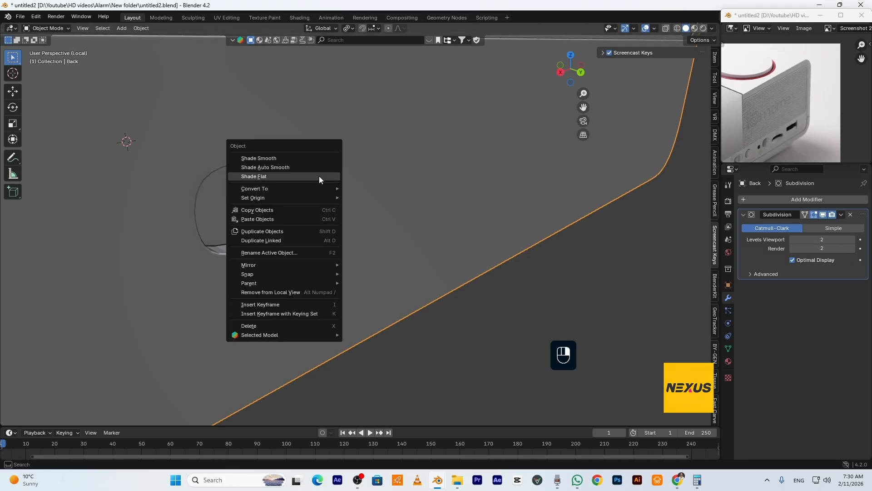
click(302, 158)
scroll(331, 233, down, 5)
middle_drag(331, 233, 353, 260)
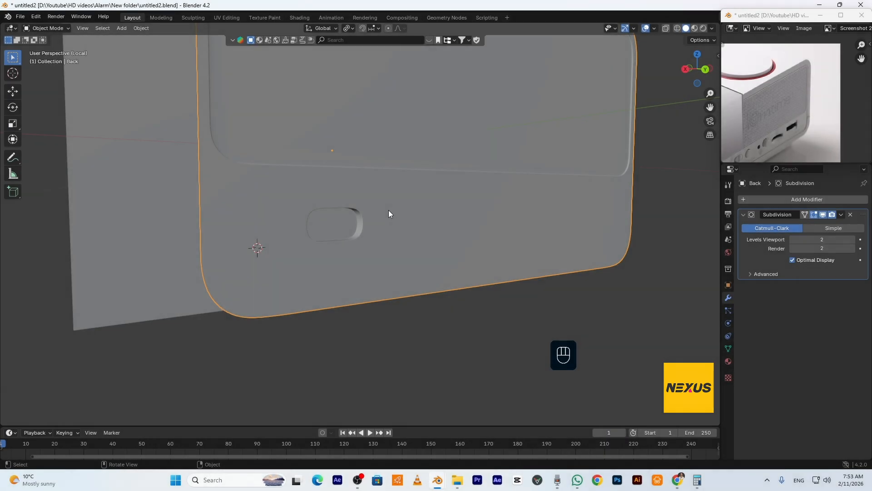
- Select the three-by-three block of faces at the bottom of the oval recess and duplicate it in place
key(Tab)
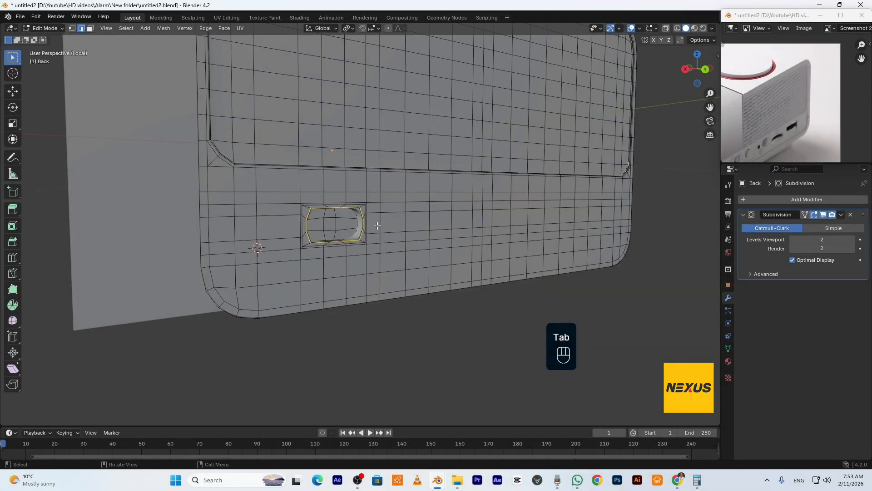
scroll(345, 213, up, 1)
click(346, 213)
key(3)
click(346, 214)
ctrl+shift+click(312, 238)
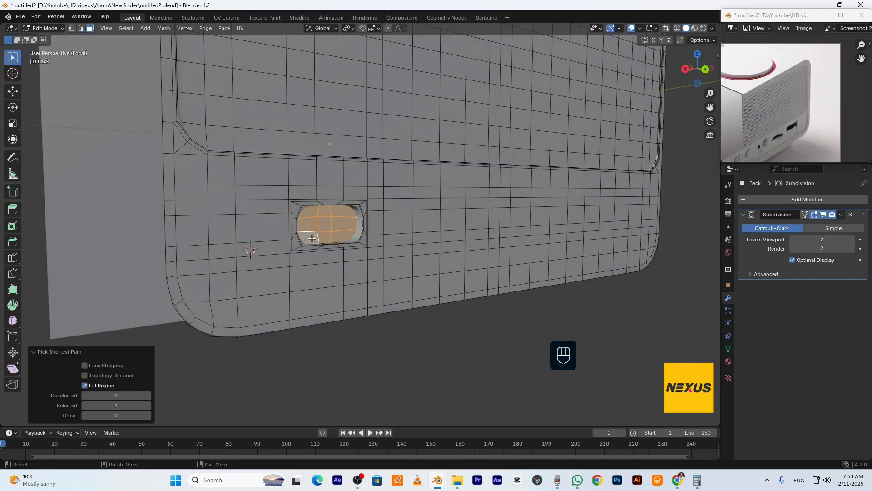
key(shift+d)
key(Escape)
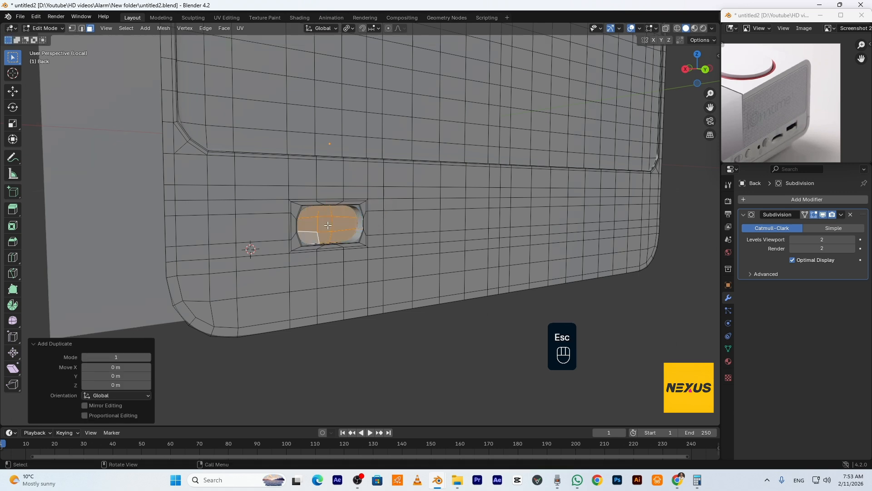
- Separate the duplicated block of recess faces into its own object and select that object
key(p)
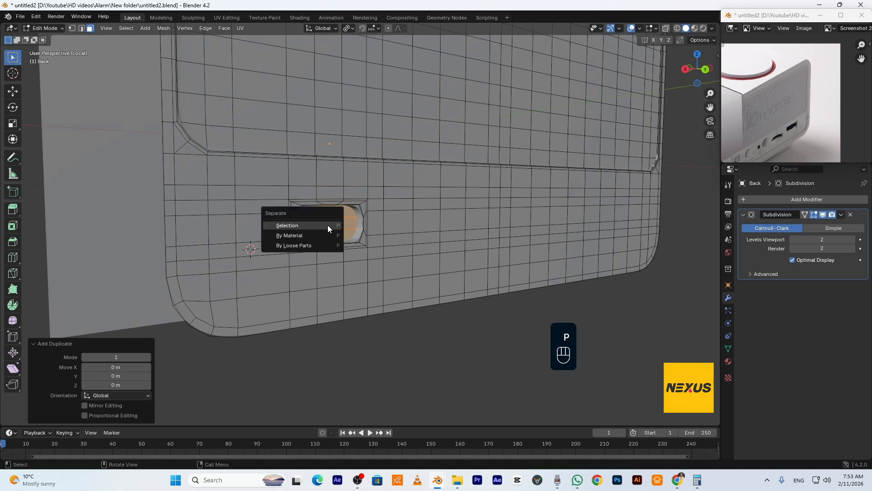
click(328, 225)
key(Tab)
click(339, 228)
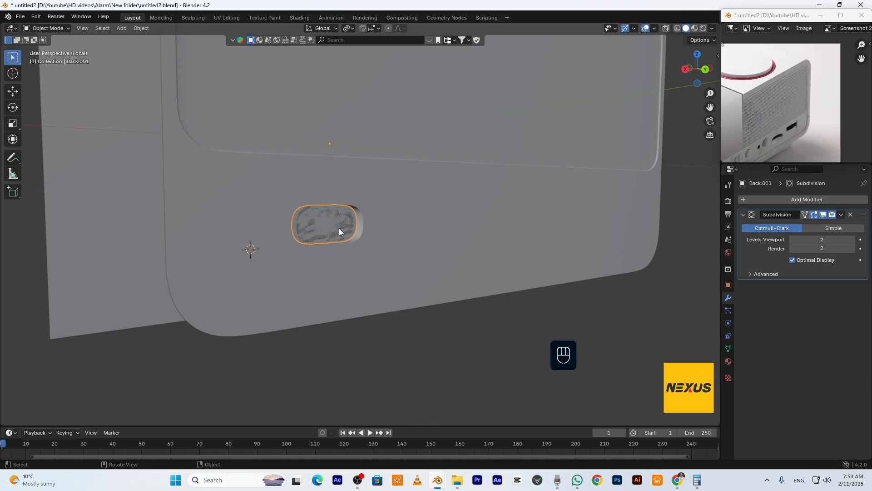
- Extrude all faces of the separated oval piece about 0.001118 m along their normal to give it thickness
key(Tab)
key(a)
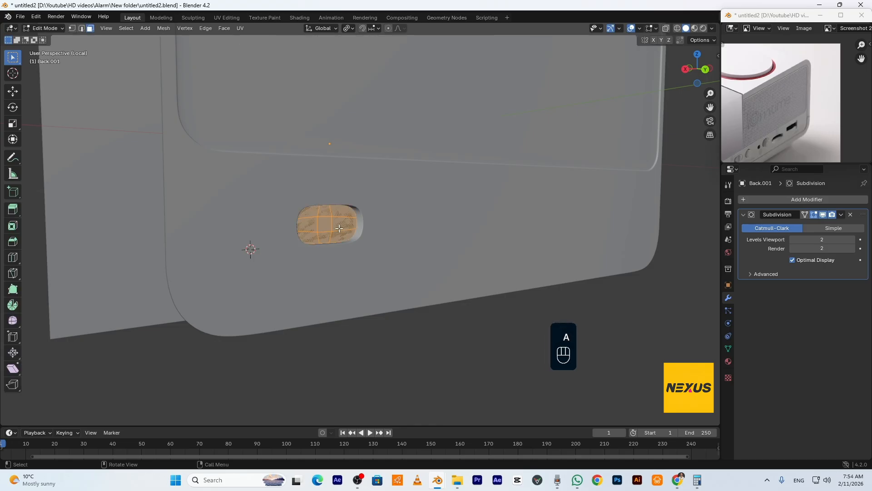
key(e)
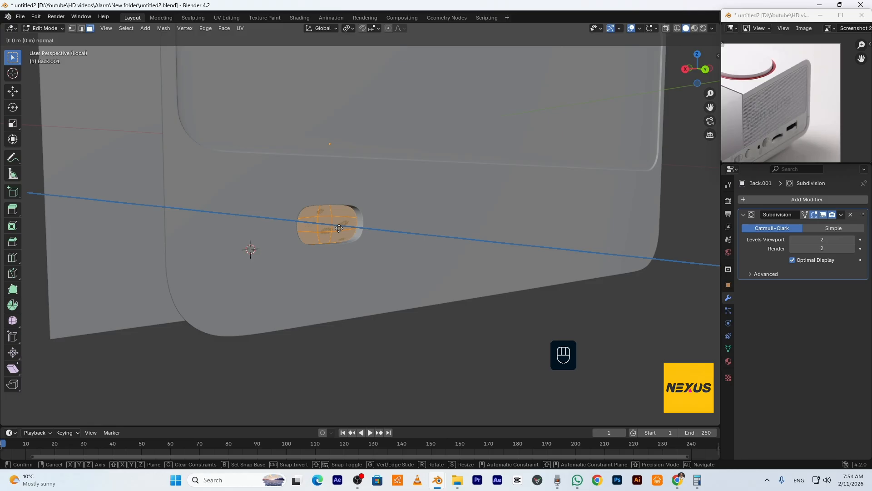
click(344, 231)
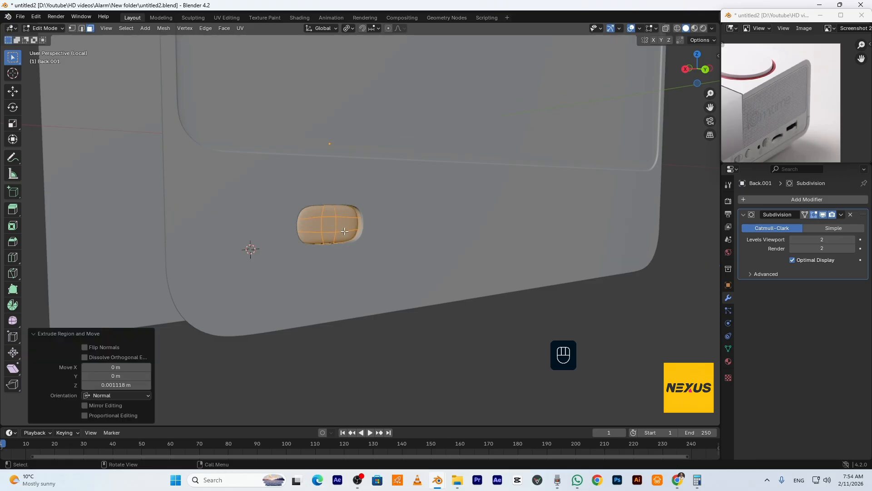
- Isolate the oval piece, add a centred edge loop around its side wall and bevel it by about 0.000409 m
key(KP_Divide)
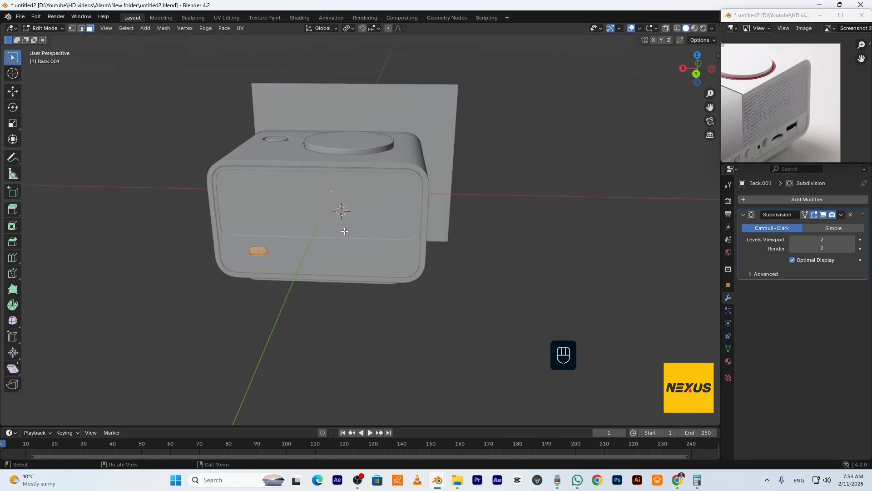
key(KP_Divide)
middle_drag(342, 227, 378, 232)
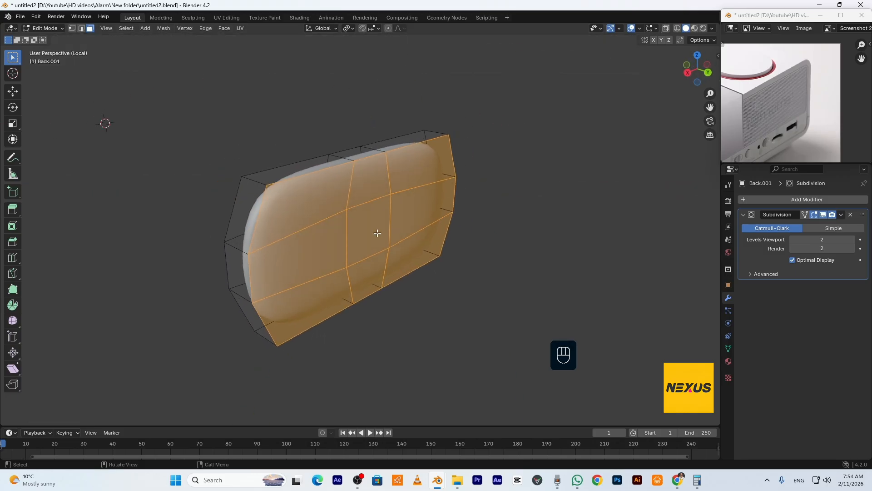
key(ctrl+r)
click(251, 181)
right_click(250, 181)
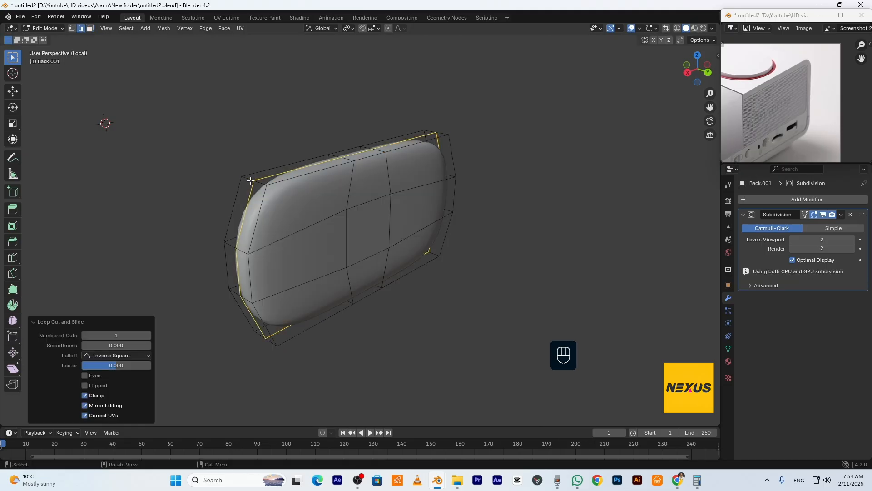
key(ctrl+b)
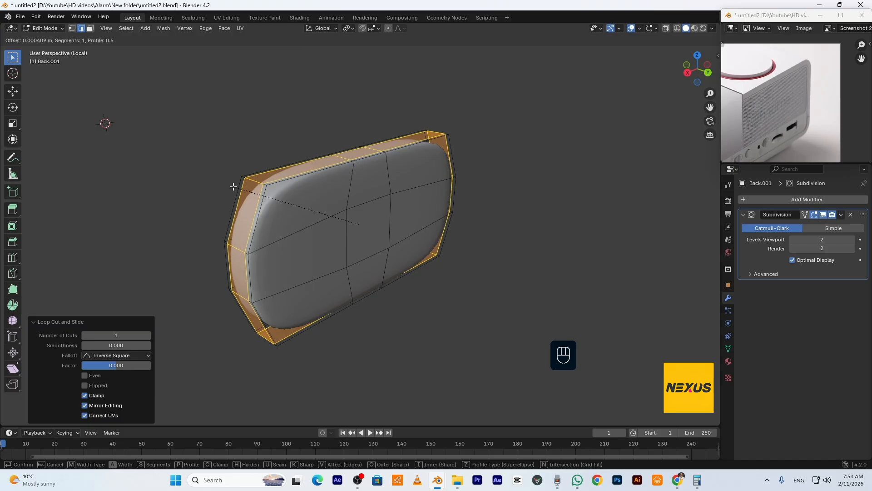
click(233, 187)
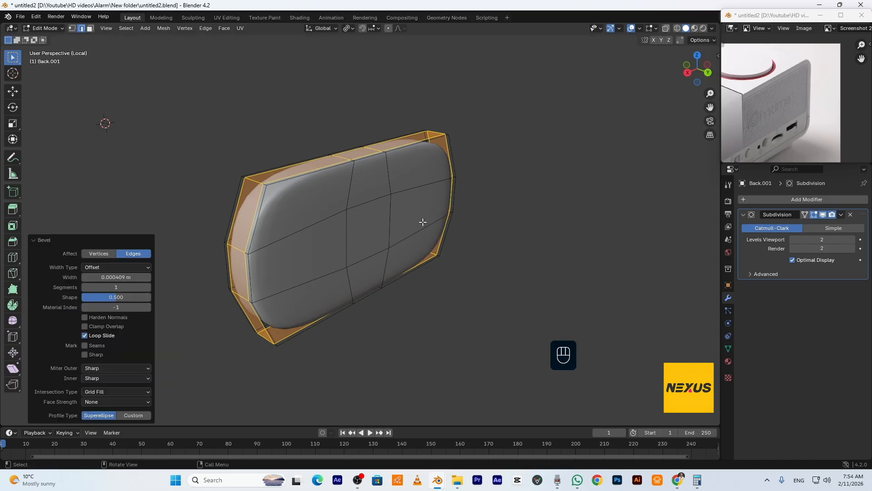
- Dissolve the two vertical edge loops that cross the oval piece's front face
alt+click(352, 178)
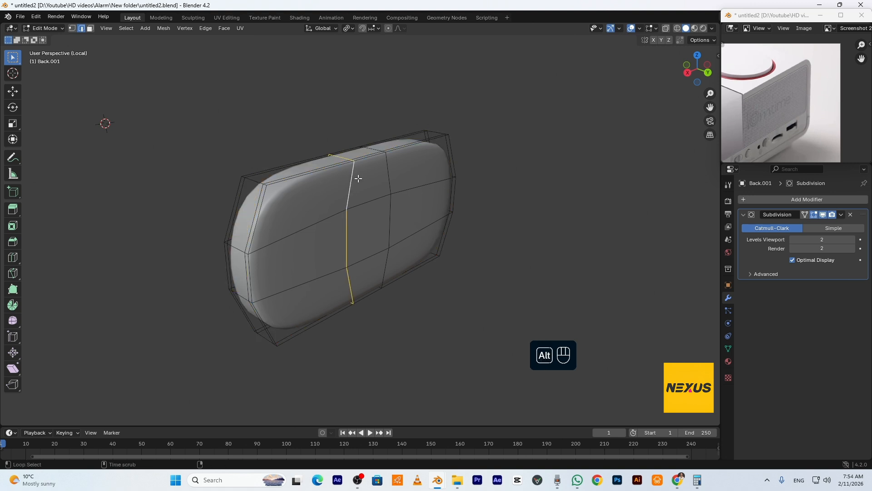
alt+shift+click(389, 175)
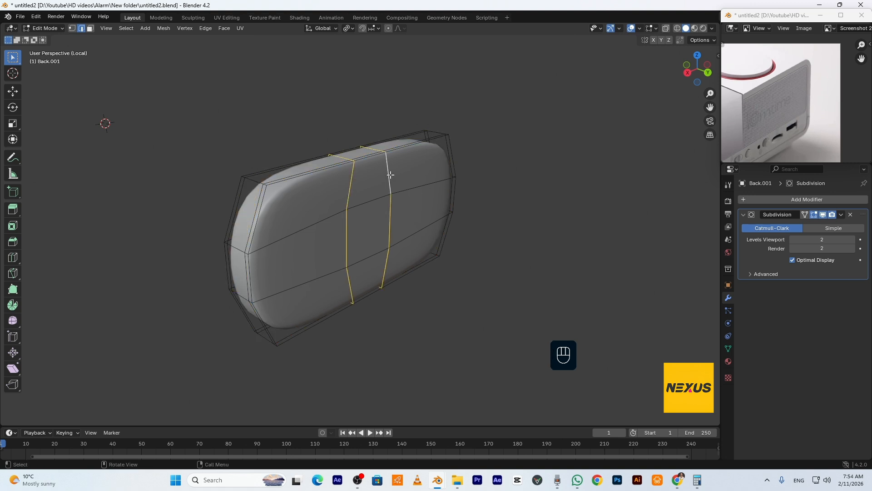
key(Delete)
click(391, 175)
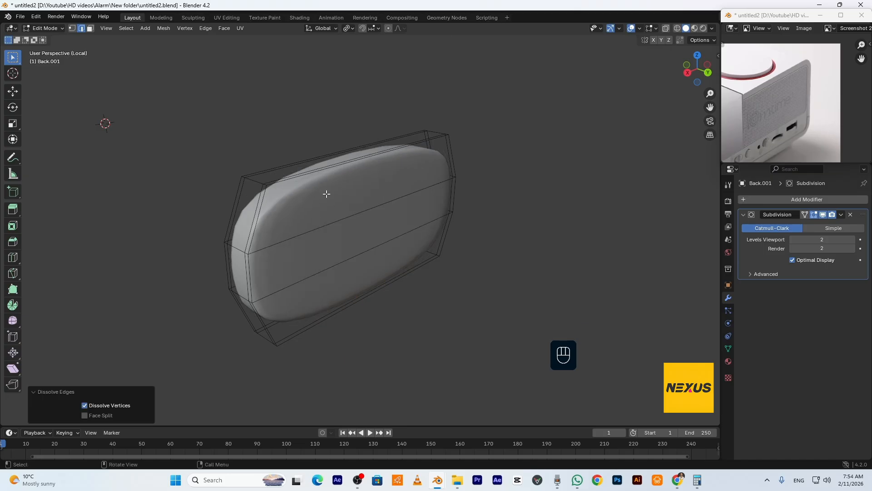
- Select the vertices at the near end of the oval piece and move them inward along X to shorten it
key(1)
drag(320, 127, 187, 389)
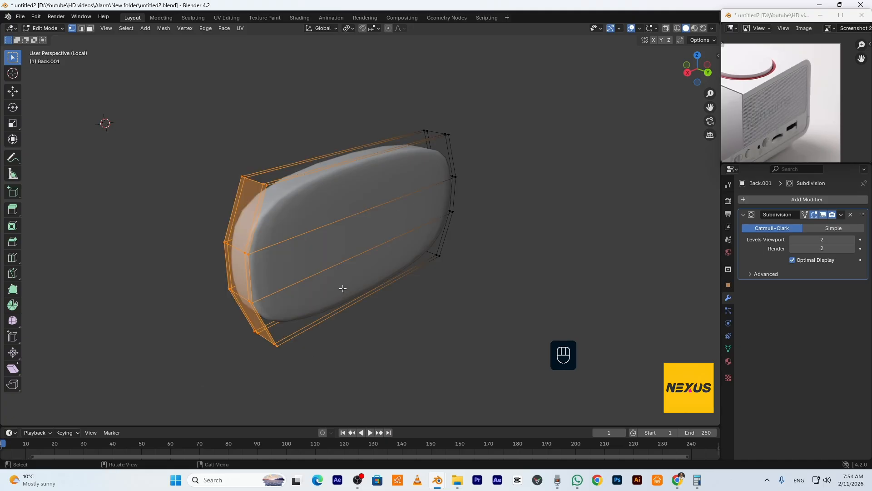
key(g)
key(x)
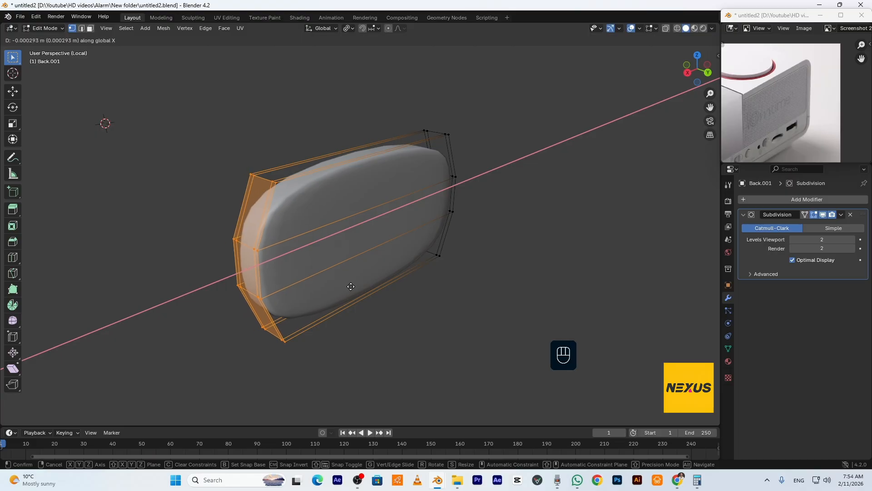
click(378, 275)
- Leave the isolated view, add a centred vertical edge loop across the oval piece and bevel it by about 0.00065 m
key(KP_Divide)
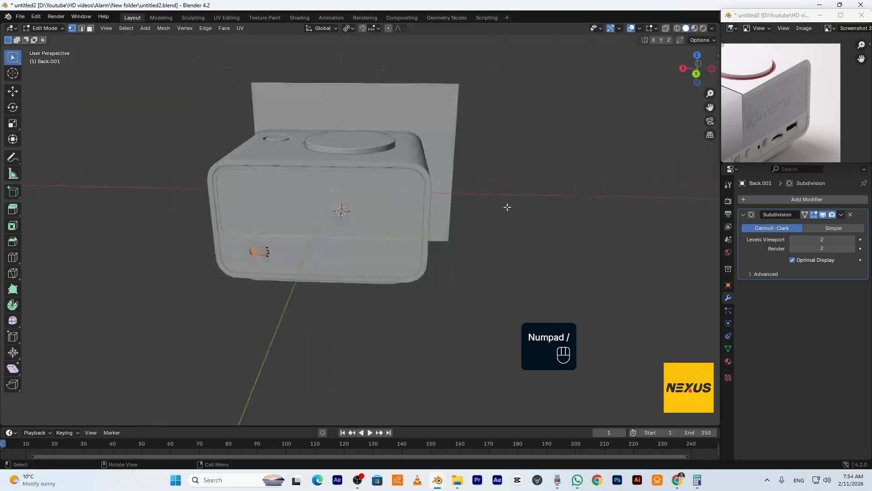
middle_drag(489, 245, 559, 239)
scroll(426, 250, up, 8)
key(ctrl+r)
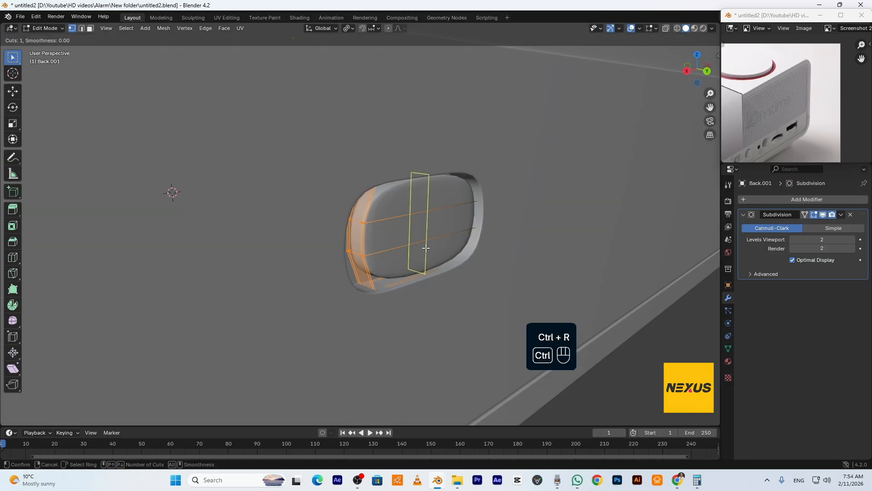
click(426, 248)
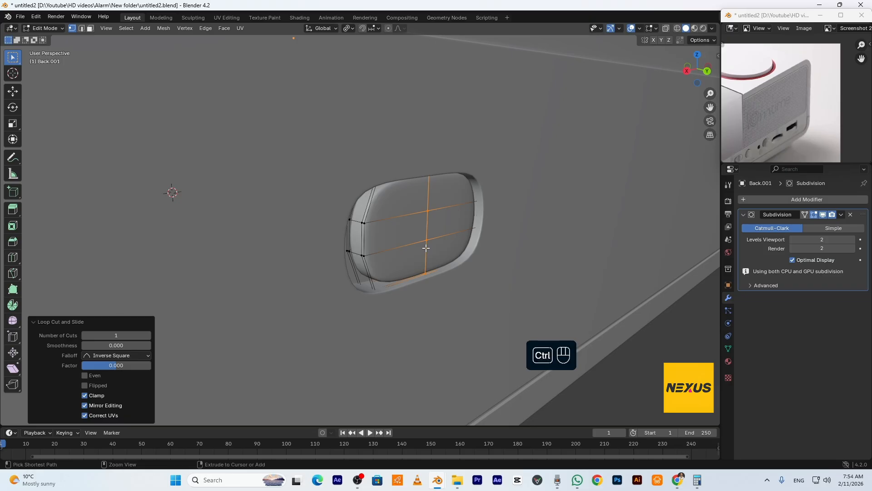
key(ctrl+b)
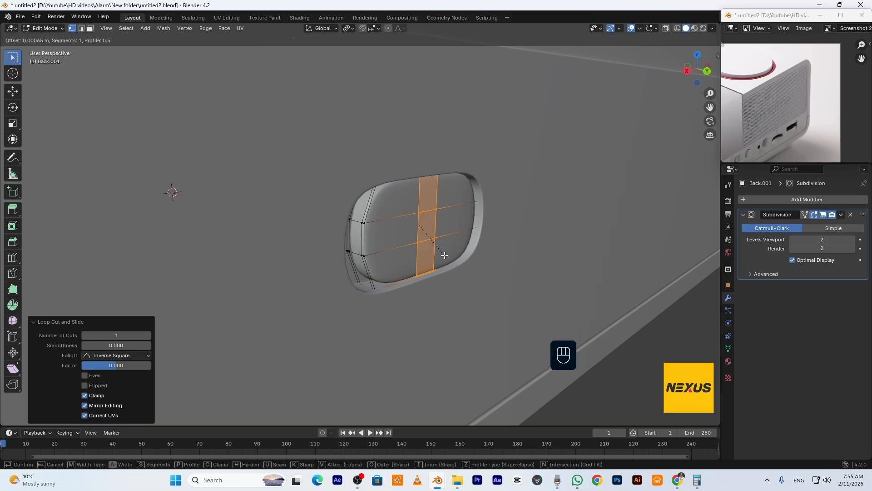
click(444, 253)
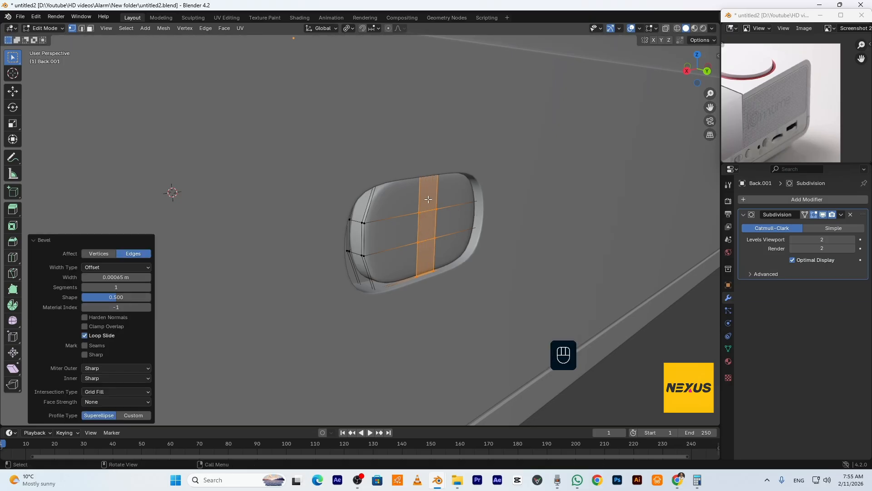
- Select the three front faces of the narrow central strip and inset them by about 0.000184 m
key(3)
click(428, 199)
shift+click(426, 223)
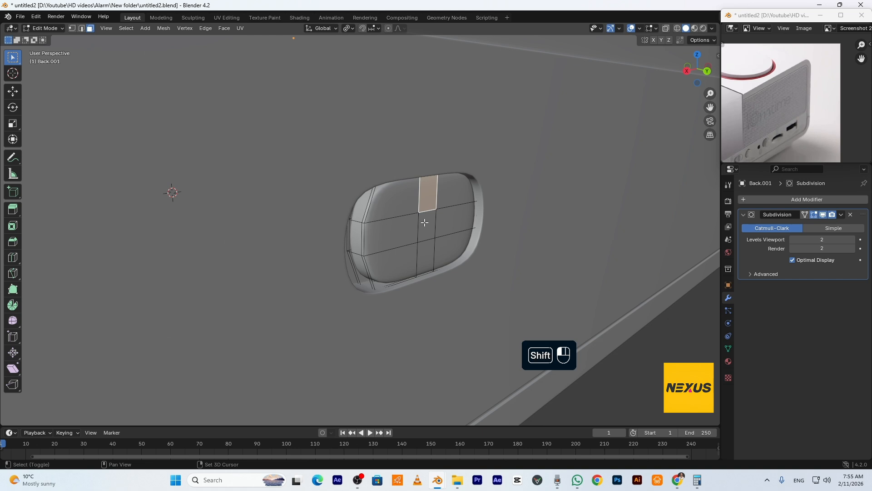
shift+click(430, 252)
key(i)
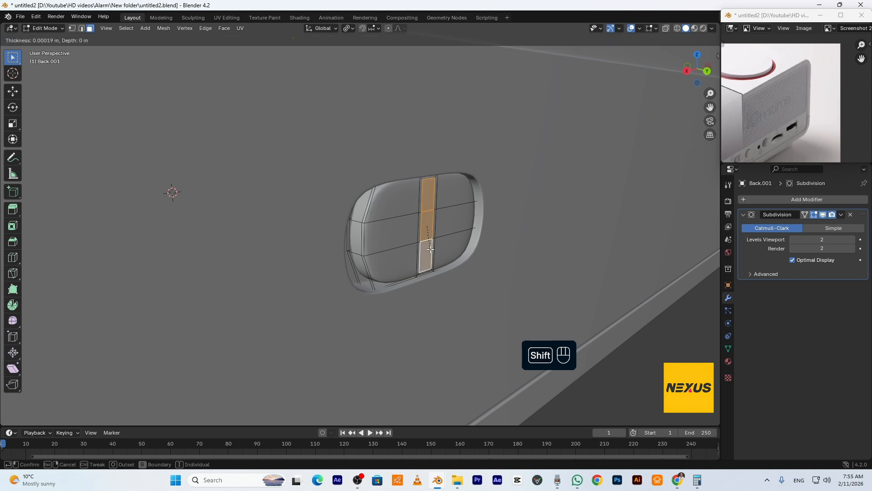
click(430, 248)
- Extrude the inset strip about 0.001508 m outward as a raised grip, inset its end faces and return to Object Mode
key(e)
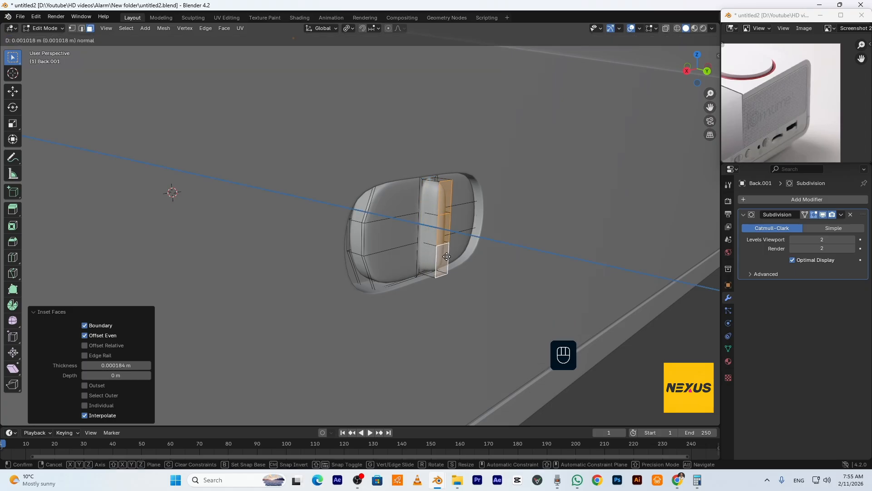
click(453, 259)
key(i)
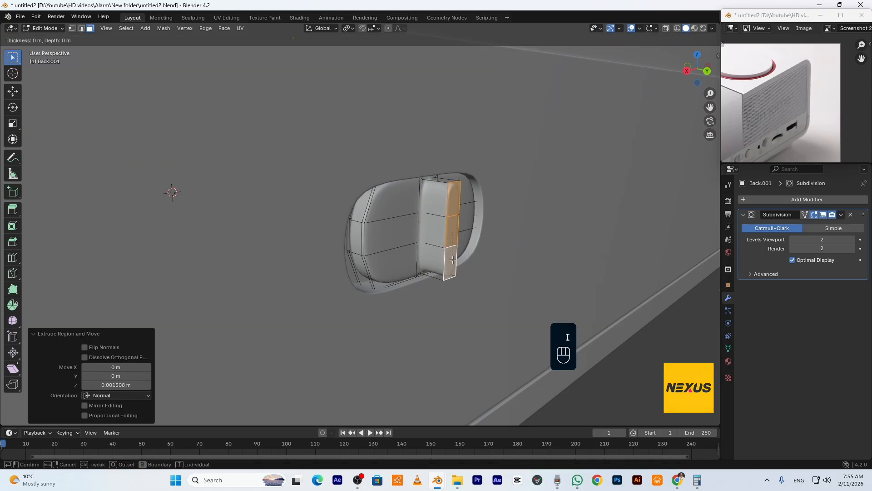
click(453, 259)
key(Tab)
scroll(534, 298, down, 8)
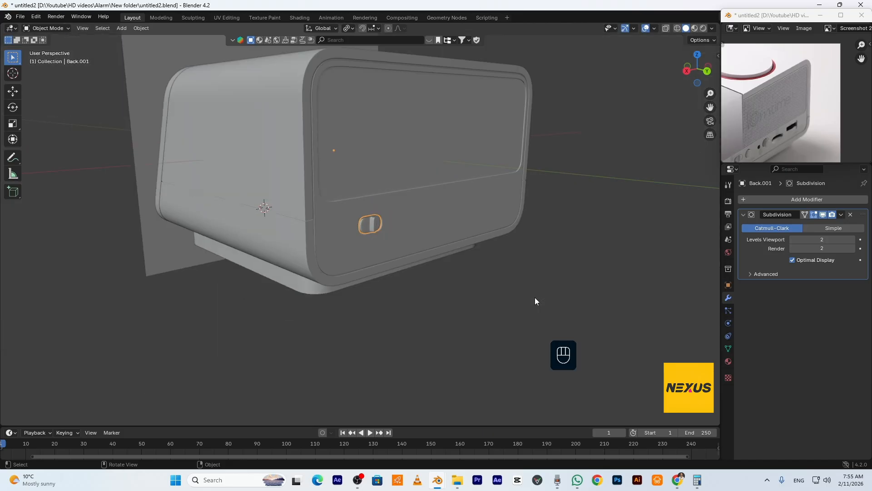
scroll(536, 300, up, 5)
scroll(518, 321, down, 3)
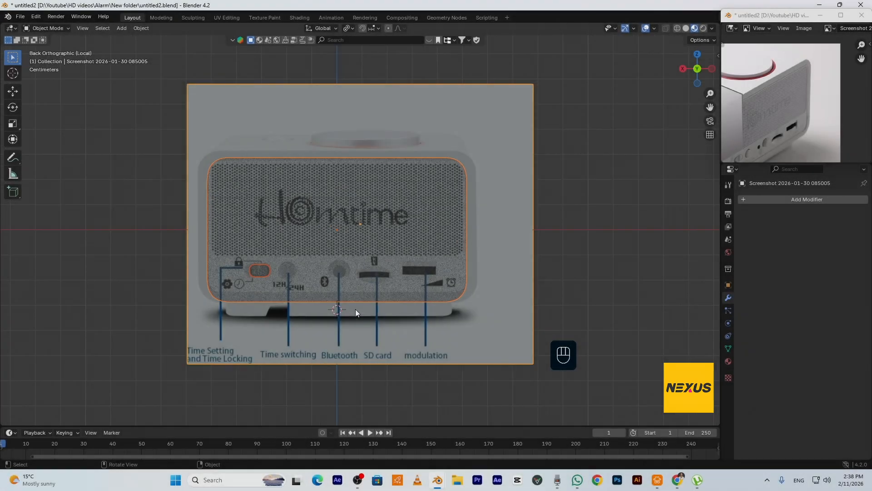
- In the back panel's mesh, slide the vertical edge loop beyond the Time switching button in to its outer edge, factor about 0.507
scroll(354, 309, up, 2)
shift+middle_drag(344, 310, 442, 236)
scroll(331, 217, up, 2)
scroll(347, 206, up, 1)
click(352, 204)
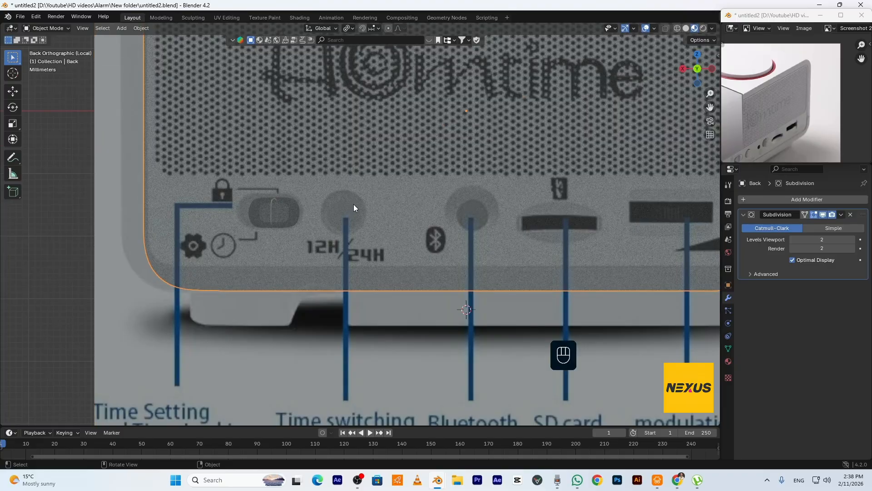
key(Tab)
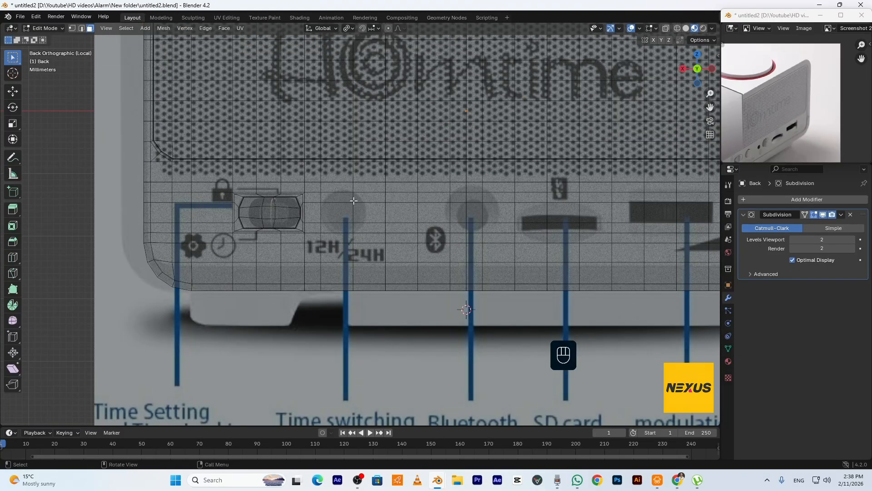
alt+click(385, 255)
key(2)
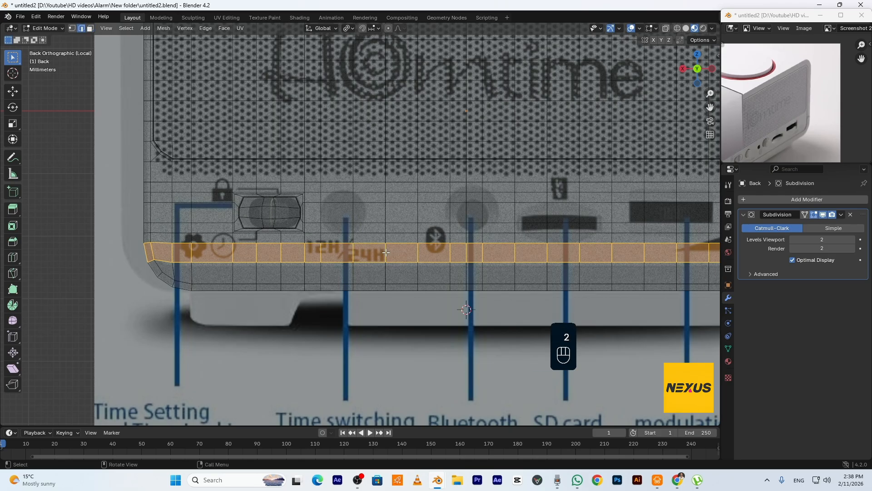
alt+click(385, 252)
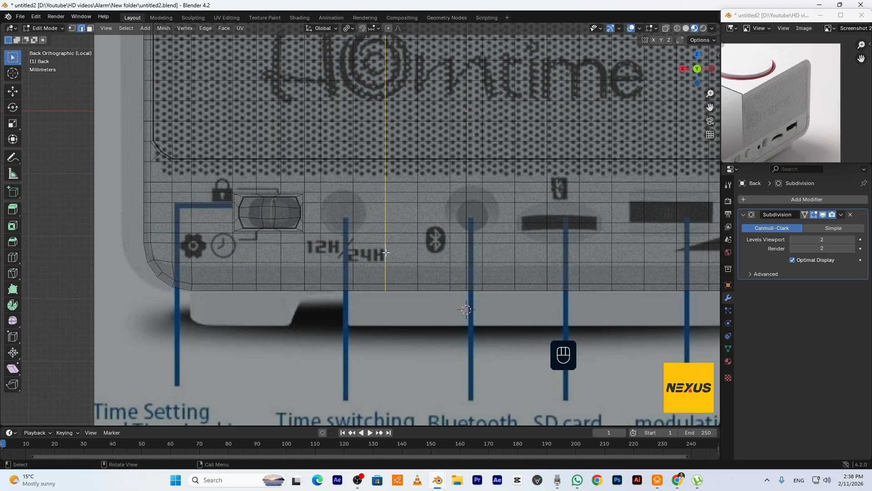
key(g)
key(g)
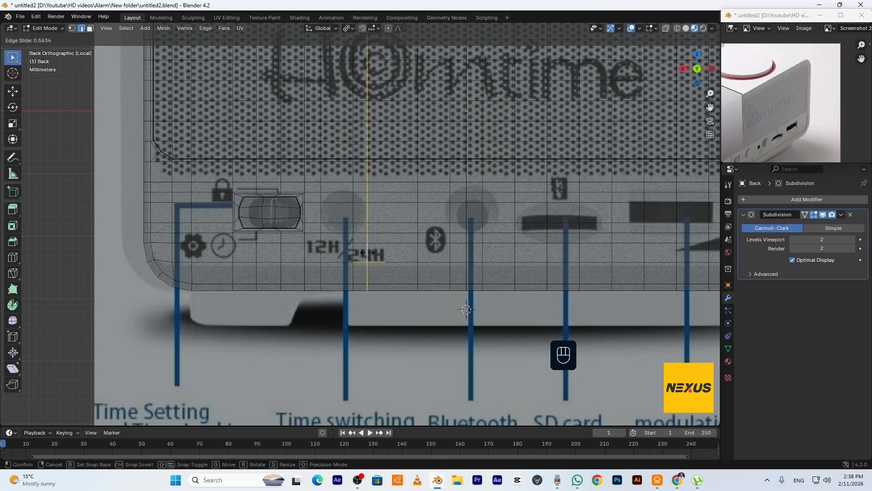
click(369, 252)
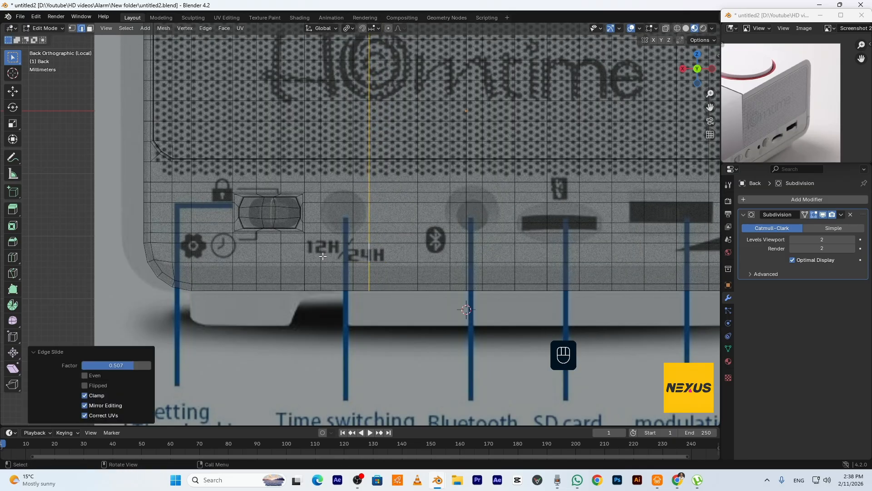
- Slide the vertical edge loop between the oval recess and the Time switching button slightly towards the recess, factor about 0.13
alt+click(321, 270)
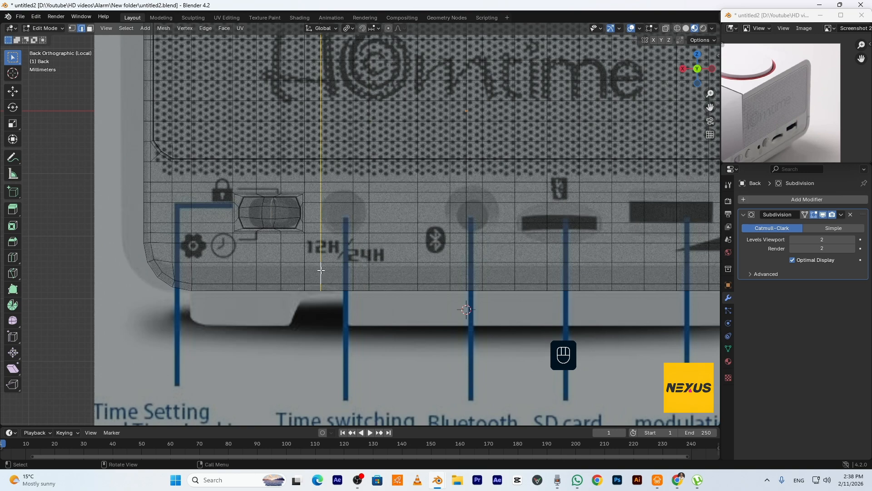
key(g)
key(g)
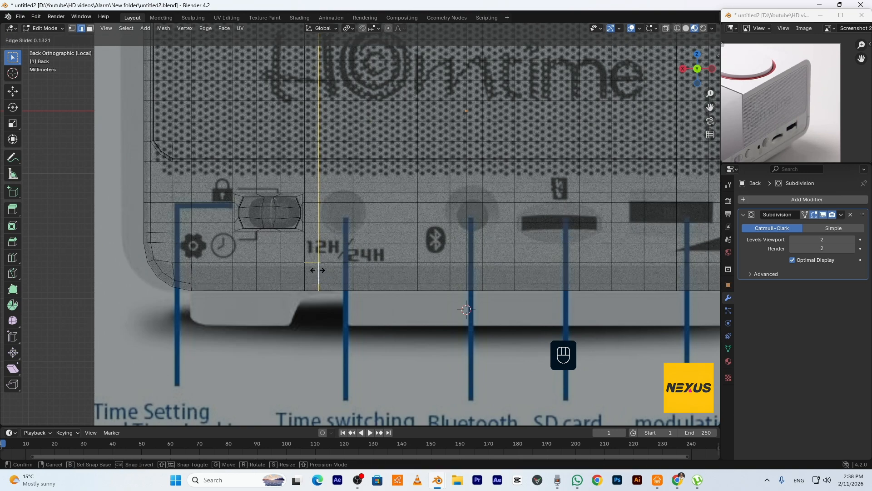
click(318, 270)
- Dissolve the vertical edge loop crossing the Time switching button and replace it with a loop cut centred on it, factor 0
alt+click(354, 275)
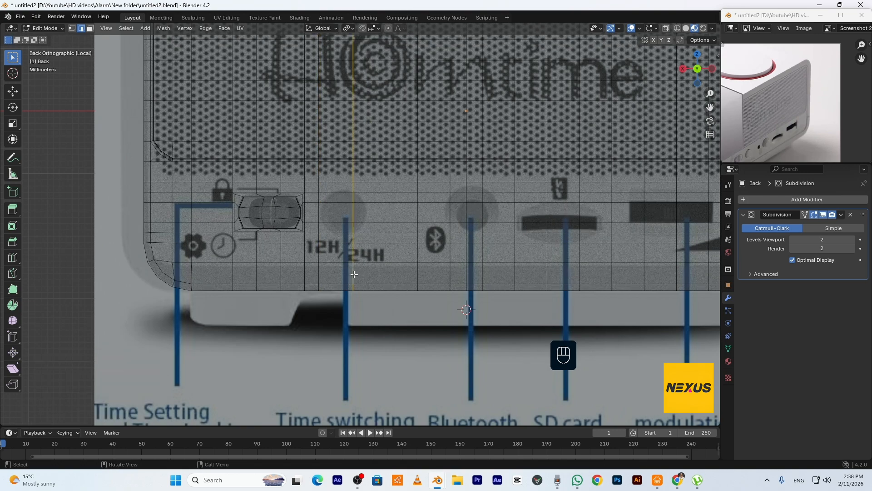
key(Delete)
click(353, 271)
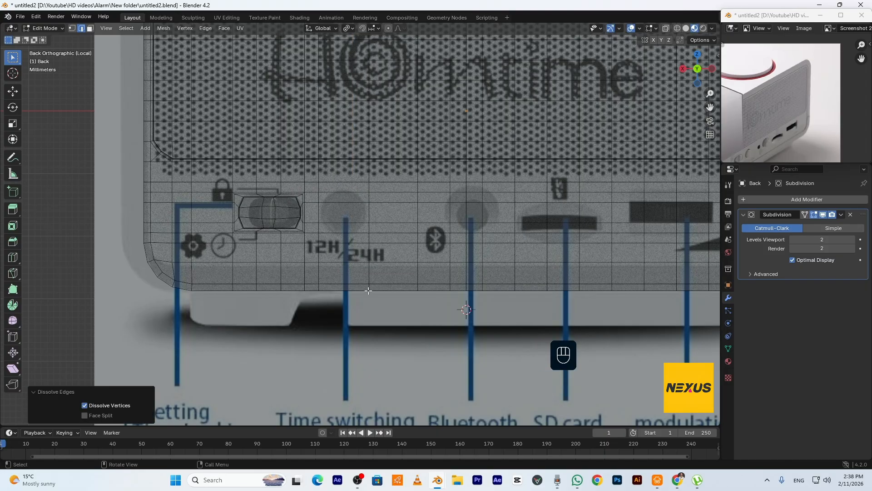
key(ctrl+r)
click(345, 290)
click(345, 291)
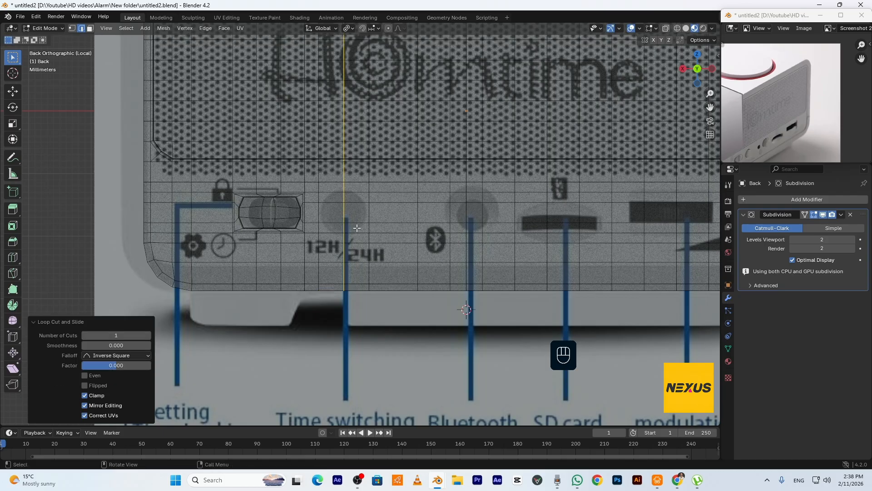
- Select the block of faces covering the Time switching button and inset it by about 0.000147 m
click(357, 228)
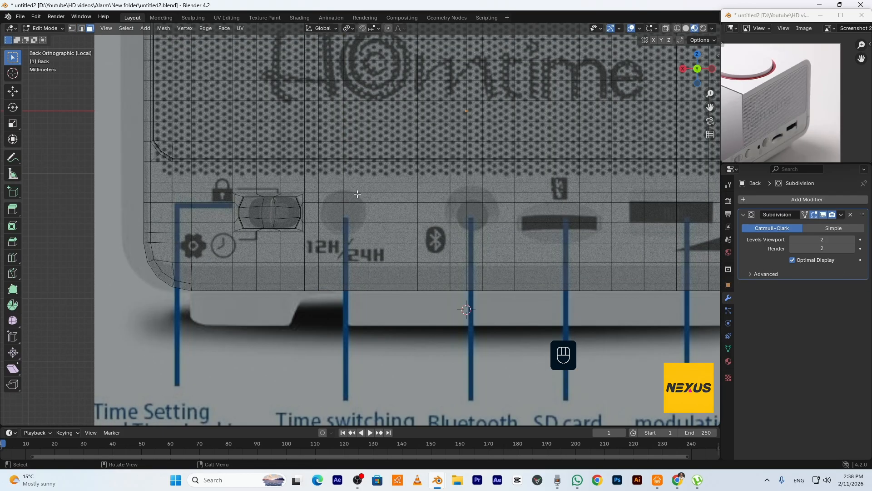
ctrl+shift+click(334, 227)
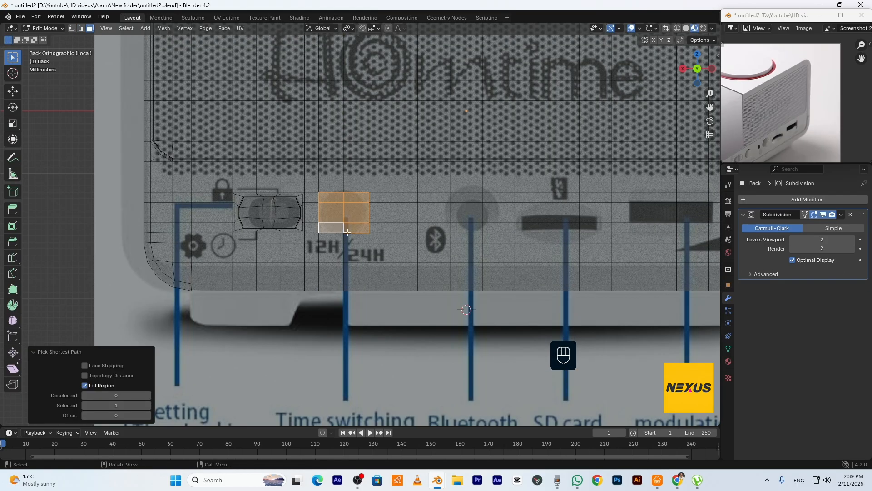
scroll(359, 223, up, 2)
key(i)
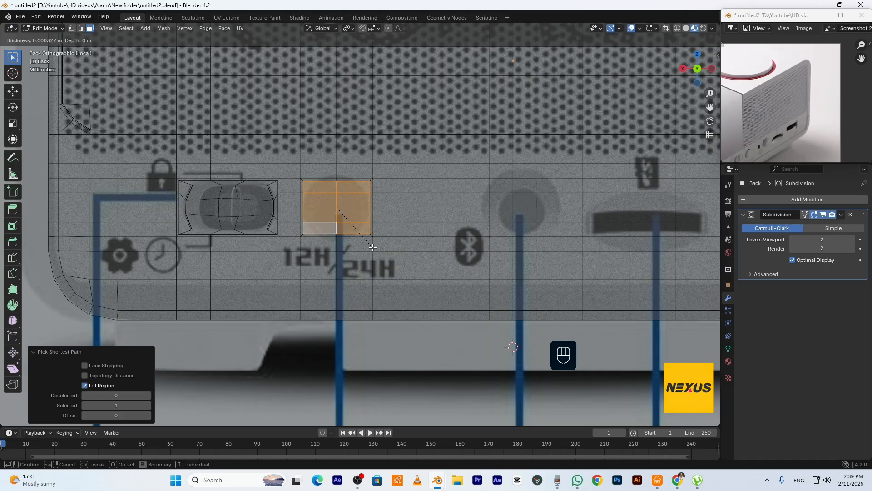
click(372, 247)
key(i)
click(374, 246)
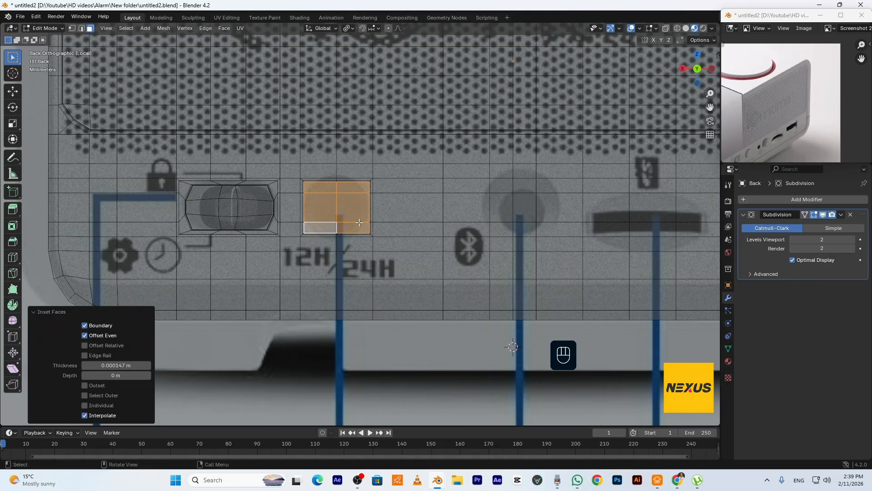
- Shape the inset faces into a circle with LoopTools and scale it to about 0.706 to fit the Time switching button
right_click(359, 219)
mouse_move(361, 207)
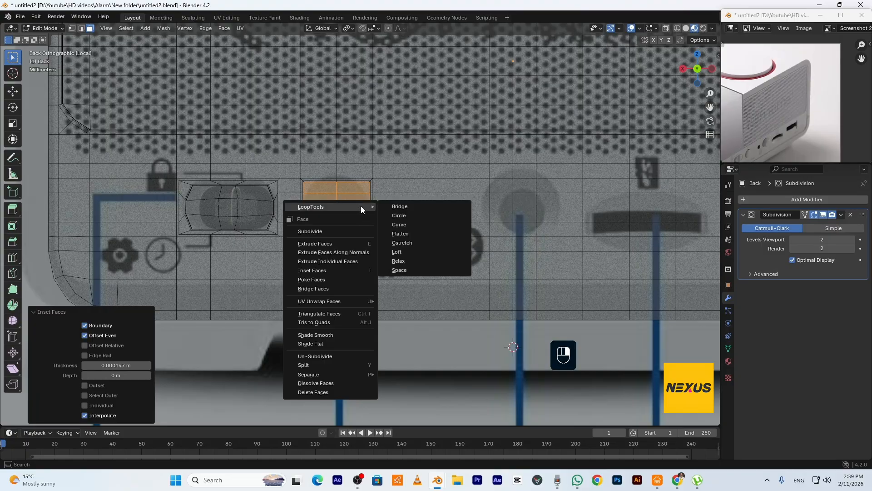
click(399, 215)
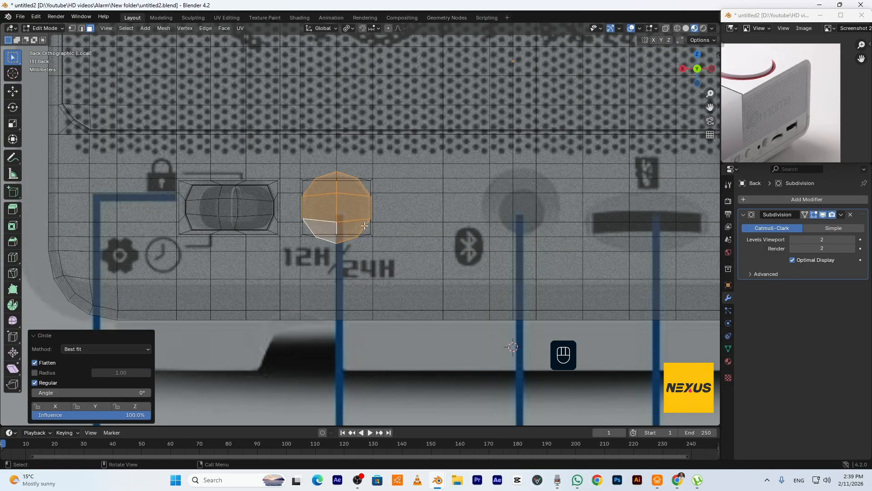
key(s)
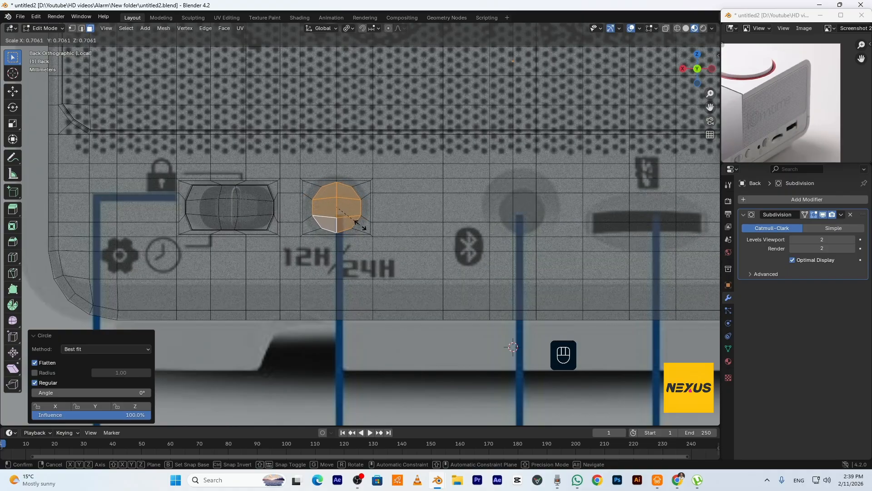
click(360, 225)
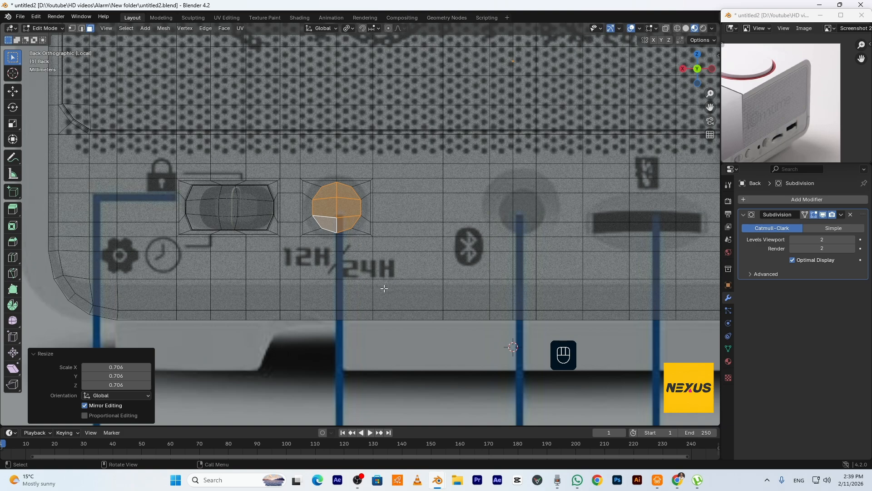
- Extrude the circular faces about 0.002045 m into the panel and separate them into their own object
scroll(385, 298, down, 2)
scroll(386, 267, down, 3)
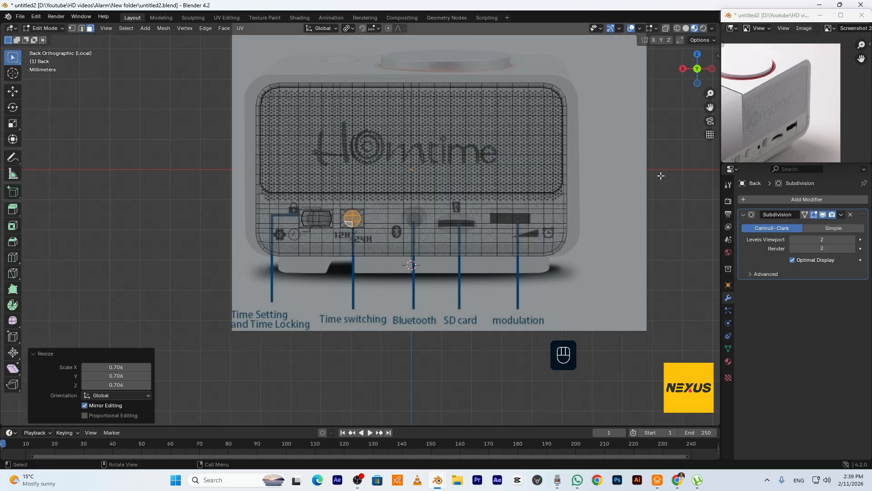
scroll(419, 246, up, 4)
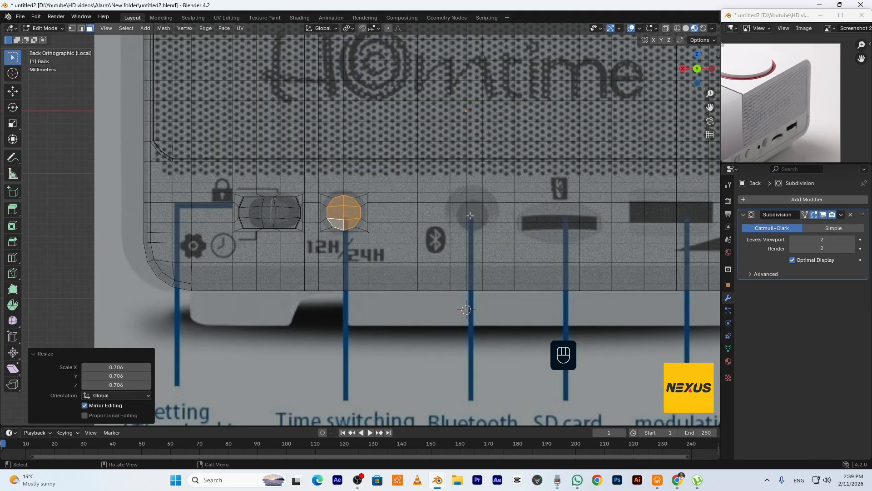
scroll(744, 117, down, 3)
scroll(758, 122, up, 3)
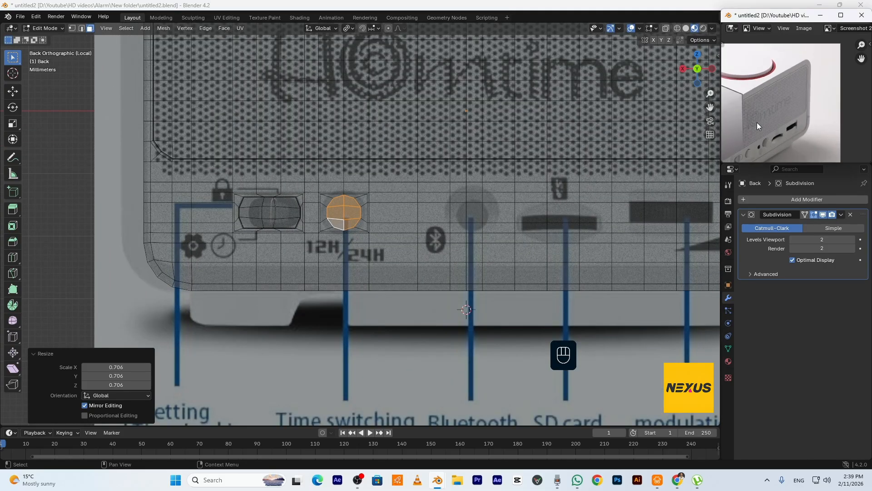
scroll(359, 236, up, 2)
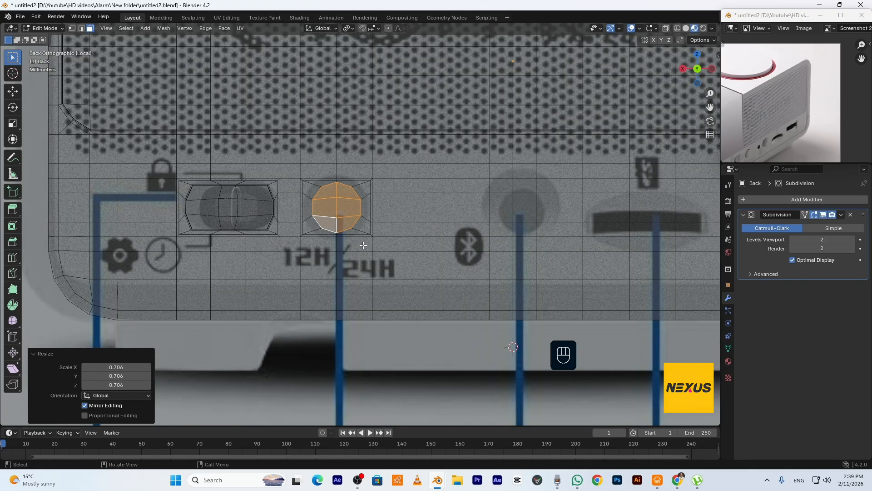
scroll(363, 245, down, 6)
middle_drag(382, 245, 438, 262)
shift+middle_drag(509, 270, 482, 275)
scroll(459, 280, up, 5)
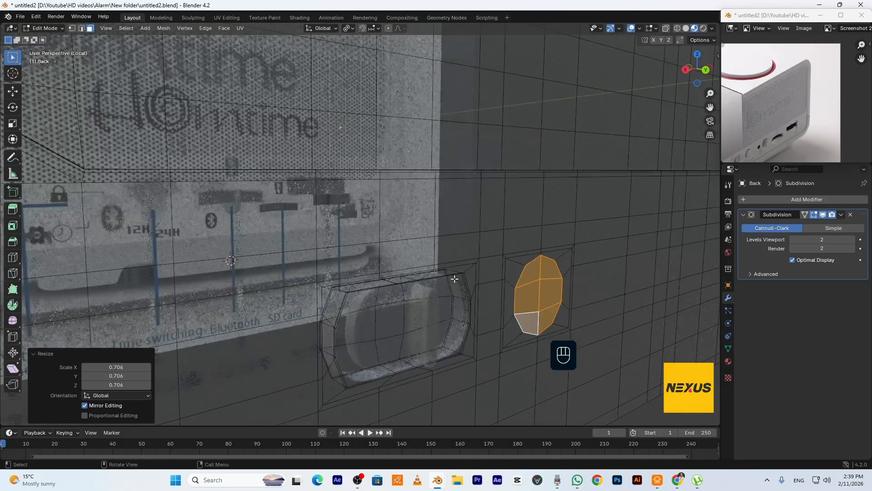
key(e)
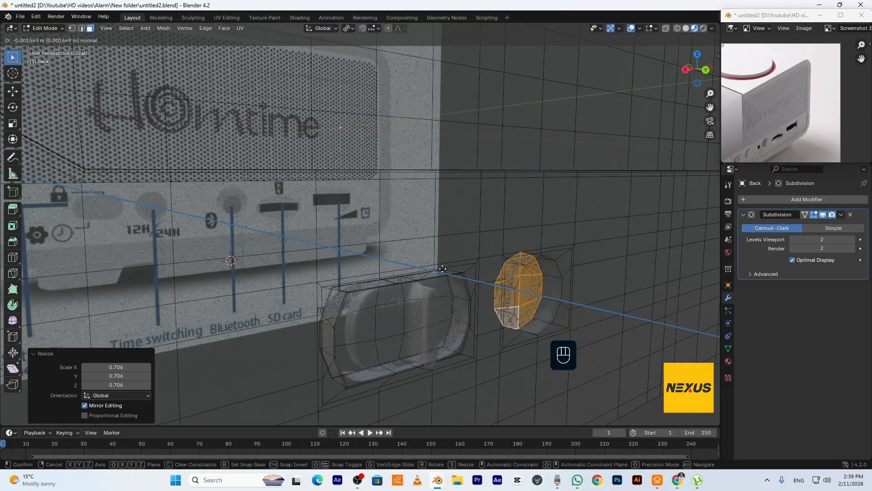
click(463, 267)
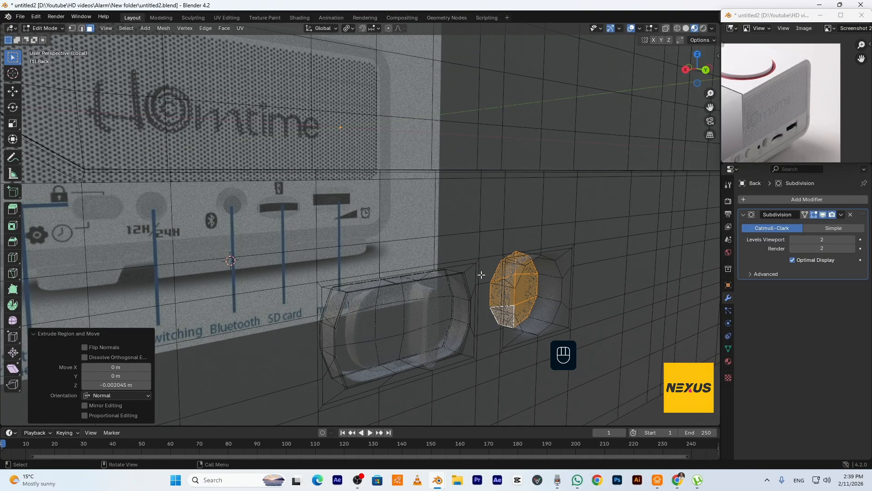
key(p)
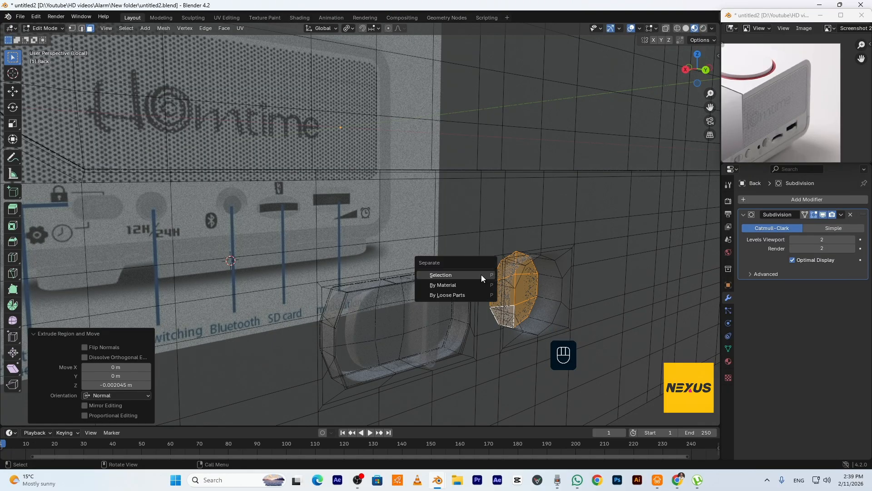
click(481, 274)
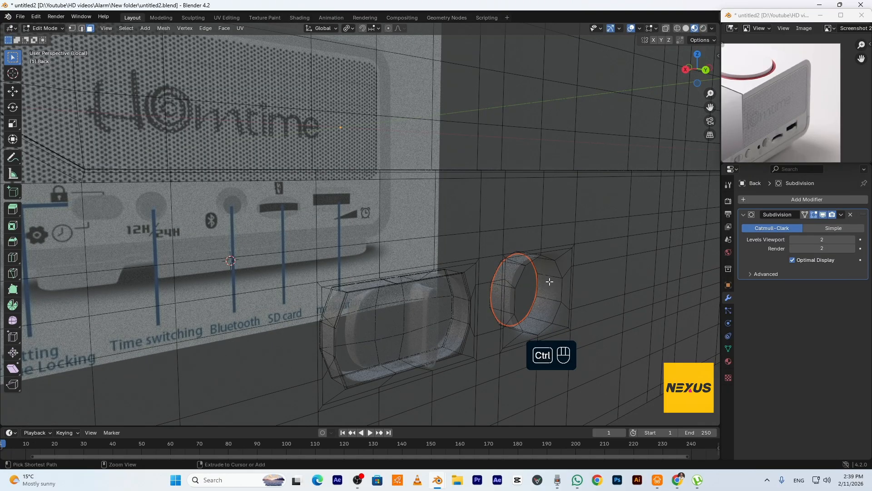
- Add a centred edge loop around the round recess's side wall and bevel it to a width of about 0.000841 m
key(ctrl+r)
click(549, 281)
right_click(548, 280)
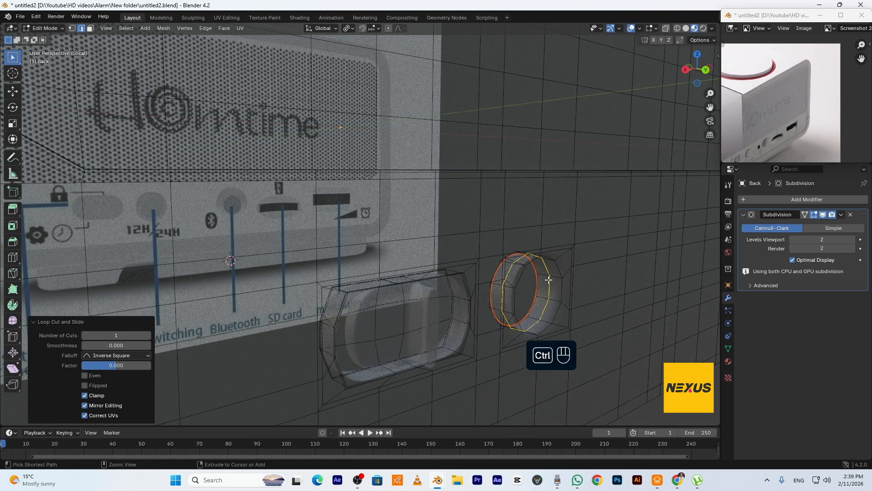
key(ctrl+b)
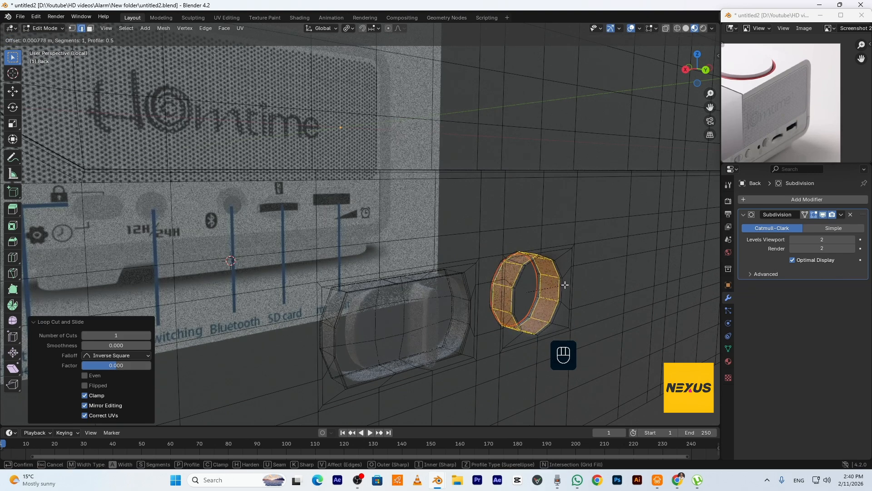
click(565, 285)
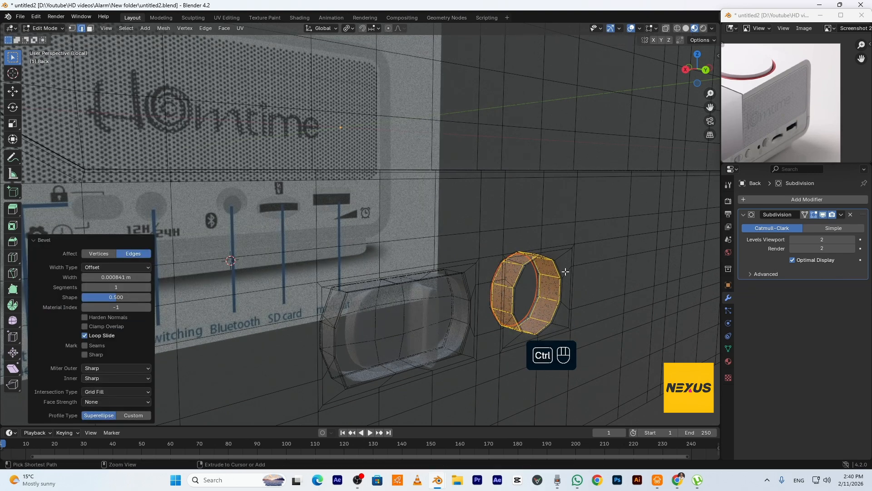
- Add a supporting edge loop around the round opening, slid close to its rim at factor about 0.80, and leave Edit Mode
key(ctrl+r)
click(565, 271)
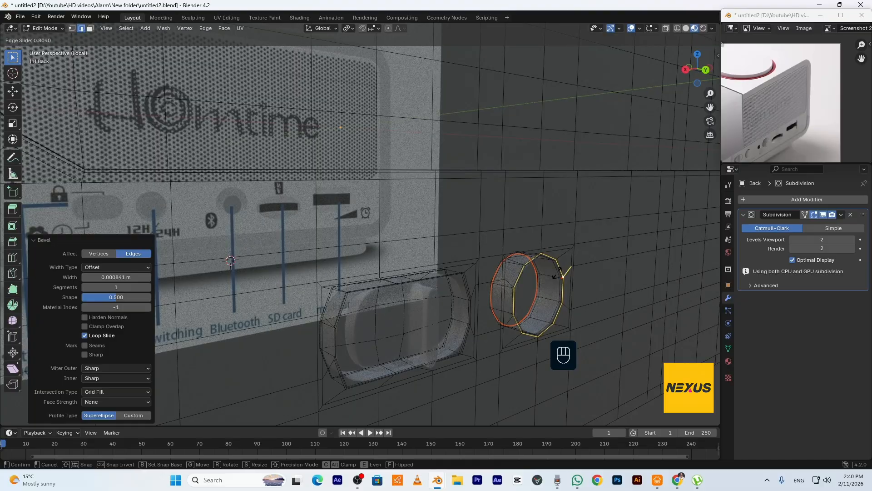
click(555, 275)
key(Tab)
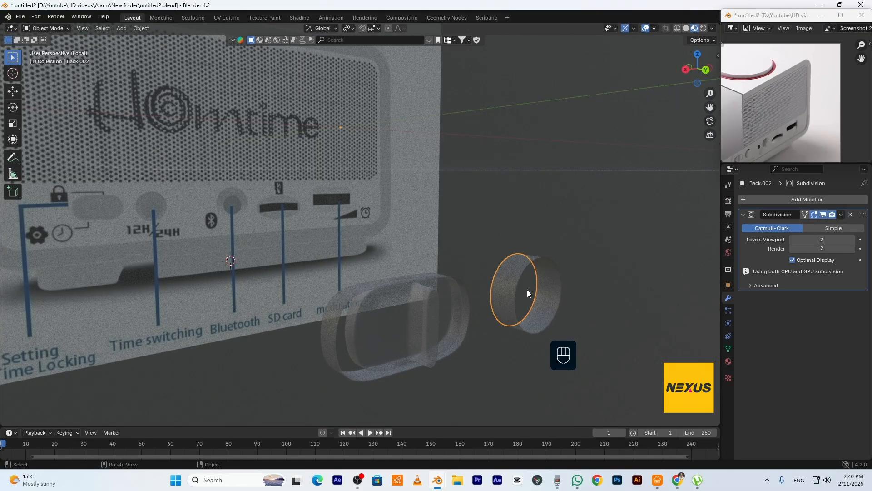
- Extrude all faces of the separated disc about 0.003442 m outward to form the button body
key(Tab)
key(a)
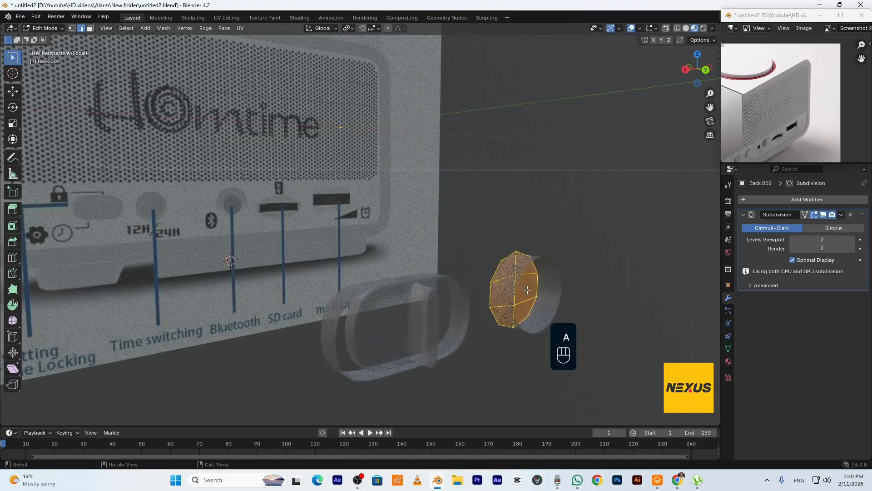
key(e)
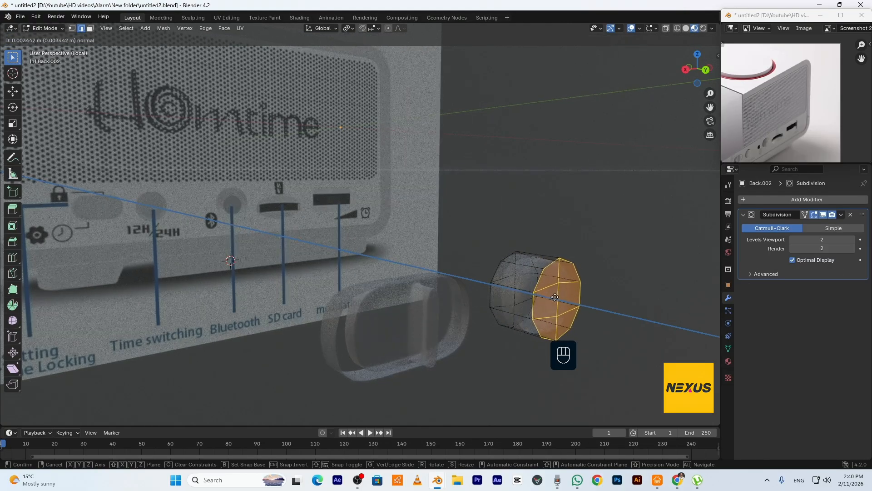
click(550, 291)
key(ctrl+e)
key(Escape)
- Add a centred edge loop around the button's side, bevel it to a width of about 0.00158 m and return to Object Mode
key(ctrl+r)
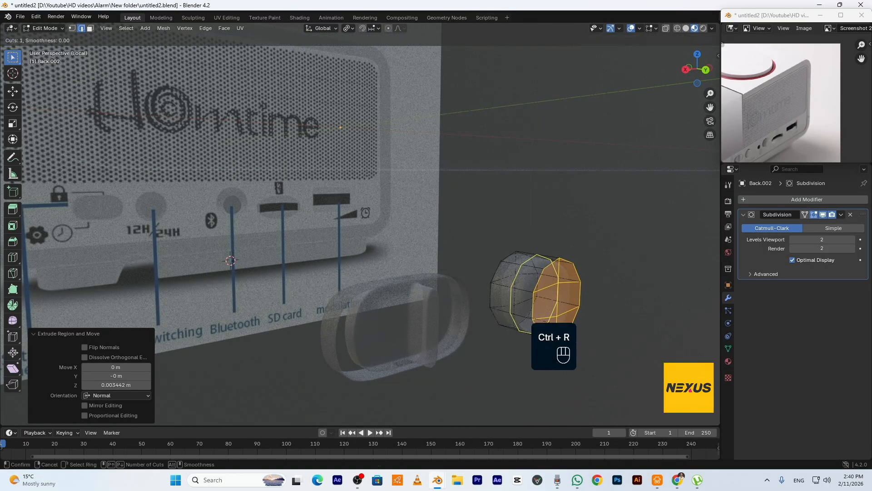
click(534, 271)
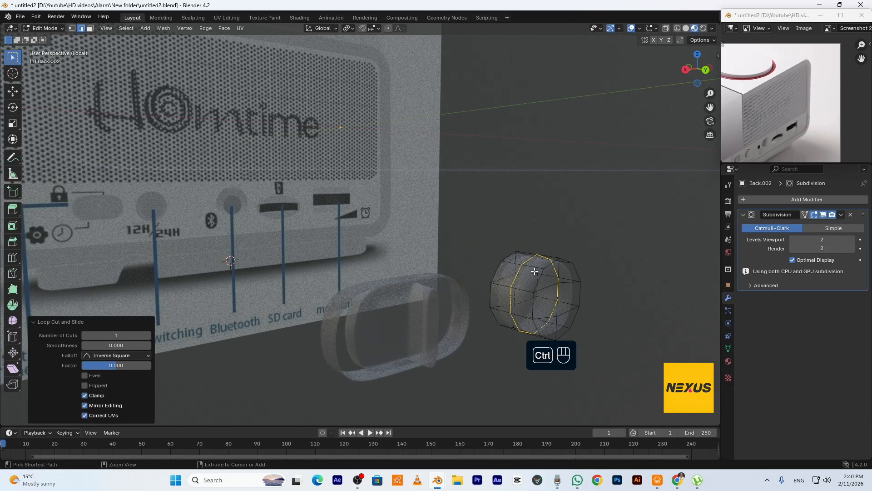
key(ctrl+b)
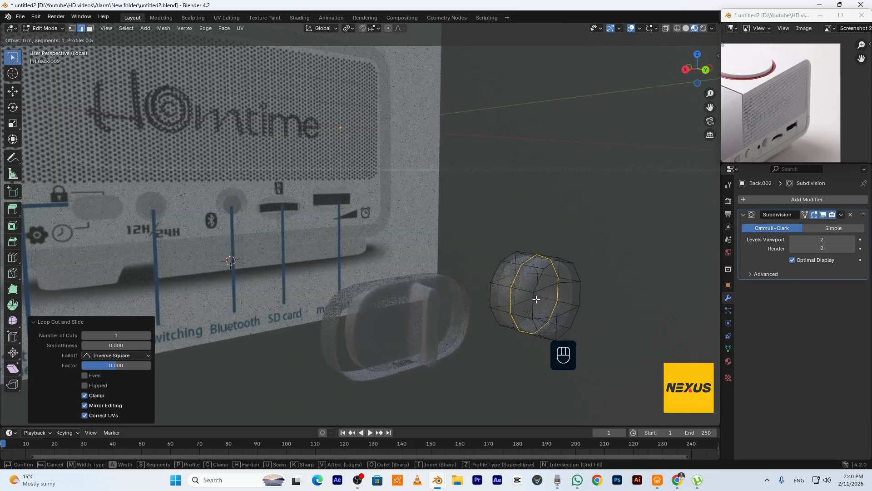
click(548, 341)
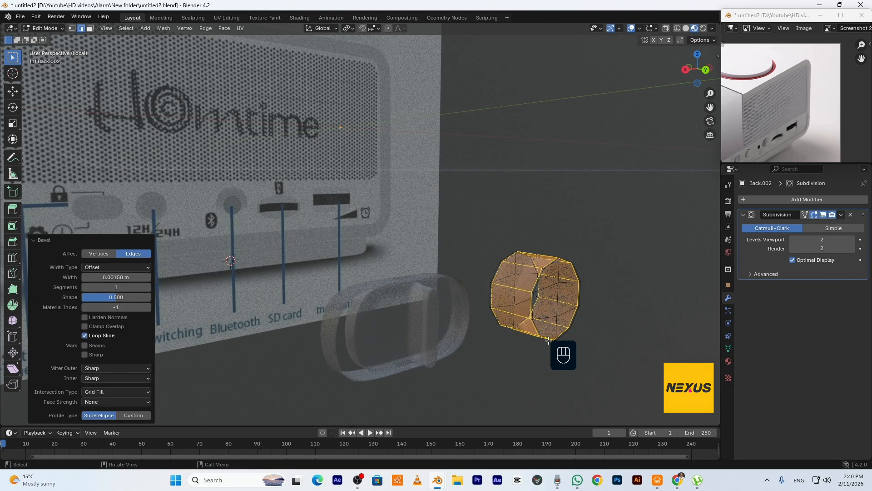
key(Tab)
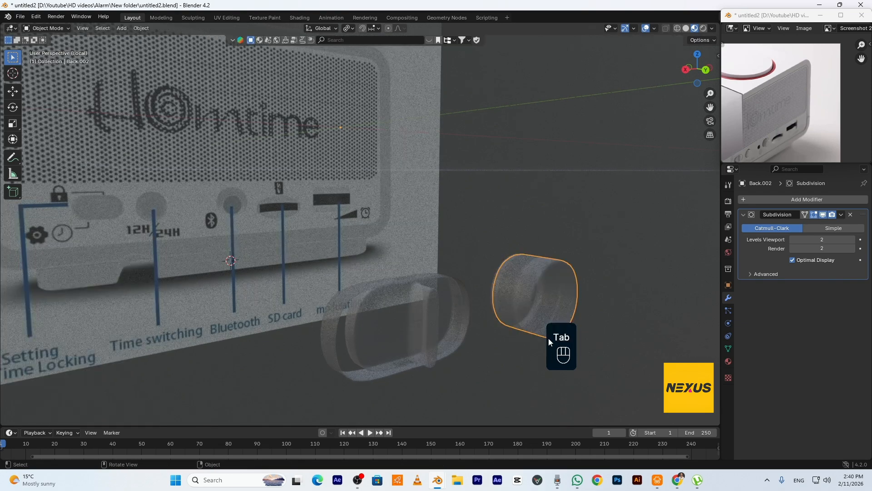
- Switch the viewport to solid shading and examine how the round button and slide switch sit in the back panel
click(685, 28)
scroll(591, 246, down, 3)
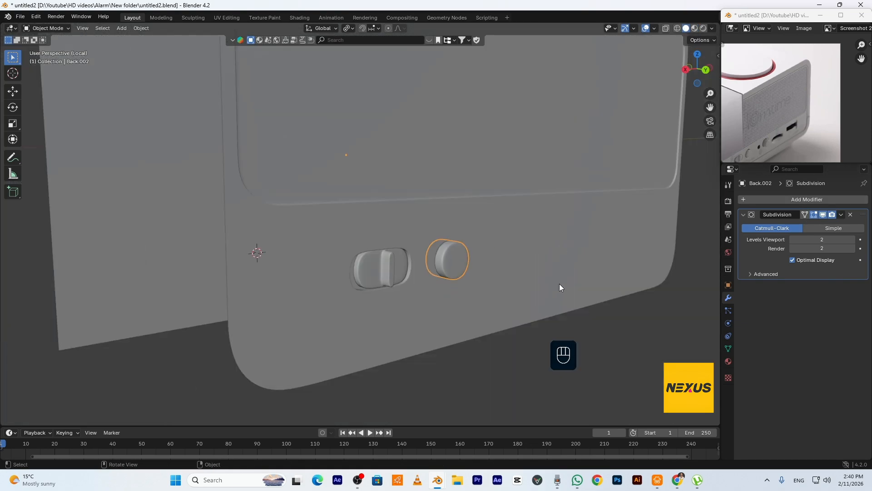
middle_drag(536, 369, 496, 363)
scroll(459, 304, up, 4)
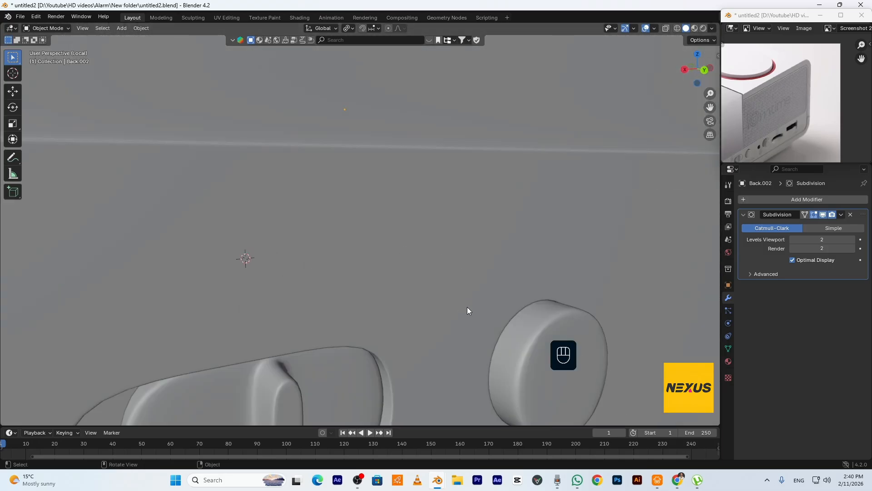
scroll(511, 339, down, 2)
click(448, 289)
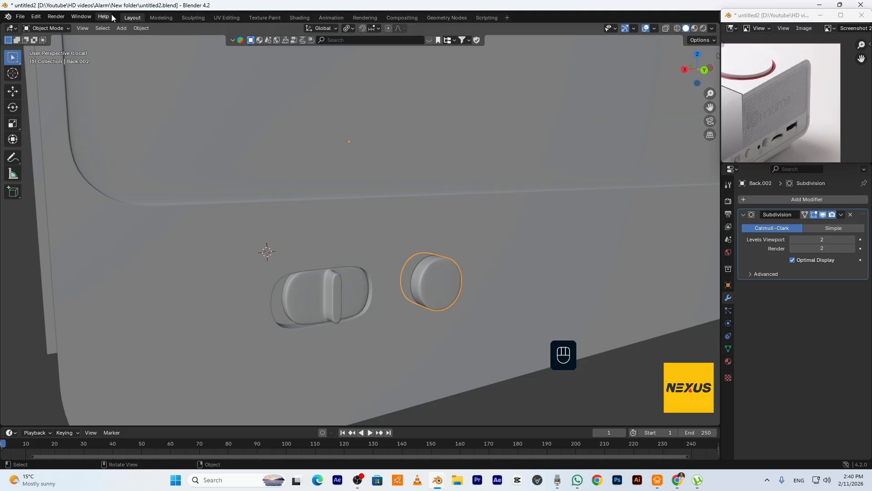
- Set the round button's origin to its geometry and scale it to about 0.96 on X and Z only
click(141, 28)
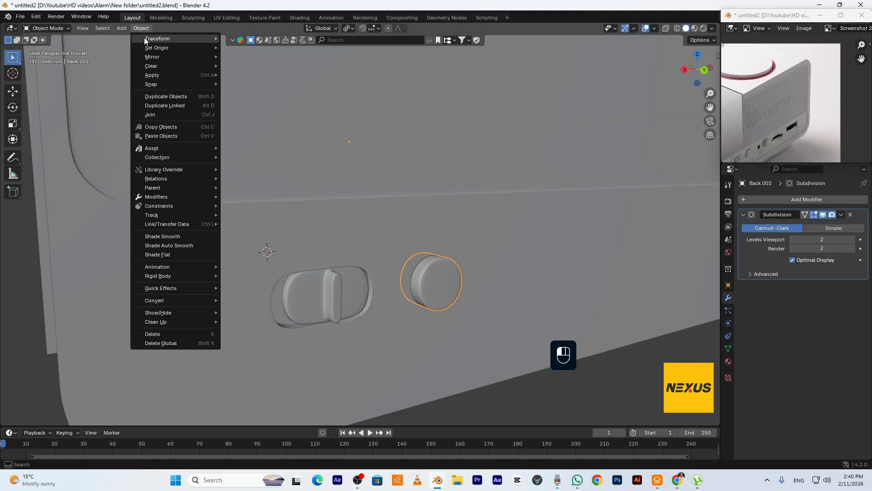
mouse_move(148, 48)
click(268, 56)
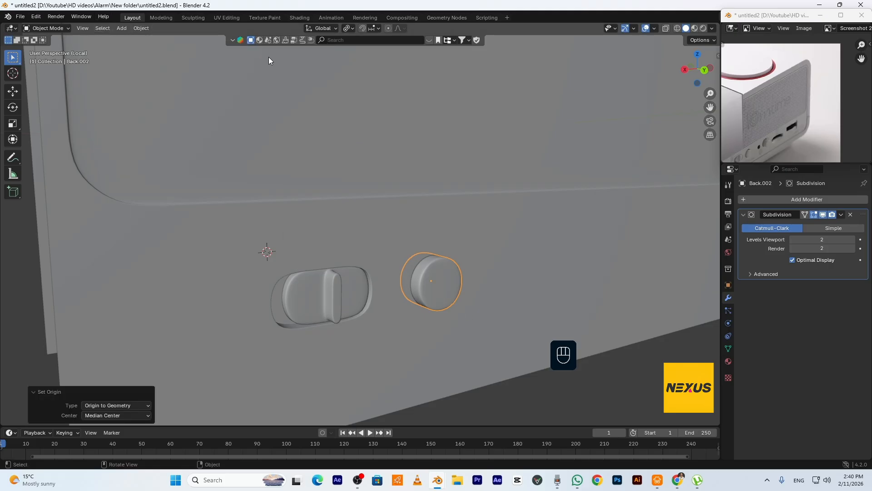
key(s)
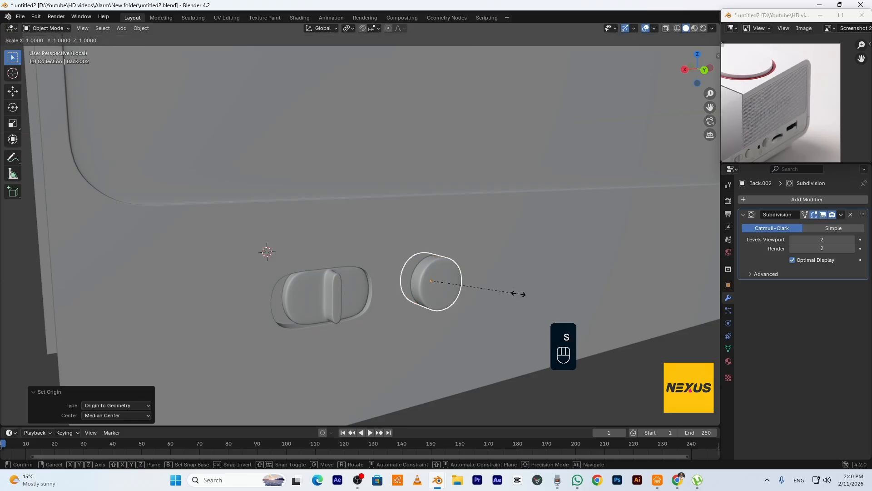
key(shift+y)
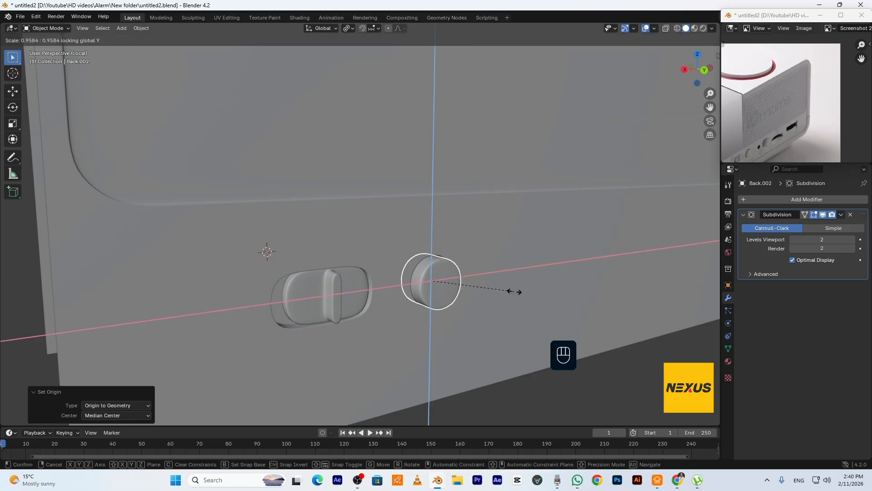
click(514, 292)
click(608, 395)
- Show the model in back view with material preview shading and open the back panel mesh in Edit Mode
scroll(592, 380, down, 5)
scroll(582, 371, up, 3)
middle_drag(582, 371, 545, 372)
middle_drag(351, 349, 370, 343)
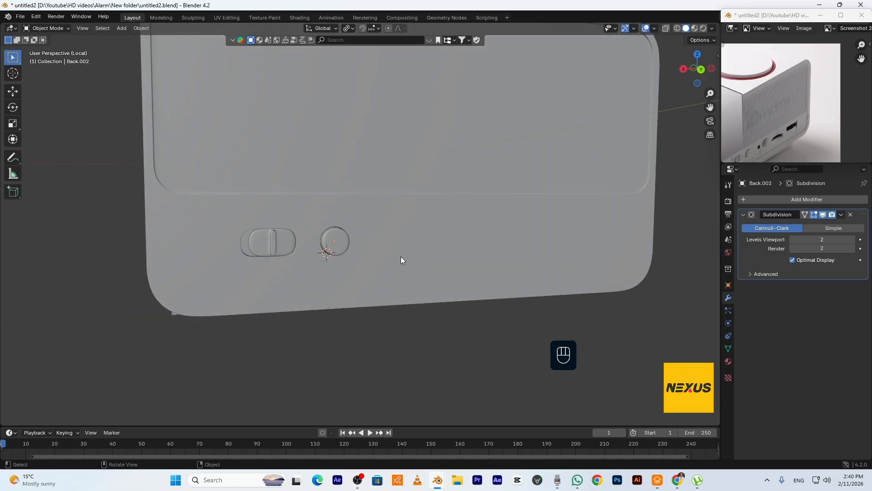
key(shift+KP_1)
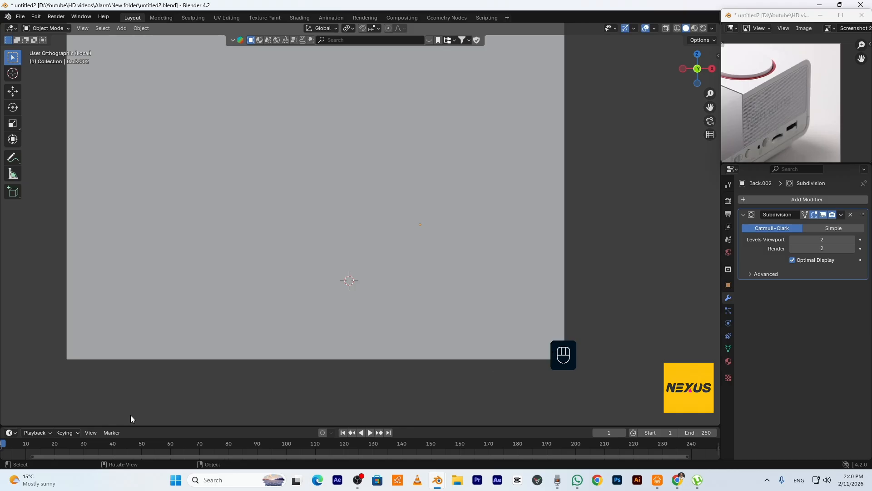
key(ctrl+KP_1)
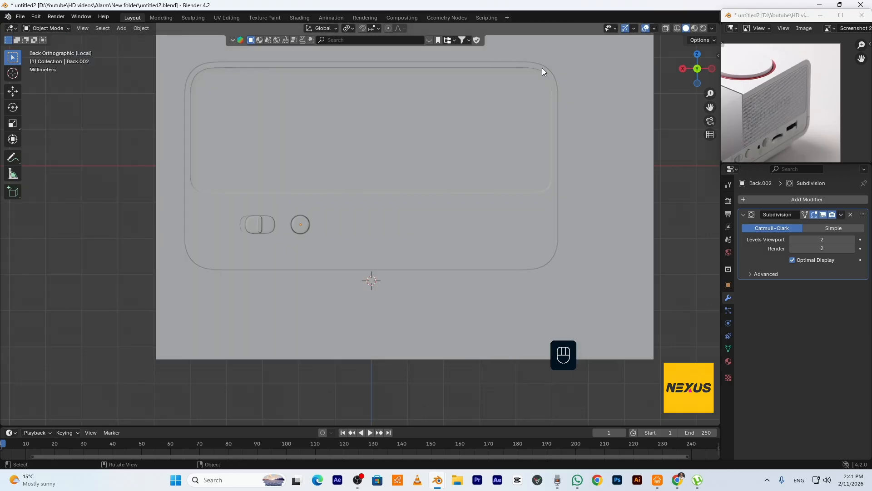
click(694, 28)
scroll(401, 171, up, 4)
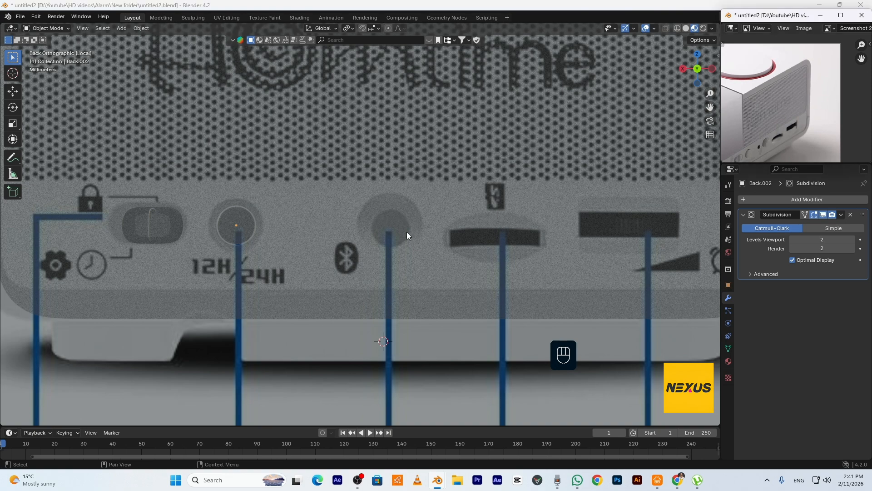
key(Tab)
key(Tab)
click(381, 222)
key(Tab)
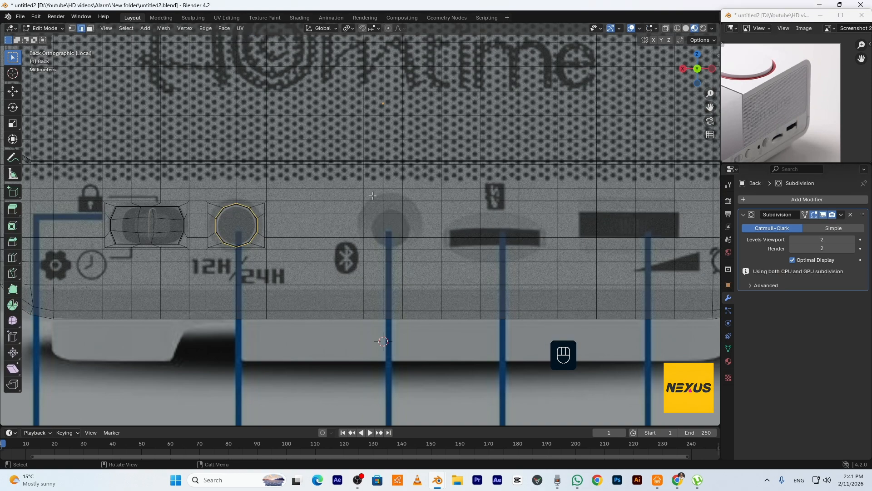
- Slide the vertical edge loop beside the Bluetooth button outward by a factor of about 0.55 and remove the panel's centre edge loop
alt+click(402, 276)
key(g)
key(g)
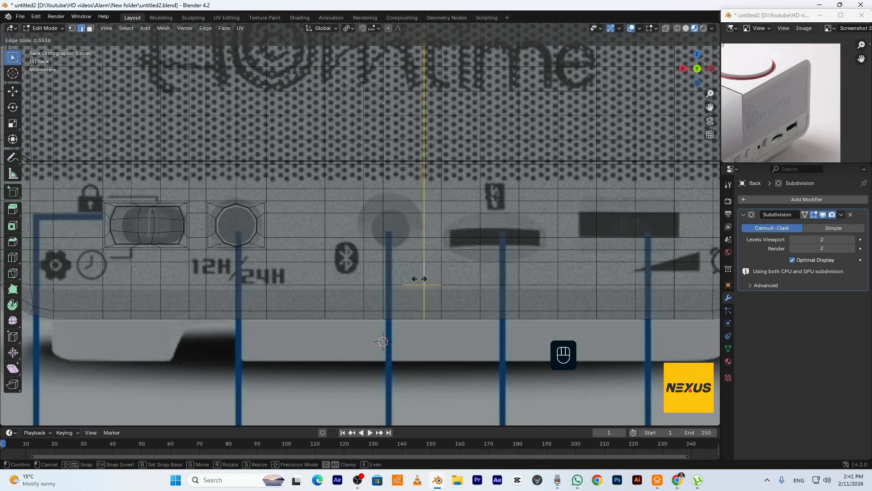
click(383, 275)
key(Delete)
click(384, 274)
- Slide the vertical edge loop on the Bluetooth symbol's side by a factor of -0.264 and add a new loop through the button's centre
alt+click(359, 232)
key(g)
key(g)
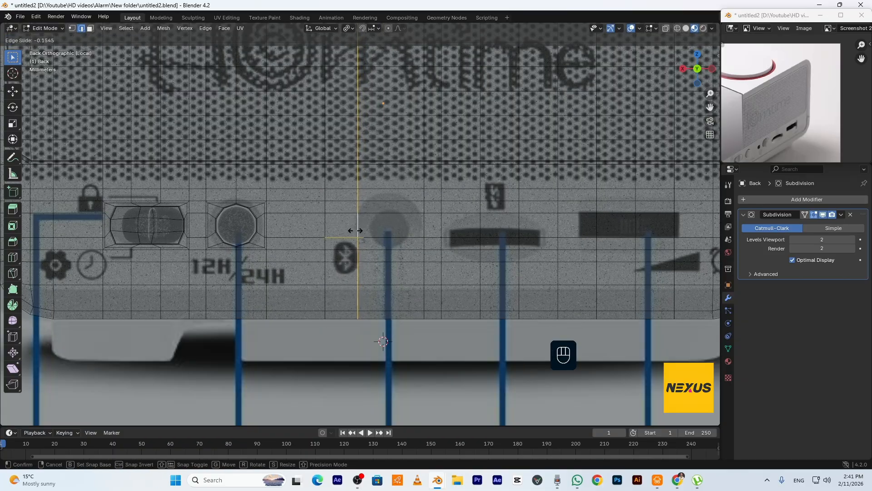
click(356, 230)
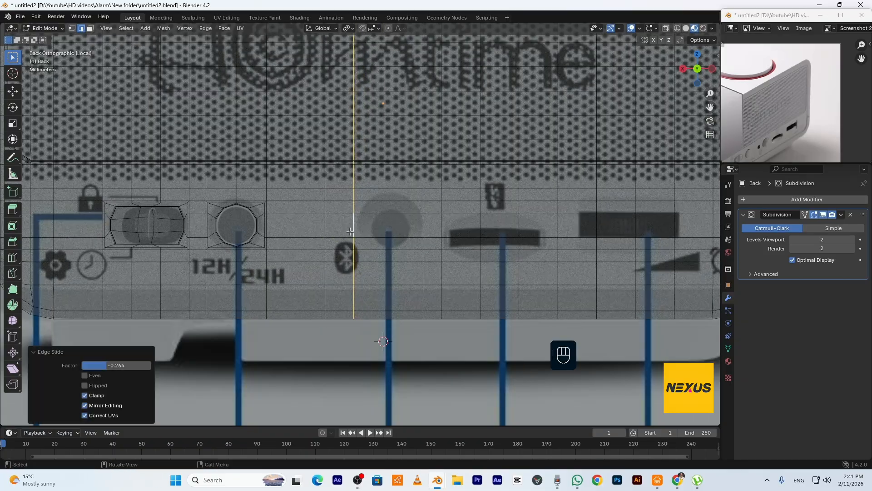
key(ctrl+r)
click(404, 275)
- Select the two-column, four-row block of faces covering the Bluetooth button and inset it slightly
key(3)
click(407, 196)
ctrl+shift+click(377, 246)
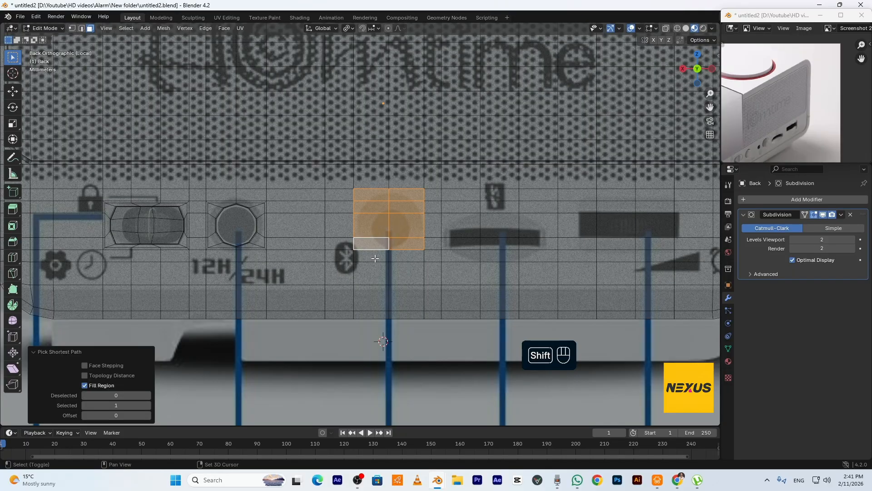
shift+click(375, 258)
shift+click(408, 257)
key(i)
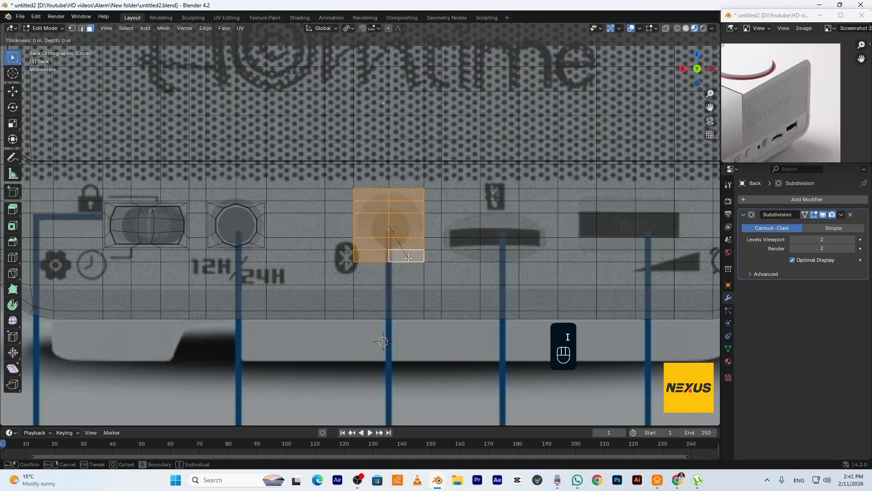
click(407, 255)
- Inset the Bluetooth button faces again, shape them into a regular circle with LoopTools Circle and scale it to 0.841
key(i)
right_click(407, 255)
right_click(394, 200)
mouse_move(393, 200)
click(436, 211)
key(s)
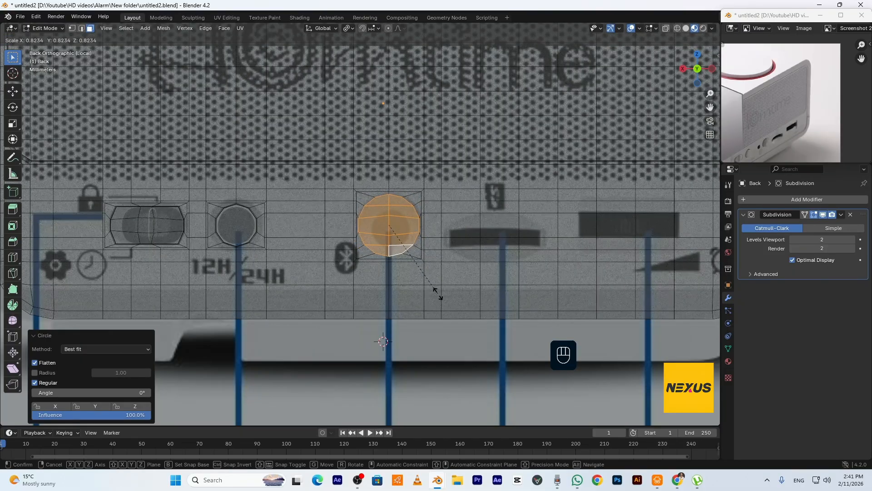
click(441, 293)
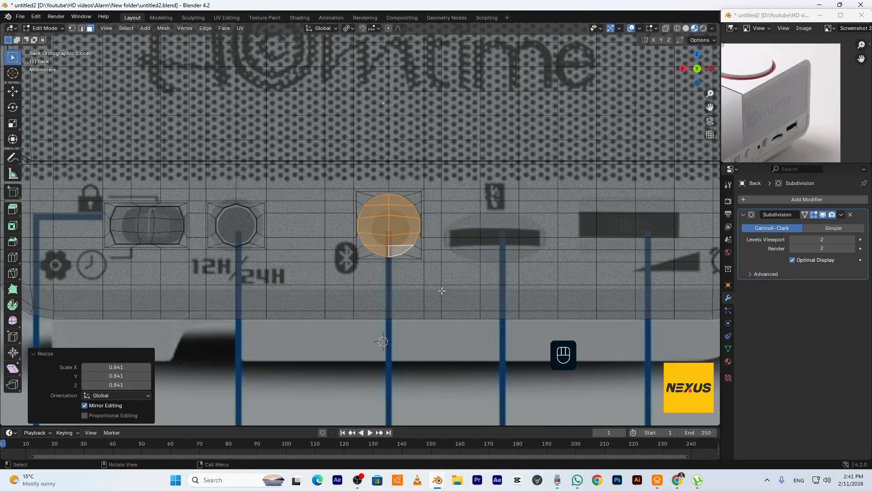
- Inset the Bluetooth button's circular faces by 0.001058 m and move them -0.000643 m along Y
key(i)
click(454, 288)
middle_drag(453, 288, 456, 286)
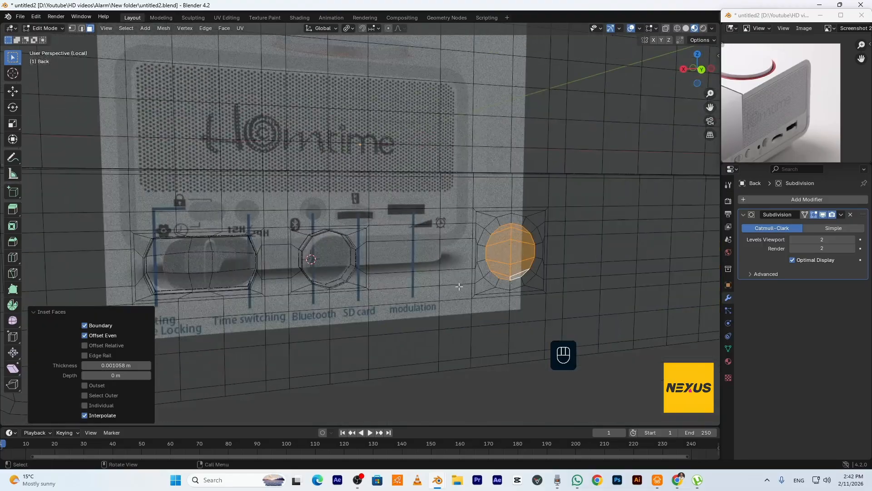
key(g)
key(y)
click(459, 287)
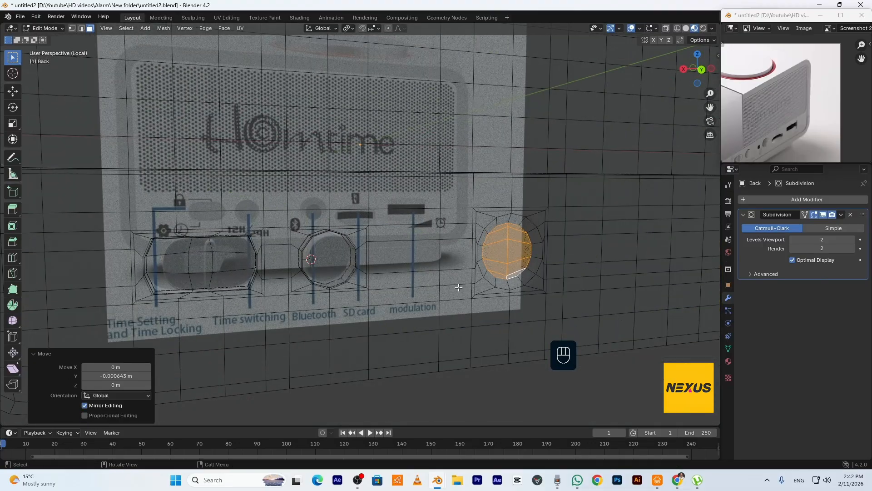
- Extrude the selected round face at the Bluetooth button inward and separate its end cap from the back panel
key(e)
click(444, 184)
scroll(444, 184, up, 3)
shift+middle_drag(531, 248, 449, 248)
- Add a centred loop cut along the Bluetooth recess wall and bevel it with one segment towards both ends
key(ctrl+r)
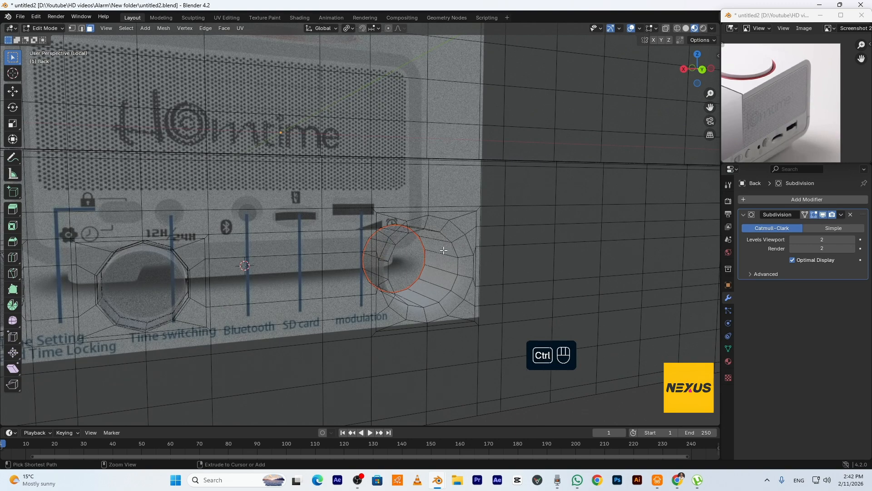
click(443, 249)
right_click(443, 249)
key(ctrl+b)
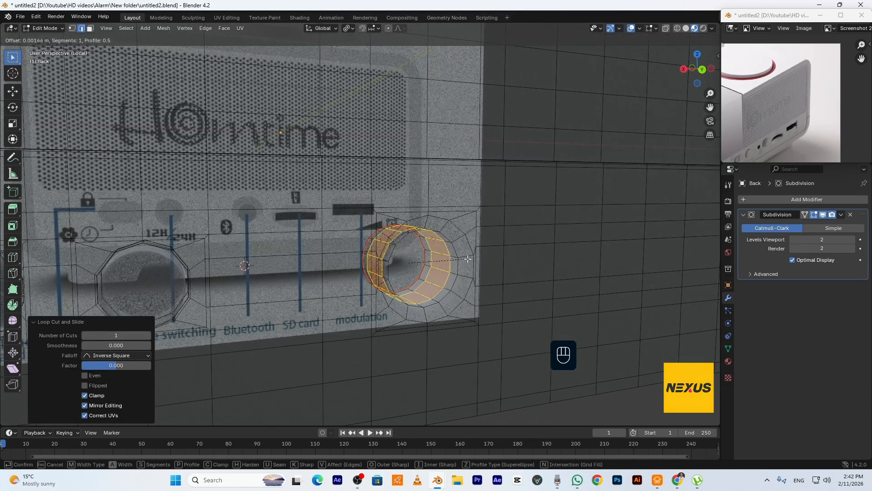
click(477, 261)
- Add a centred edge loop on the sloped rim of the Bluetooth recess and move it -0.000218 m along Y
key(ctrl+r)
click(458, 238)
right_click(458, 239)
key(g)
key(y)
click(462, 220)
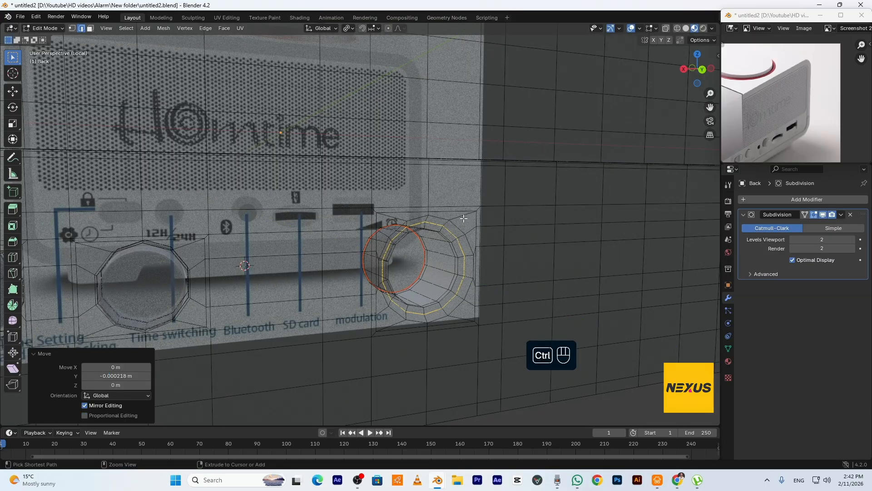
- Add a supporting edge loop around the outside of the Bluetooth recess, slide it towards the rim, and leave mesh editing
key(ctrl+r)
click(462, 219)
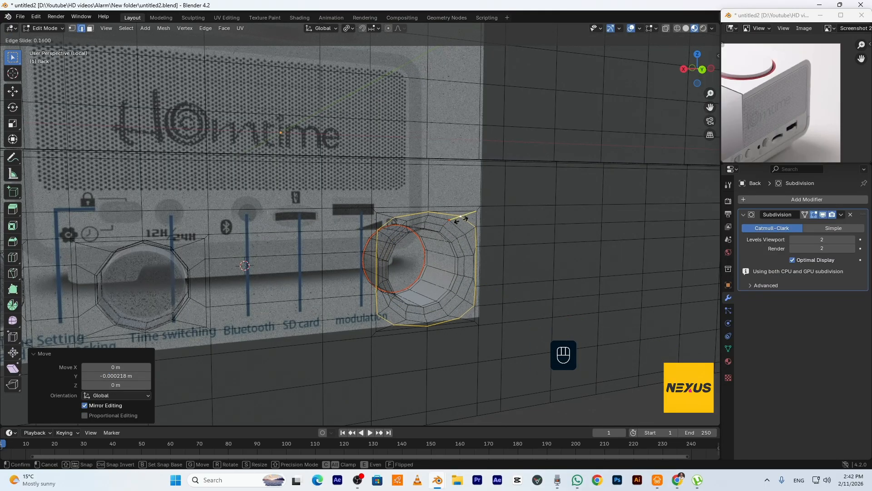
click(449, 242)
key(Tab)
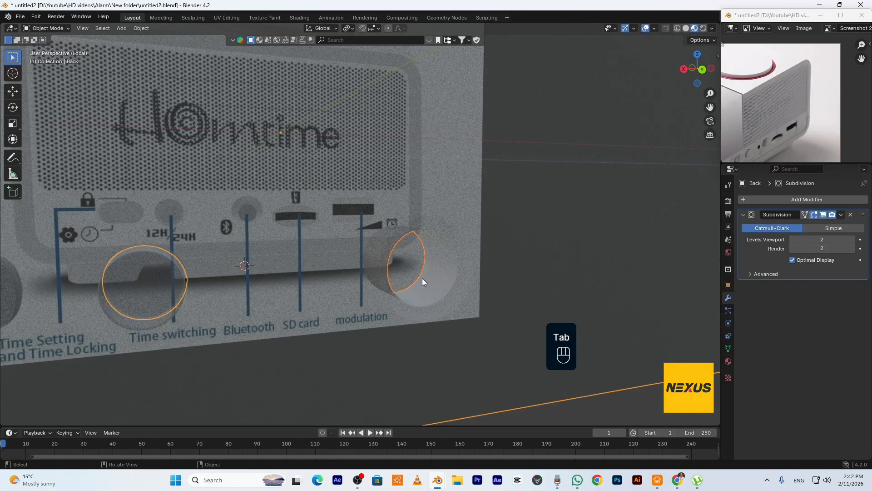
- Extrude all faces of the separated round cap outward to form the Bluetooth button's body
click(414, 260)
key(Tab)
key(a)
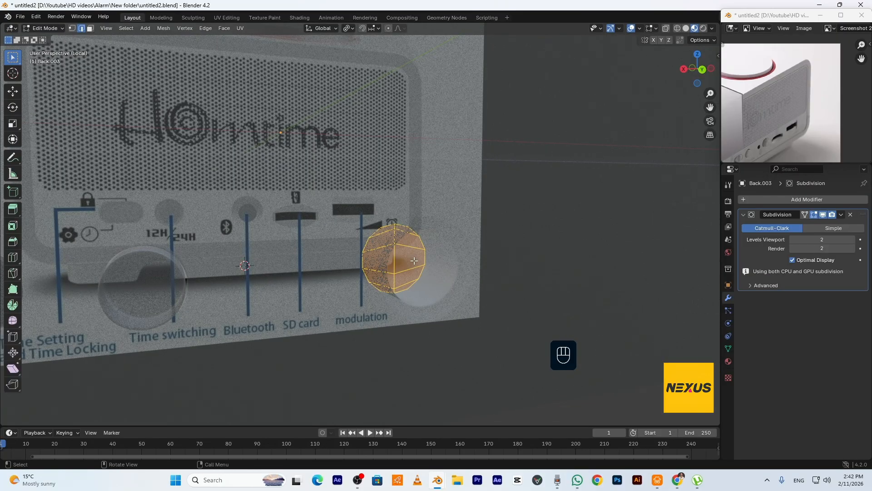
key(e)
click(407, 243)
- Add a centred loop cut around the Bluetooth button's side and bevel it 0.00413 m with one segment
key(ctrl+r)
click(406, 242)
right_click(409, 245)
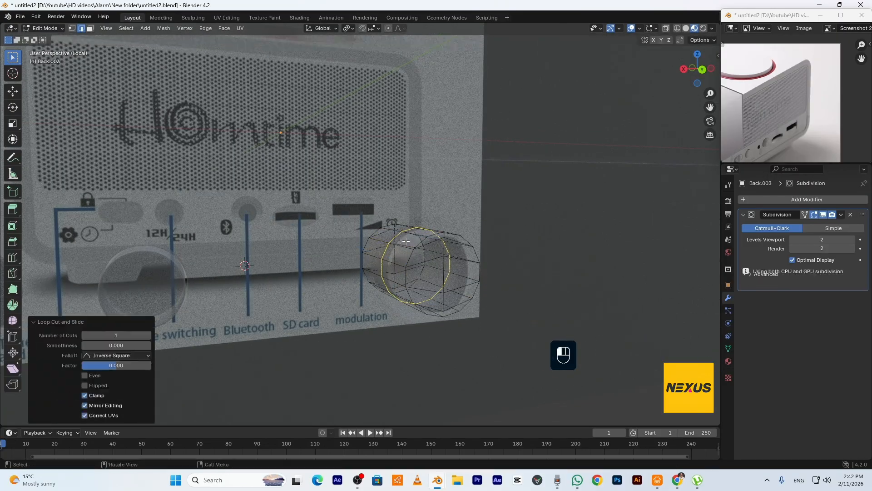
key(ctrl+b)
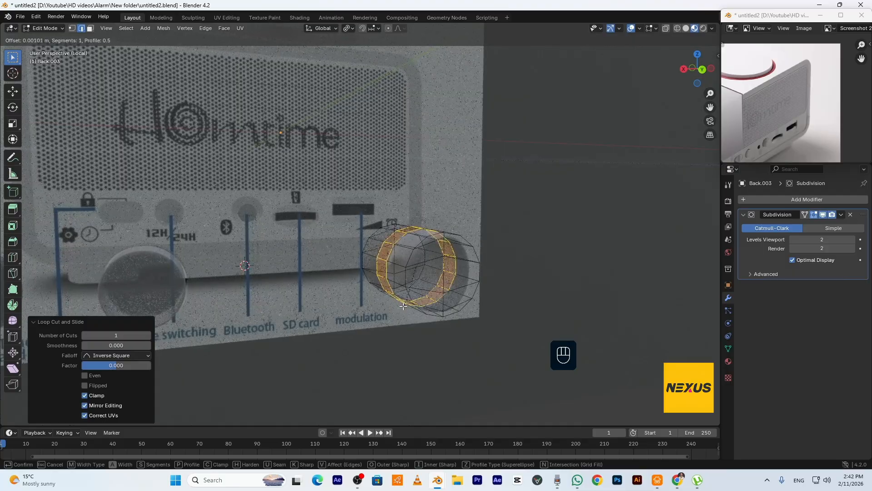
click(386, 338)
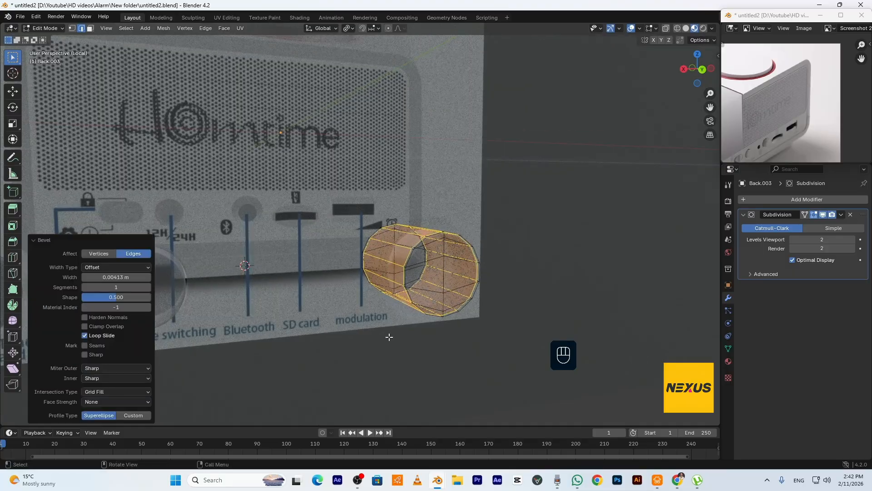
- Return to Object Mode and show the finished back-panel buttons in solid shading
key(Tab)
click(686, 28)
scroll(455, 252, down, 4)
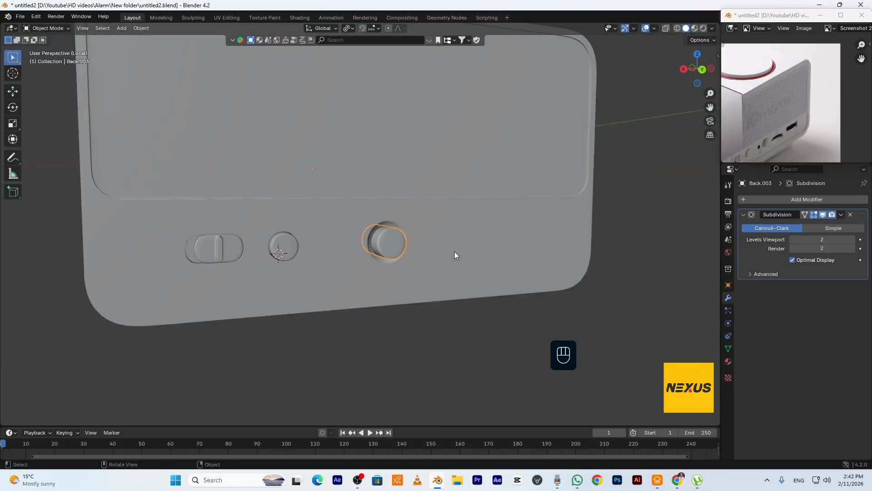
mouse_move(457, 345)
middle_down()
mouse_move(419, 348)
mouse_move(445, 348)
middle_up()
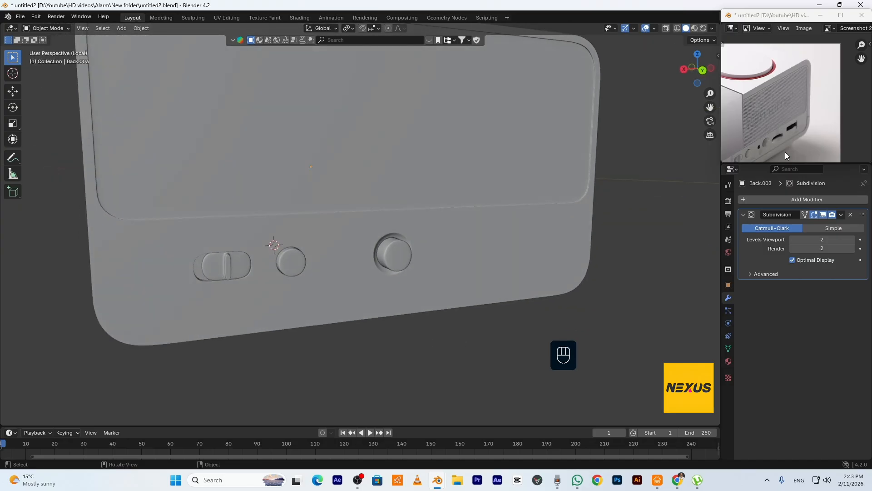
- In back view, slide the back panel's vertical edge loop between the two round buttons by a factor of 0.089
click(274, 284)
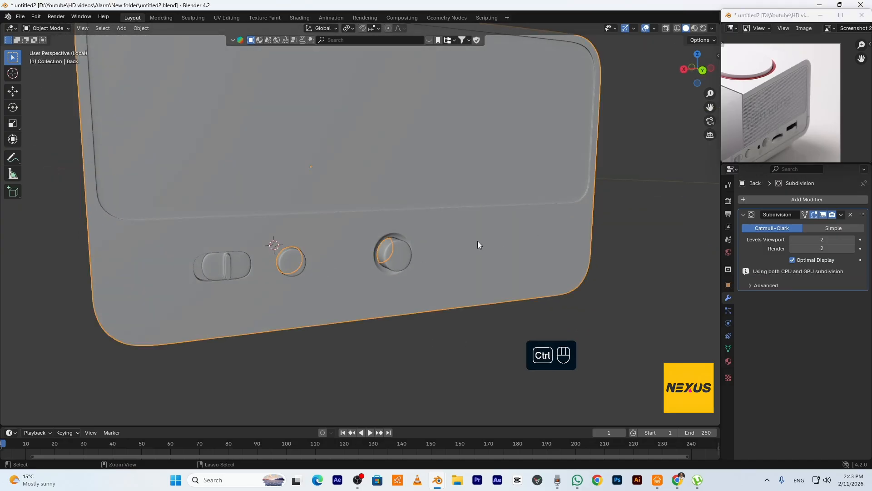
key(ctrl+KP_1)
scroll(348, 222, up, 3)
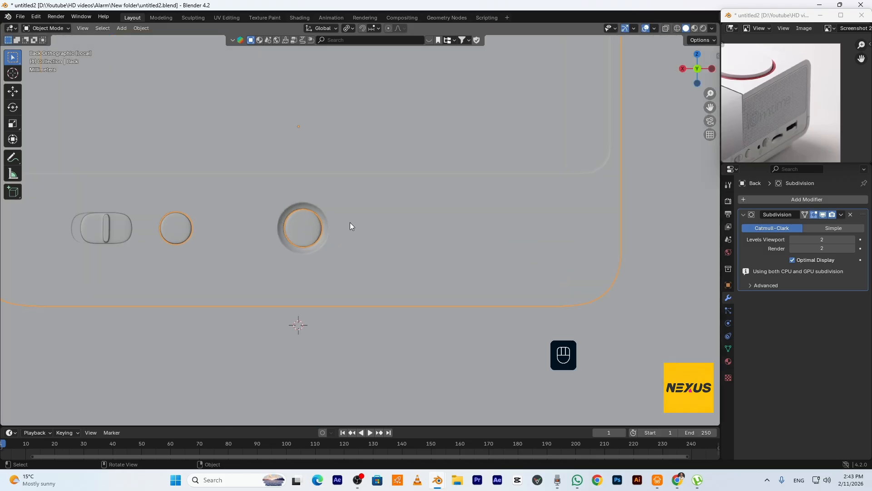
key(Tab)
shift+middle_drag(345, 221, 434, 219)
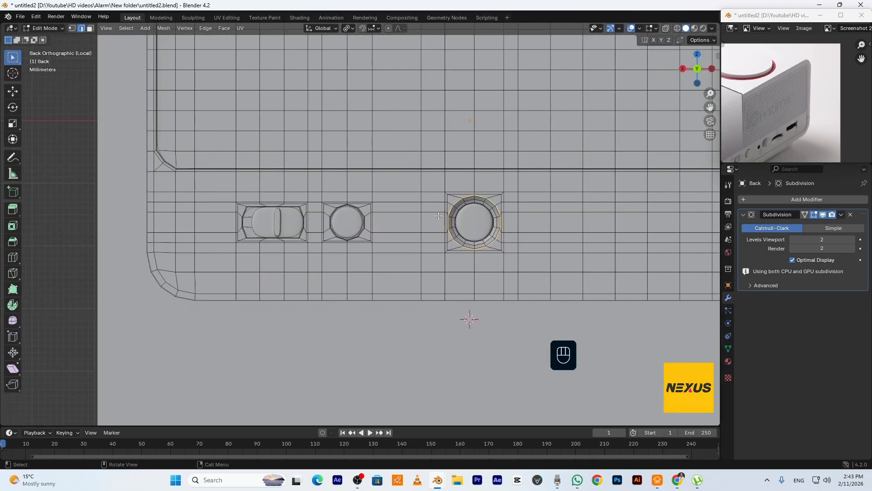
alt+click(421, 284)
key(g)
key(g)
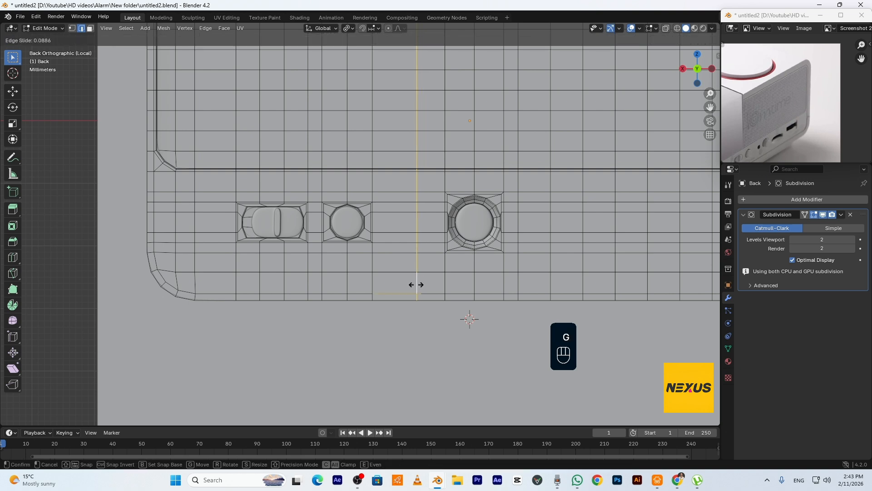
click(417, 285)
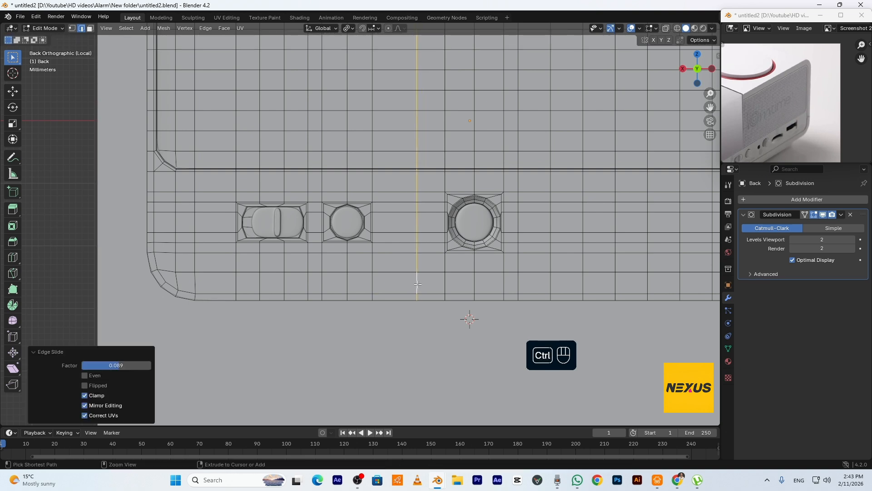
- Bevel the vertical edge loop between the round buttons to a width of 0.00205 m with 2 segments
key(ctrl+b)
scroll(433, 300, down, 2)
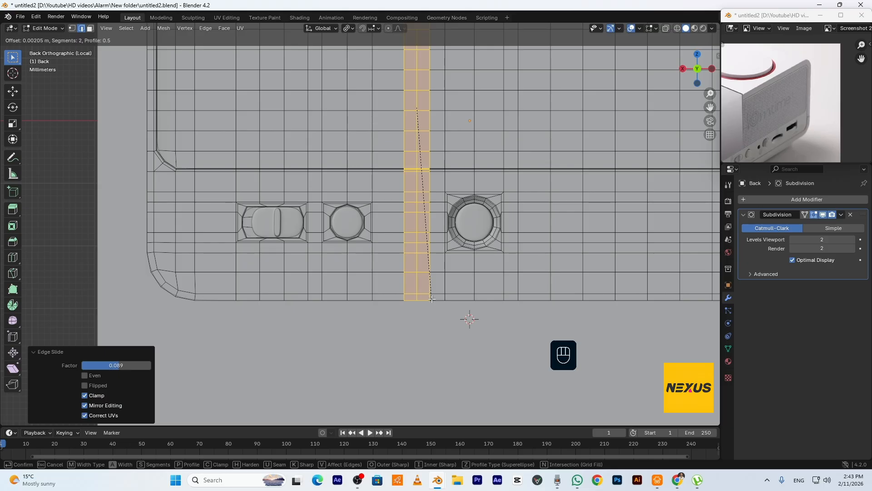
click(432, 299)
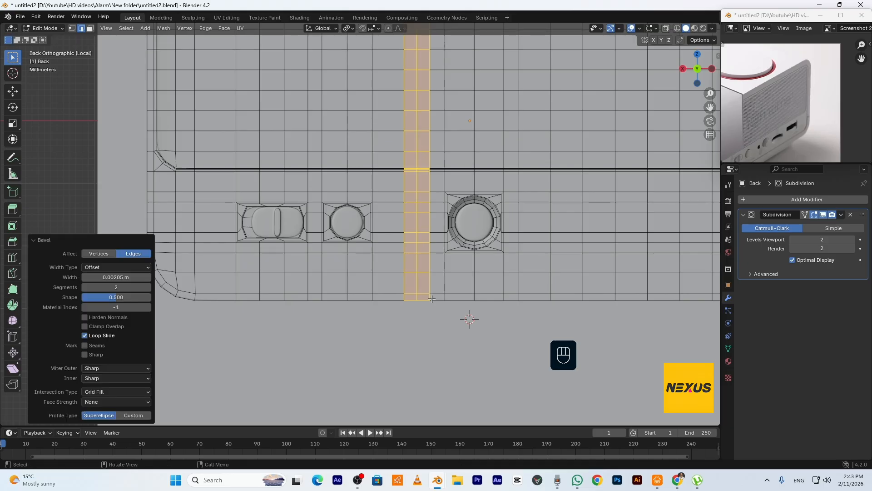
- Select the two-column block of faces between the round buttons and inset it twice
key(alt+a)
key(3)
click(424, 207)
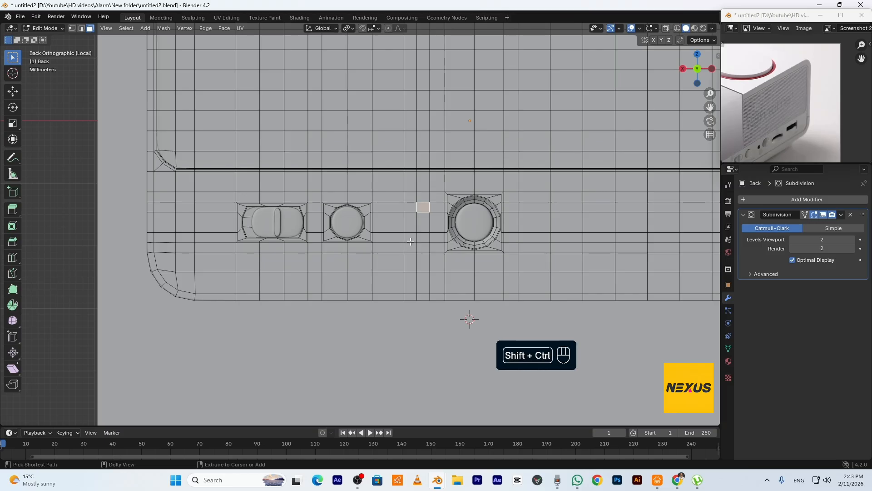
ctrl+shift+click(410, 238)
key(i)
click(448, 279)
scroll(443, 271, up, 1)
key(i)
click(442, 269)
- Reshape the inner inset faces between the round buttons into a regular circle using LoopTools Circle
right_click(423, 221)
mouse_move(436, 221)
click(474, 229)
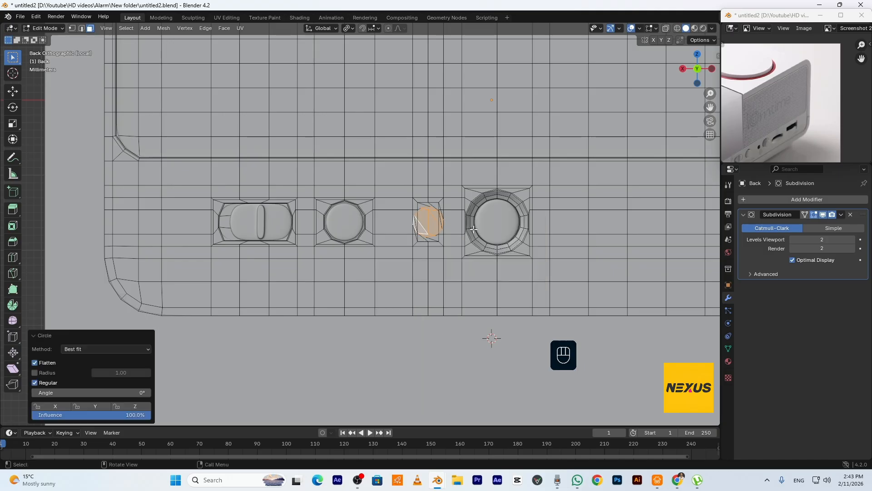
- Scale the small circle between the buttons to 0.544 and rotate it 52.4° about the Y axis
scroll(459, 250, up, 2)
key(s)
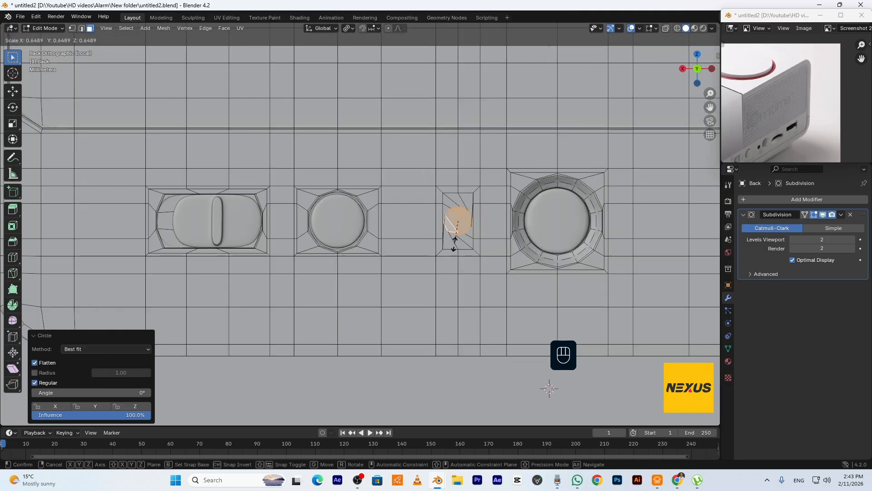
click(455, 240)
key(r)
key(y)
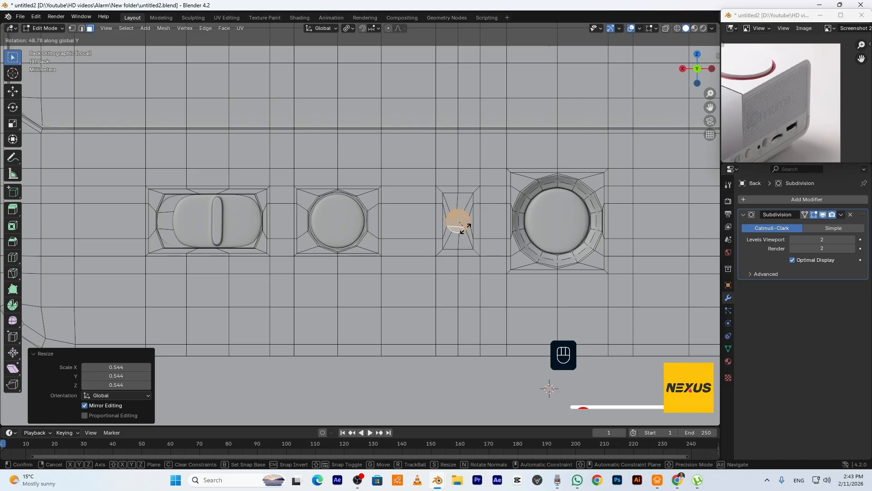
click(461, 227)
- Extrude the small circle -0.000983 m into the back panel and delete its end faces
middle_drag(461, 227, 477, 242)
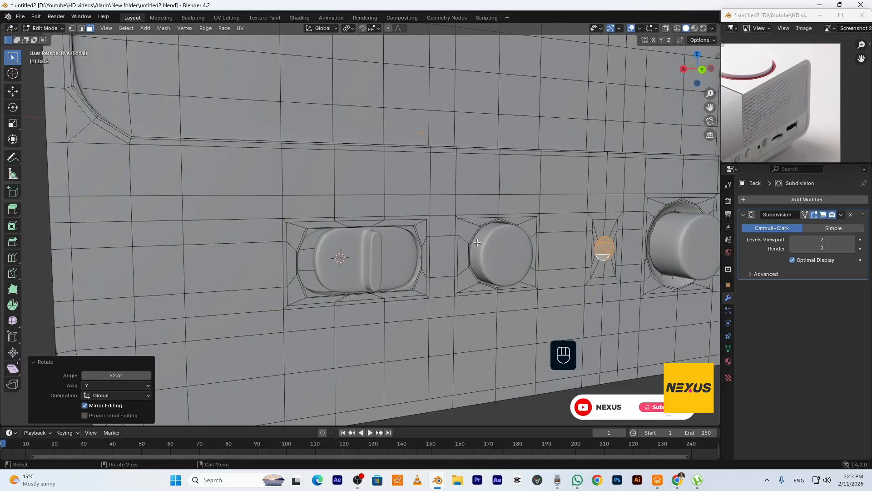
key(e)
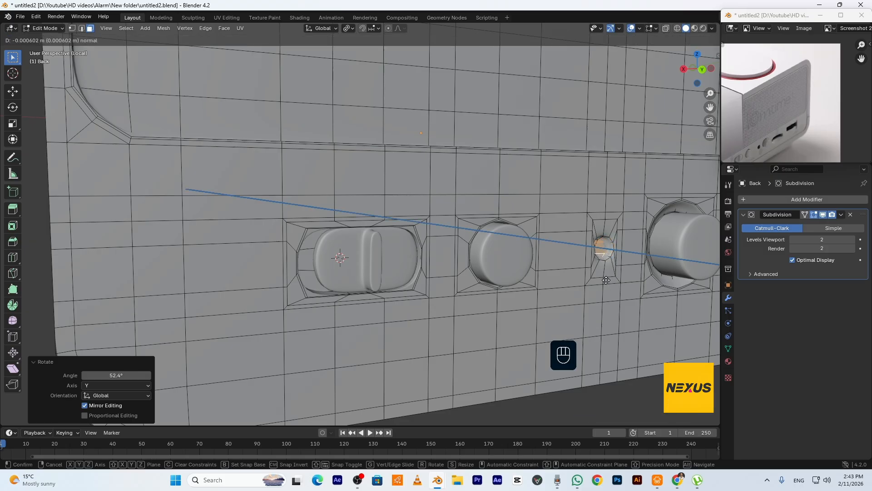
click(607, 277)
key(x)
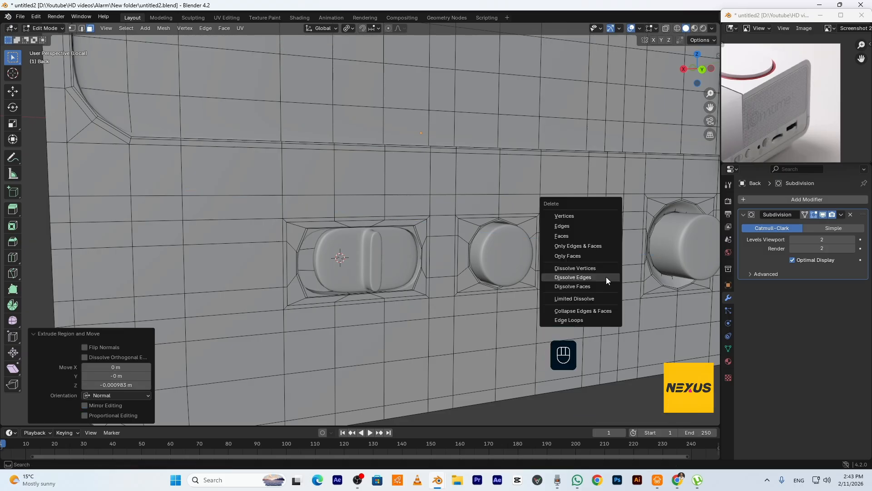
click(584, 236)
- Add a loop cut inside the small hole's wall and bevel it 0.000375 m with 2 segments
scroll(580, 263, up, 5)
scroll(580, 264, down, 4)
shift+middle_drag(580, 264, 564, 254)
key(ctrl+r)
click(564, 253)
key(ctrl+b)
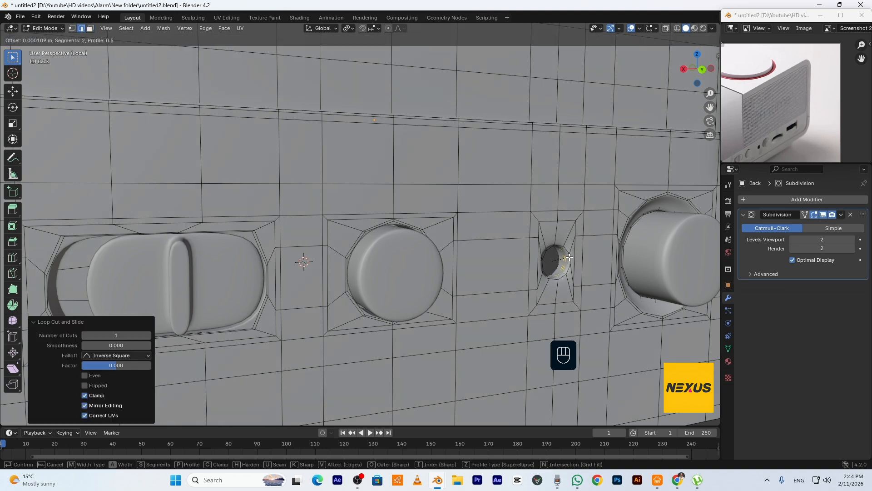
click(574, 259)
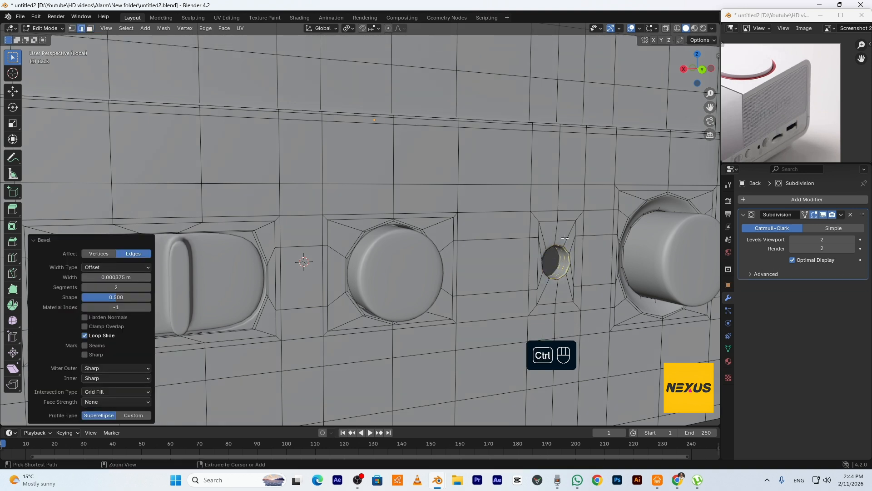
- Add an evenly spaced edge loop around the small hole, slide it close to the rim, and leave mesh editing
key(ctrl+r)
click(564, 238)
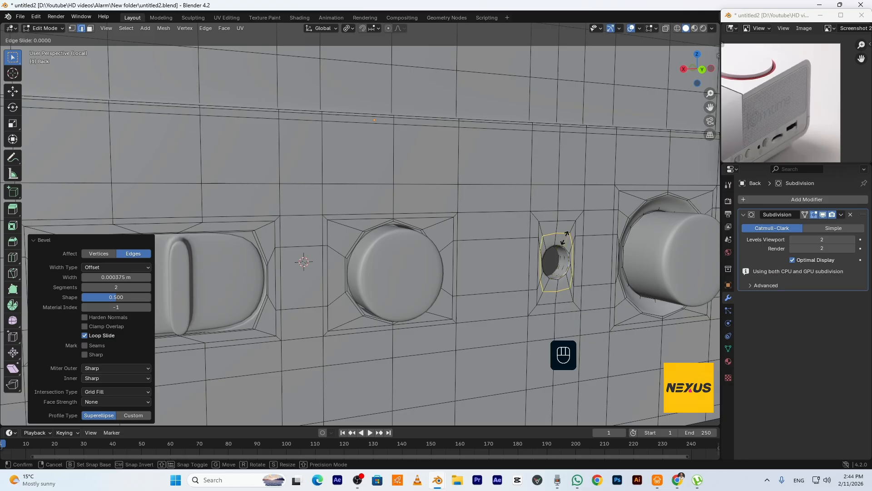
key(e)
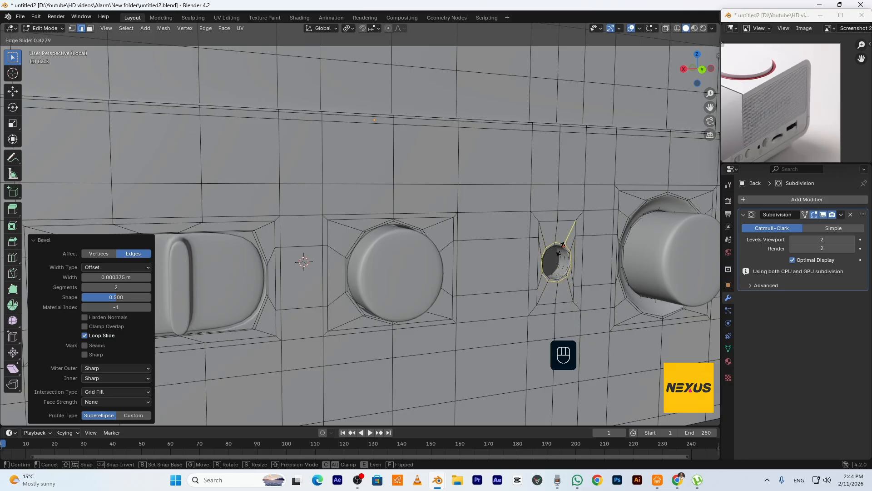
click(563, 246)
key(Tab)
- Show the whole back panel in straight back view with Material Preview shading over the reference image
scroll(586, 282, down, 5)
middle_drag(591, 316, 186, 275)
key(ctrl+KP_1)
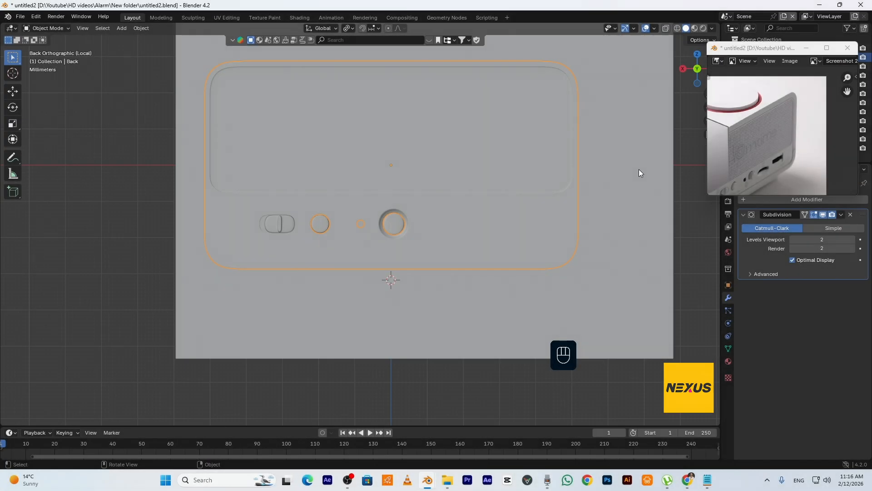
click(695, 28)
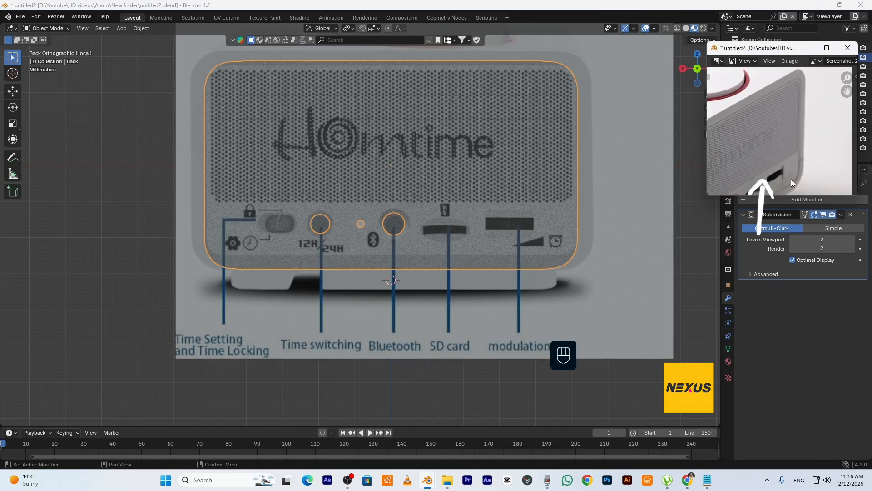
- Add one centred vertical loop cut through the middle of the SD card slot area on the back panel
scroll(792, 179, up, 3)
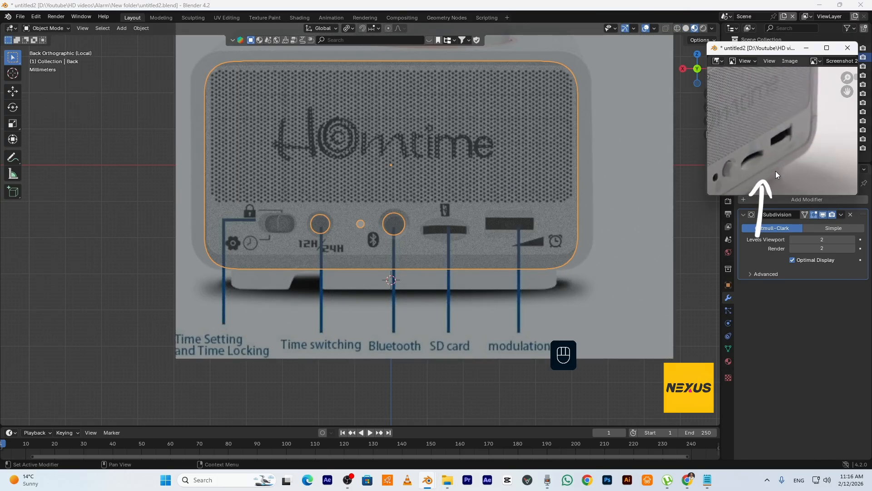
scroll(776, 159, up, 2)
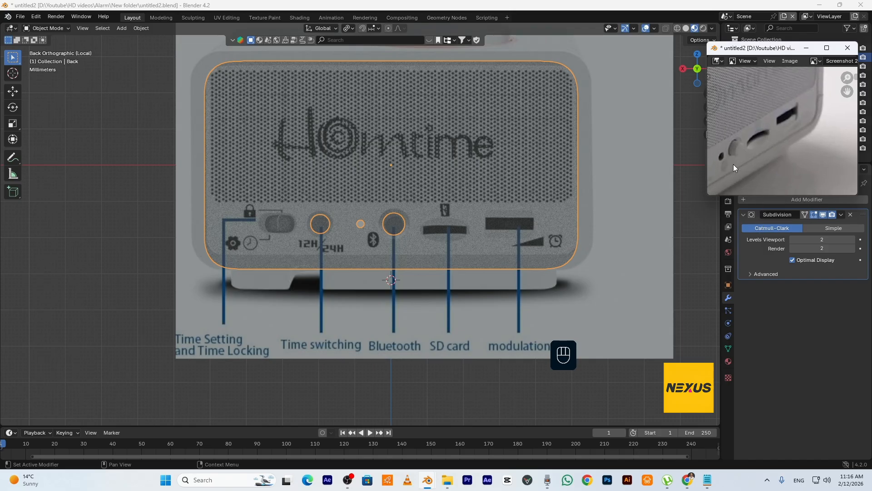
key(Tab)
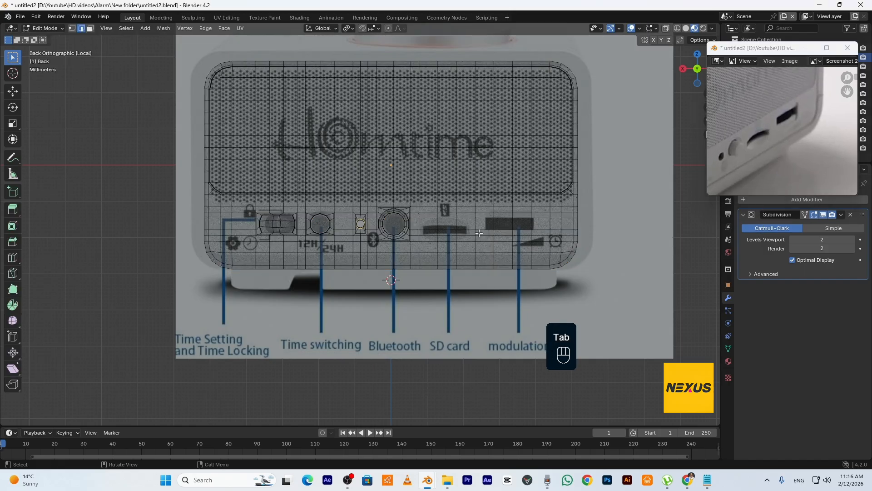
scroll(478, 268, up, 2)
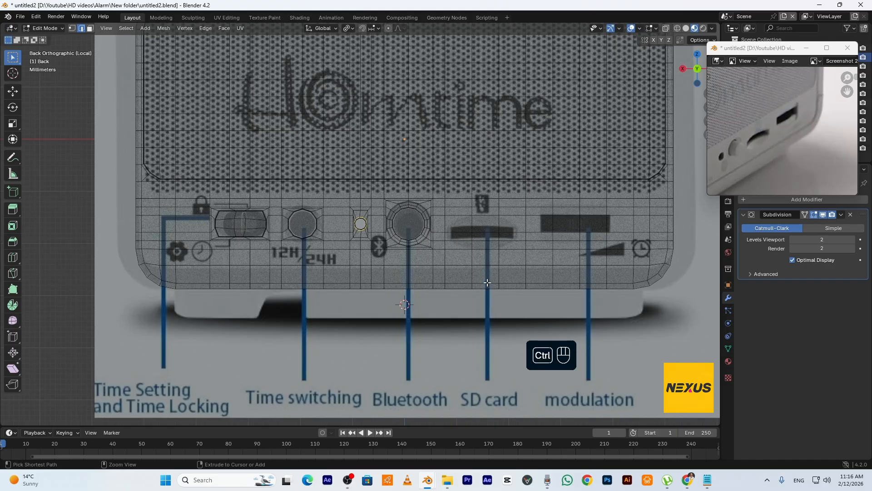
key(ctrl+r)
click(486, 291)
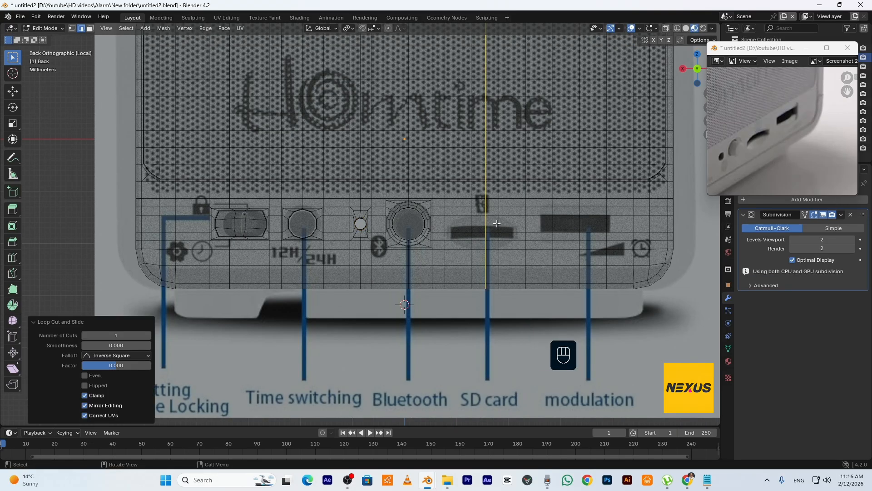
- Select the rectangular block of faces surrounding the SD card slot in the reference image
key(3)
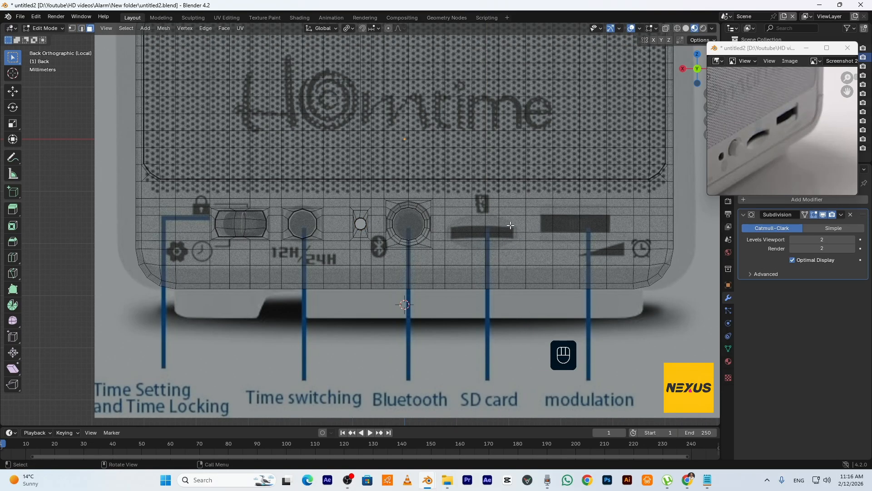
click(511, 227)
ctrl+shift+click(459, 257)
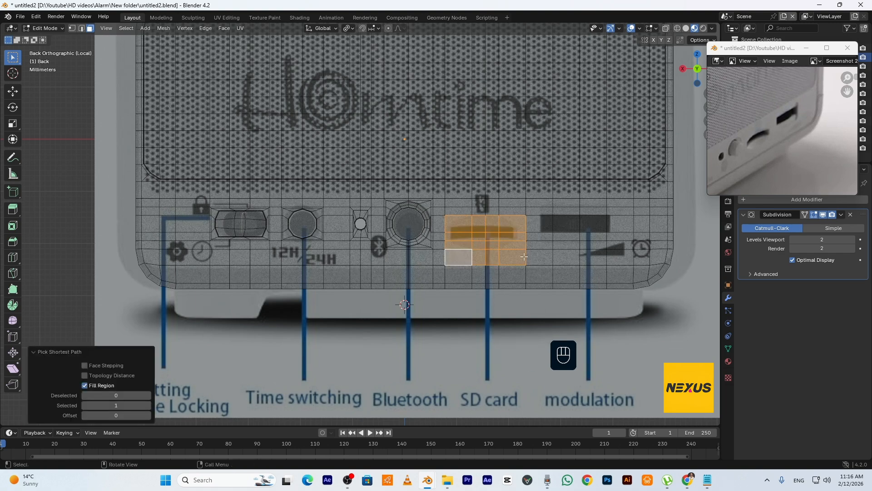
key(i)
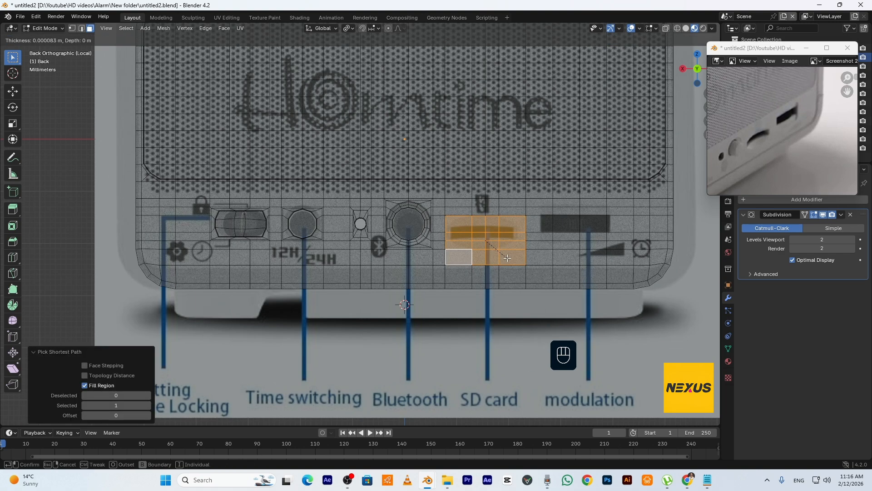
click(507, 258)
key(i)
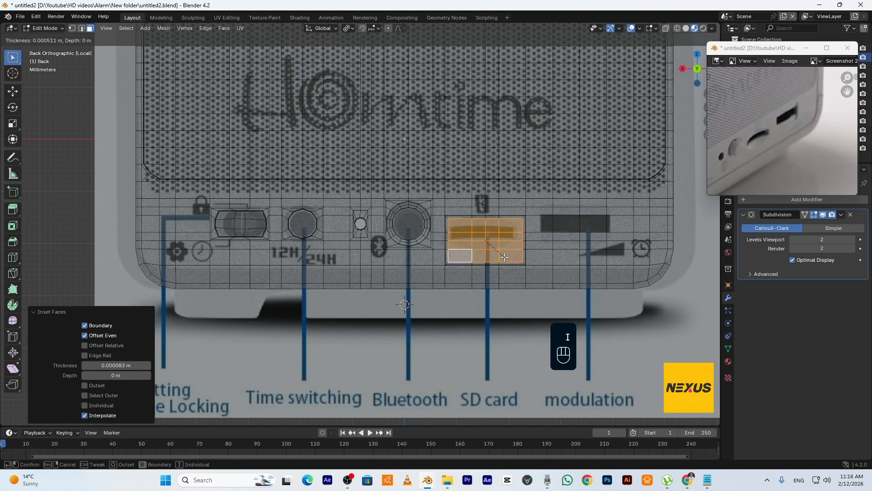
click(505, 256)
key(ctrl+z)
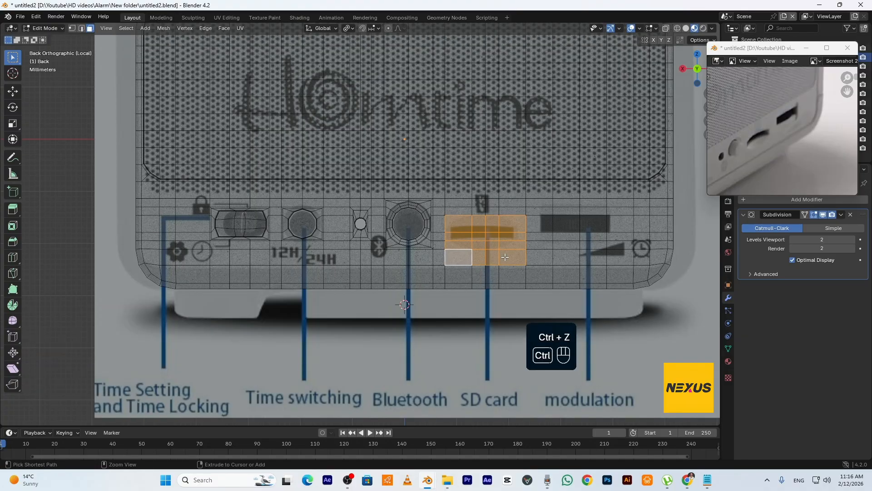
- Inset the selected SD card slot faces twice, by 0.000318 m and 0.000311 m
key(i)
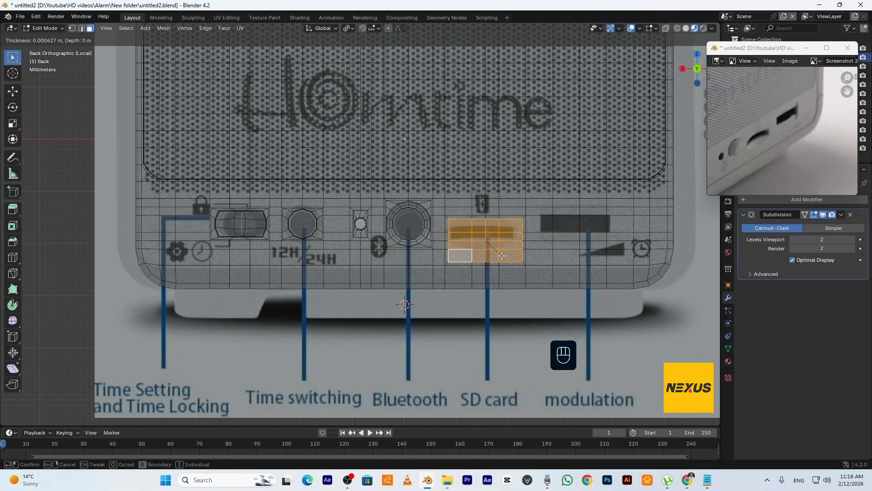
click(503, 257)
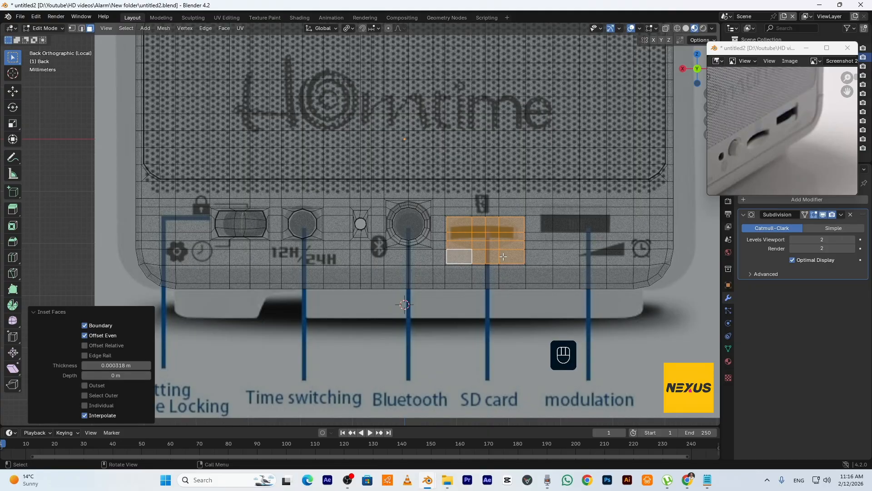
key(i)
click(502, 256)
- Turn the inset faces into a circle with LoopTools and scale it to about 0.64 along Z to form an oval
right_click(494, 235)
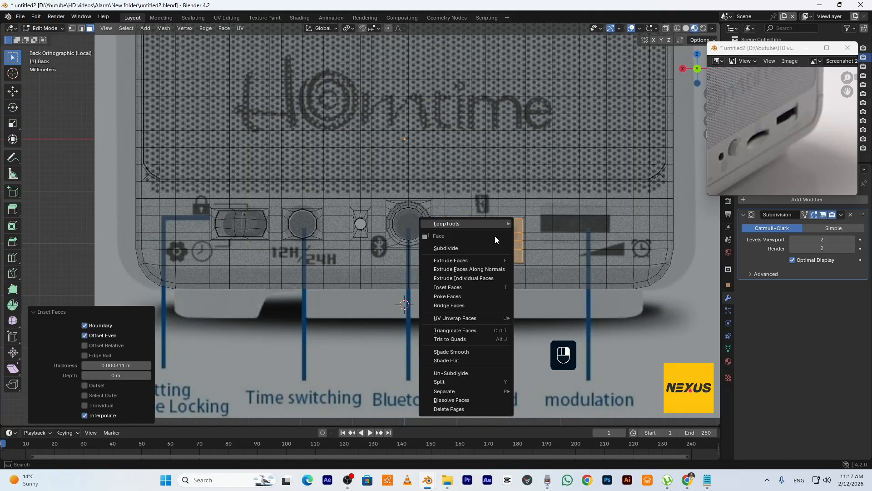
mouse_move(495, 226)
click(547, 235)
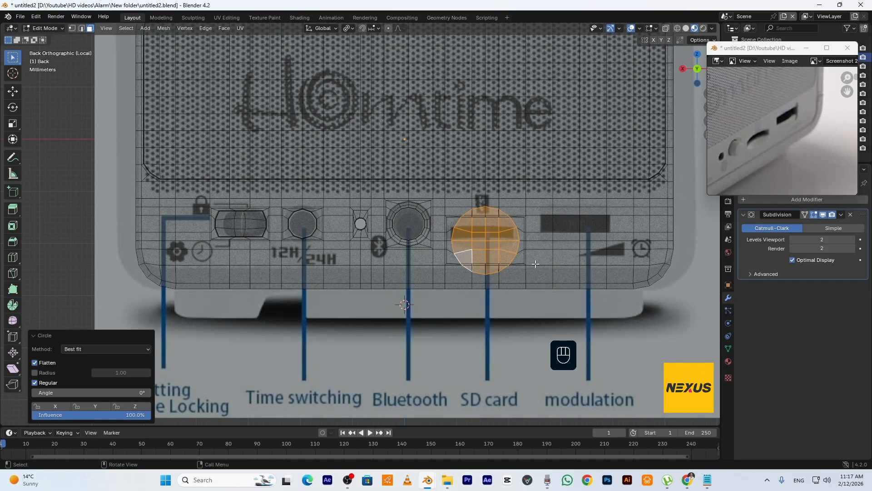
key(s)
key(z)
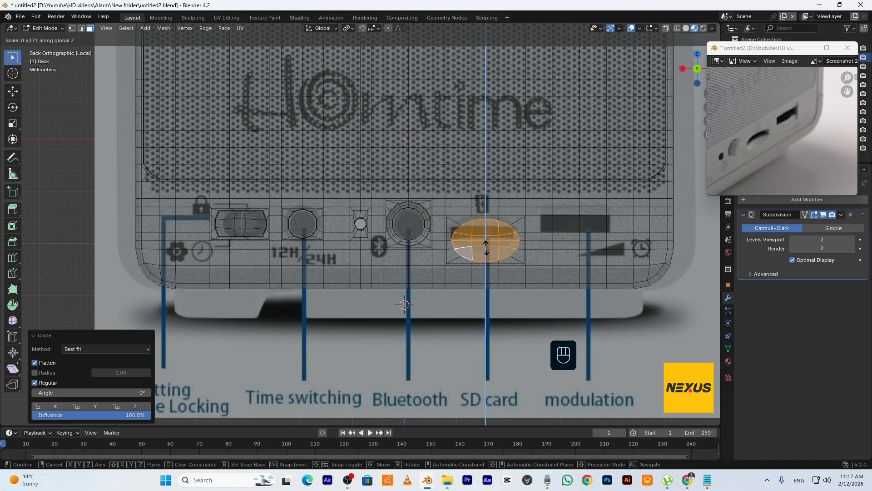
key(shift)
click(486, 248)
- Align the three vertices at the oval's right end into a vertical line by scaling them to 0 along X
scroll(486, 248, up, 2)
shift+middle_drag(495, 249, 461, 255)
key(1)
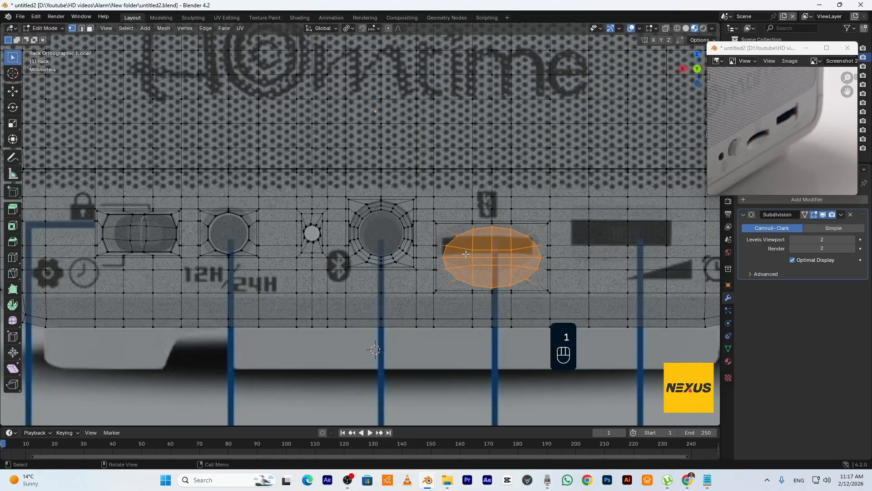
click(537, 245)
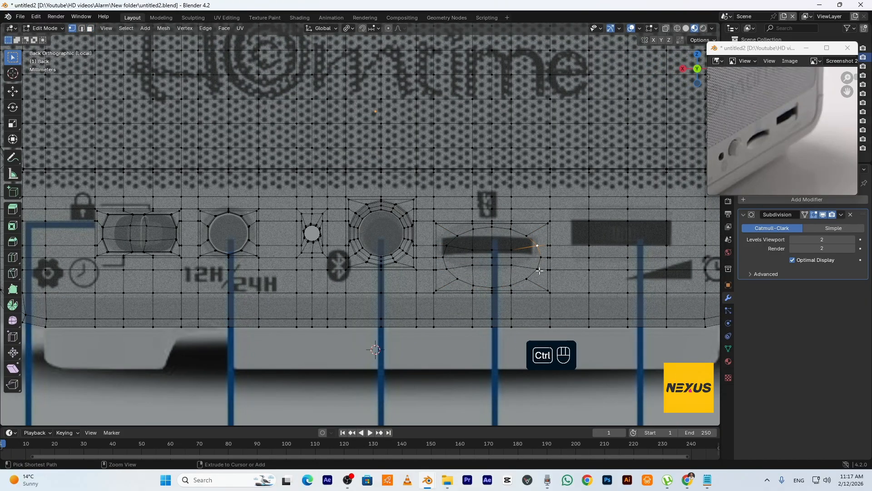
ctrl+click(537, 271)
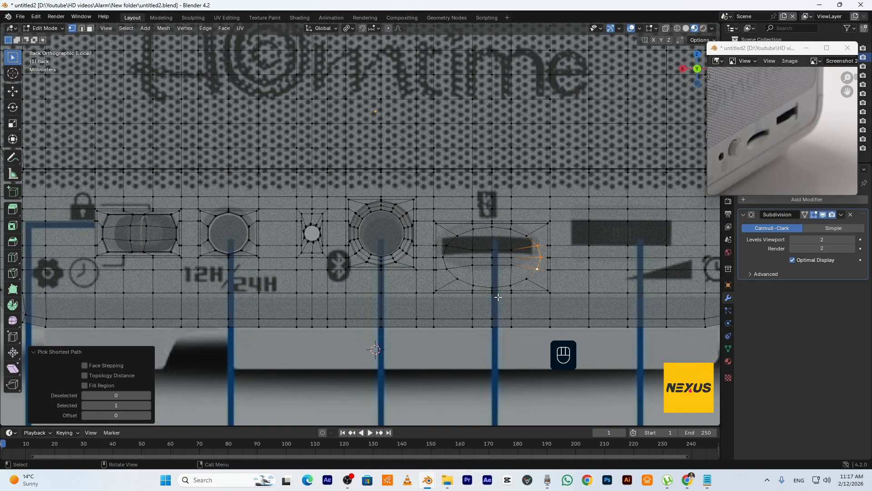
key(s)
key(x)
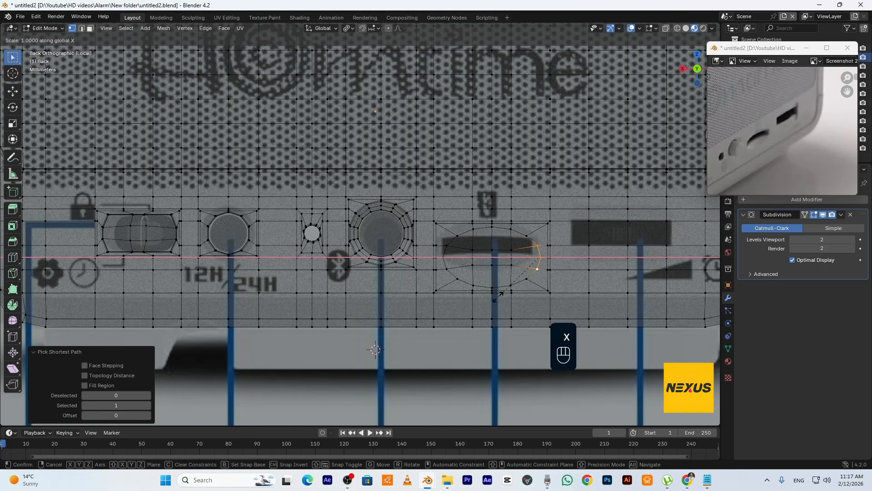
key(KP_0)
key(KP_Enter)
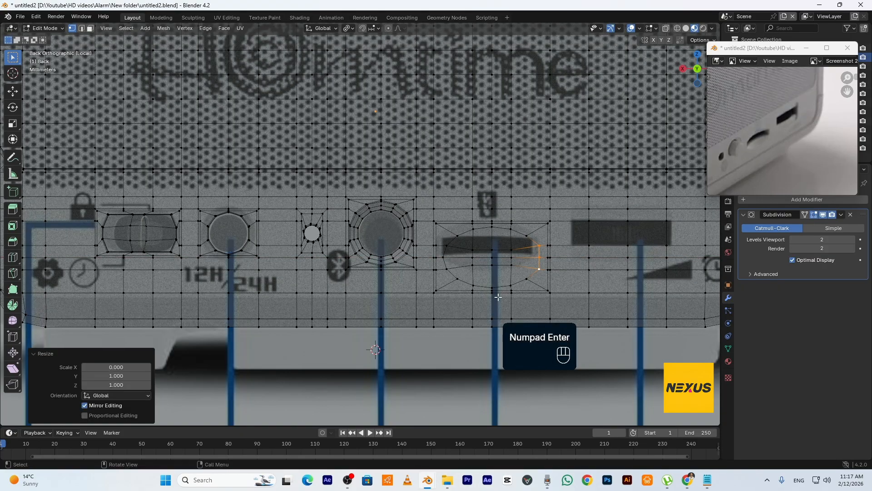
- Align the three vertices at the oval's left end into a vertical line by scaling them to 0 along X
click(448, 242)
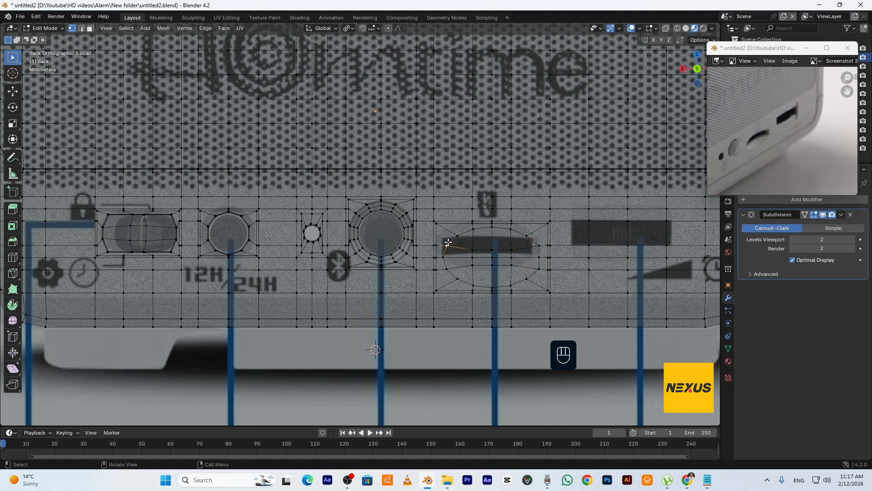
ctrl+click(448, 272)
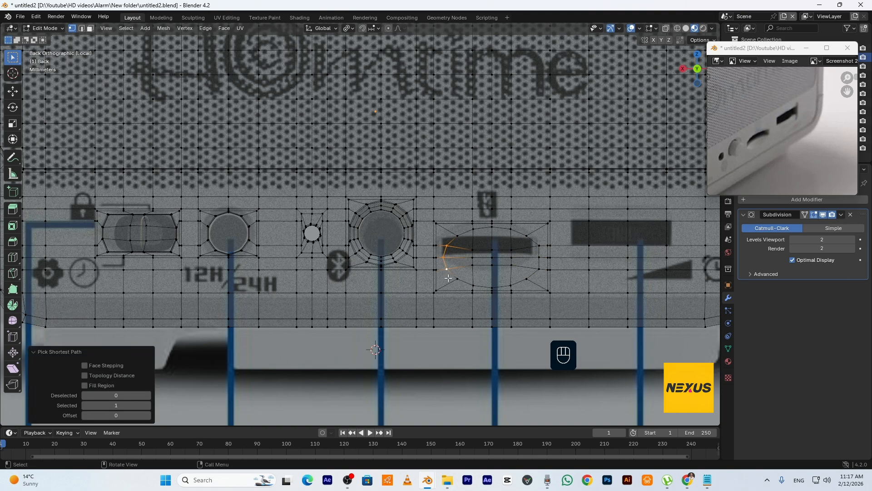
key(s)
key(x)
key(KP_0)
key(KP_Enter)
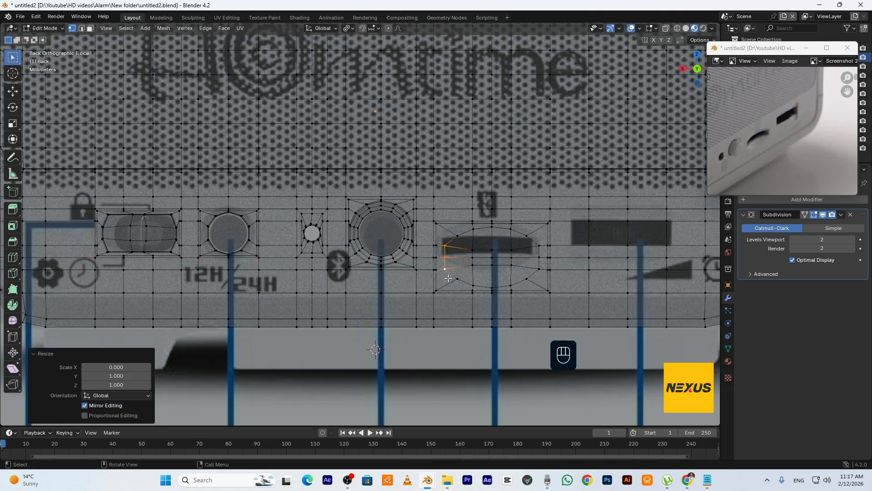
- Straighten the upper horizontal row of vertices across the oval by scaling it to 0 along Z
click(453, 250)
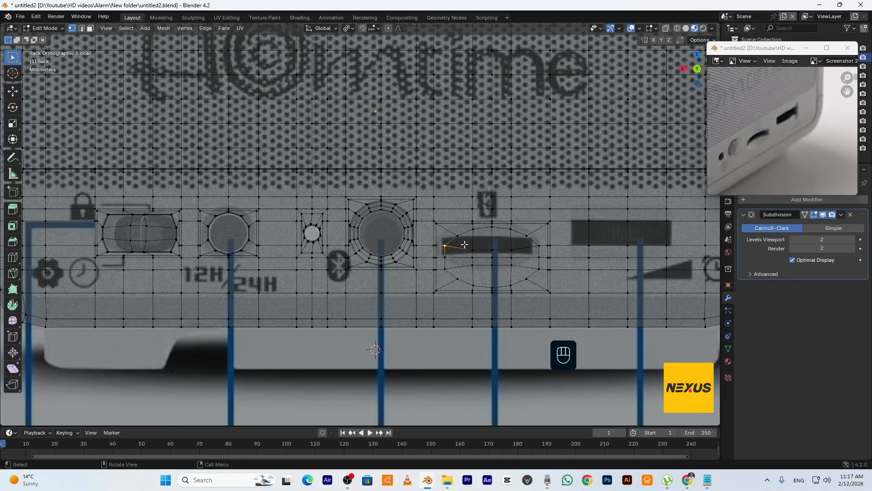
ctrl+click(541, 246)
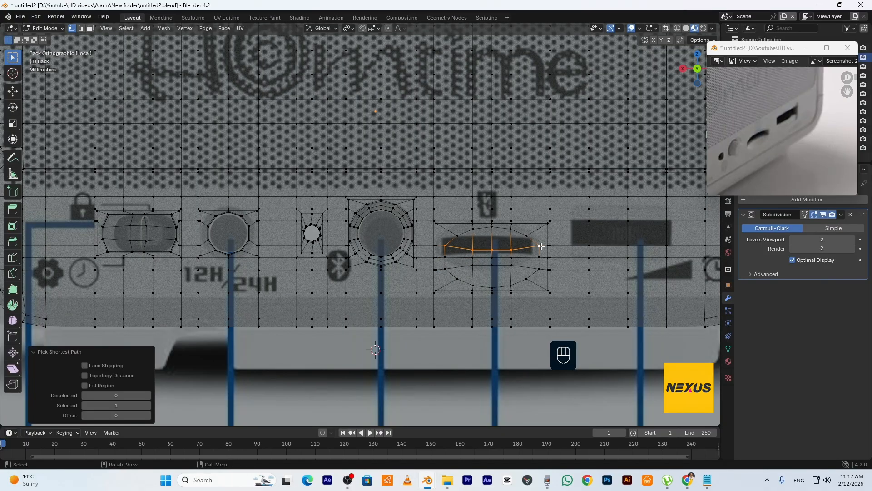
key(s)
key(z)
key(KP_0)
key(KP_Enter)
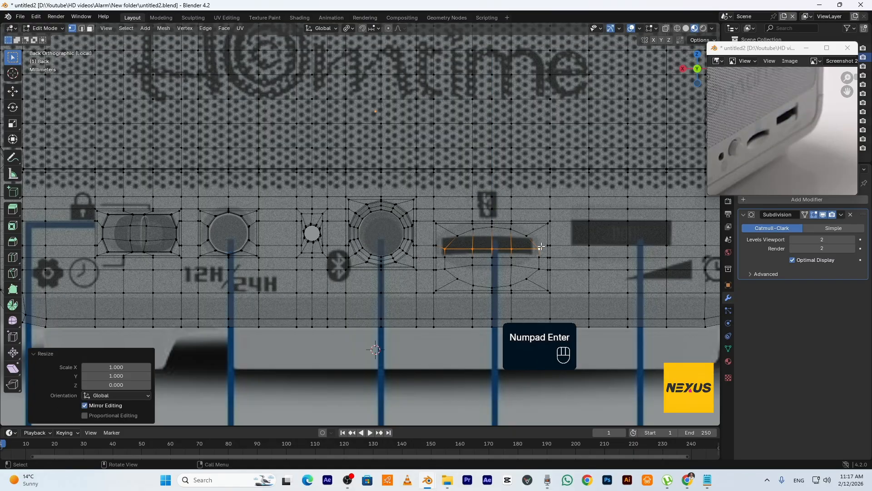
- Straighten the lower horizontal row of vertices across the oval by scaling it to 0 along Z
click(444, 270)
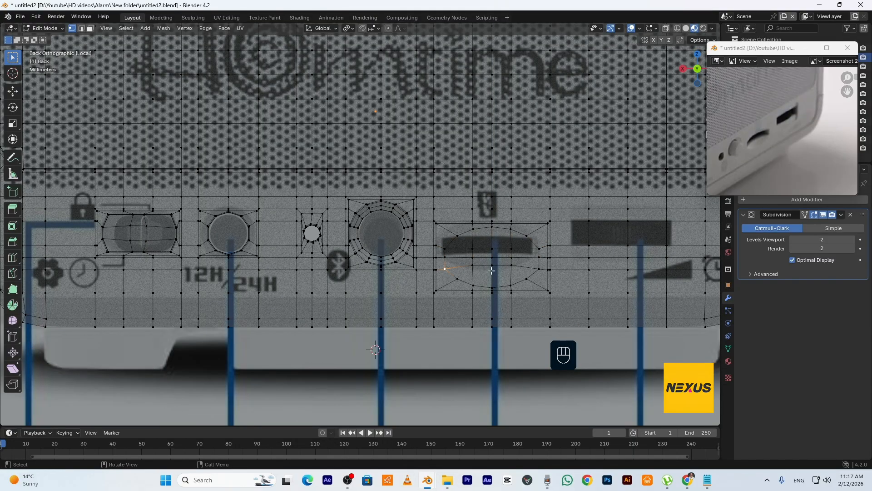
ctrl+click(548, 269)
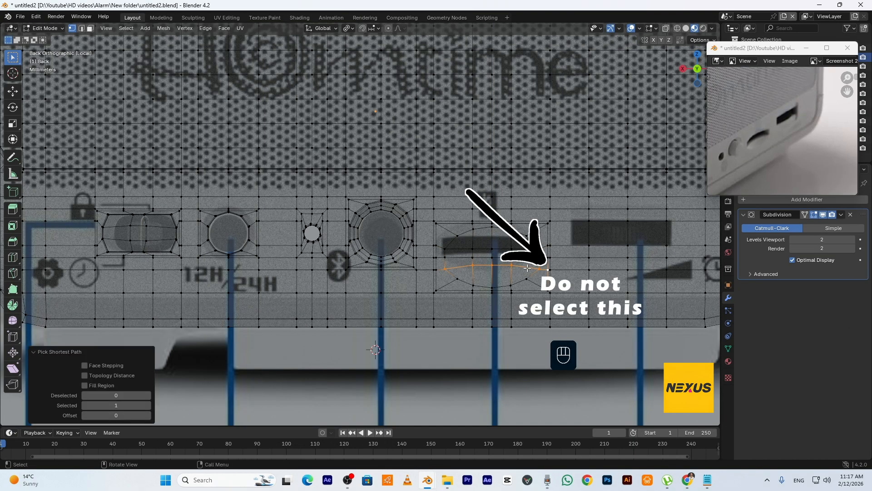
key(s)
key(z)
key(KP_0)
key(KP_Enter)
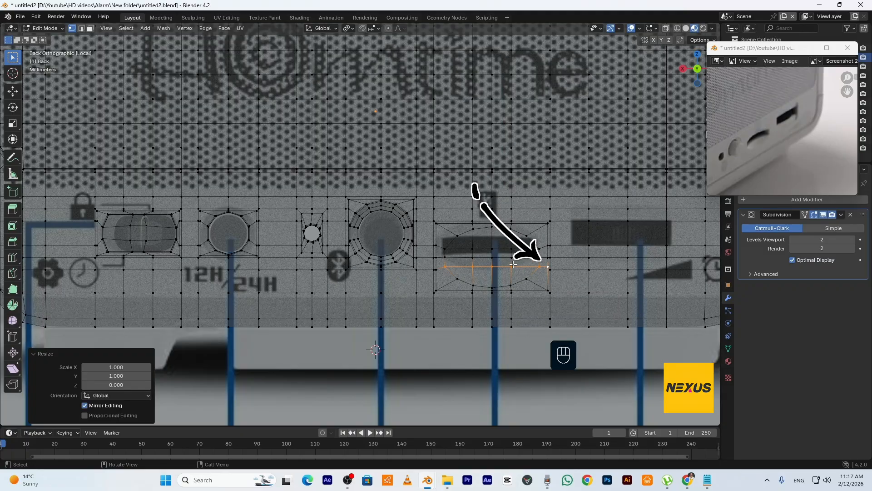
- Select the four central faces of the oval and move them -0.001323 m along Y into the back panel
mouse_move(528, 268)
middle_down()
mouse_move(582, 306)
mouse_move(437, 290)
middle_up()
key(3)
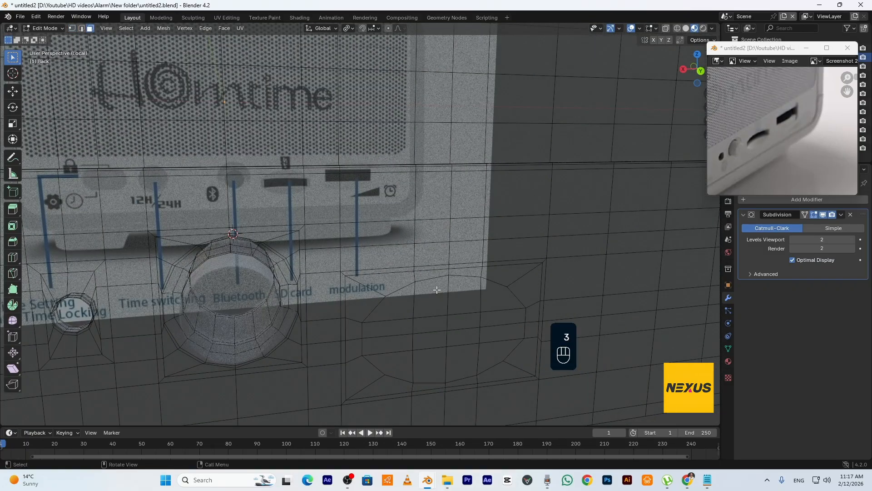
click(471, 325)
ctrl+shift+click(434, 341)
middle_drag(461, 362, 502, 353)
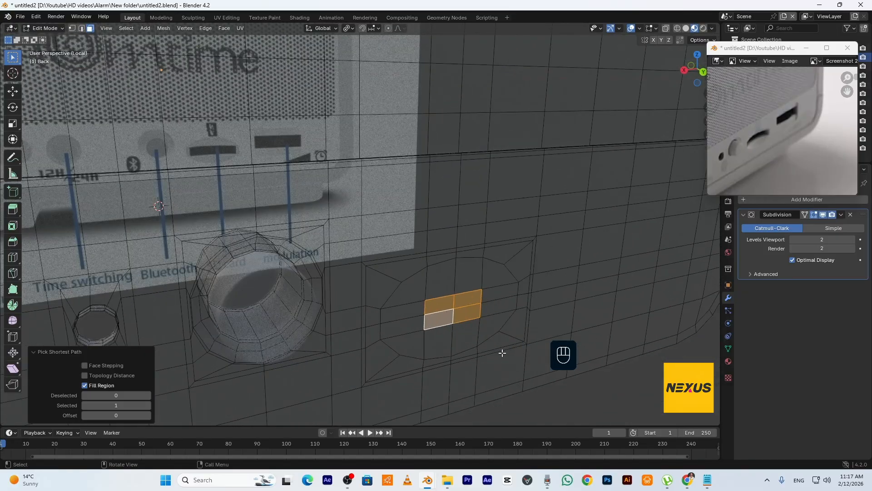
key(g)
key(y)
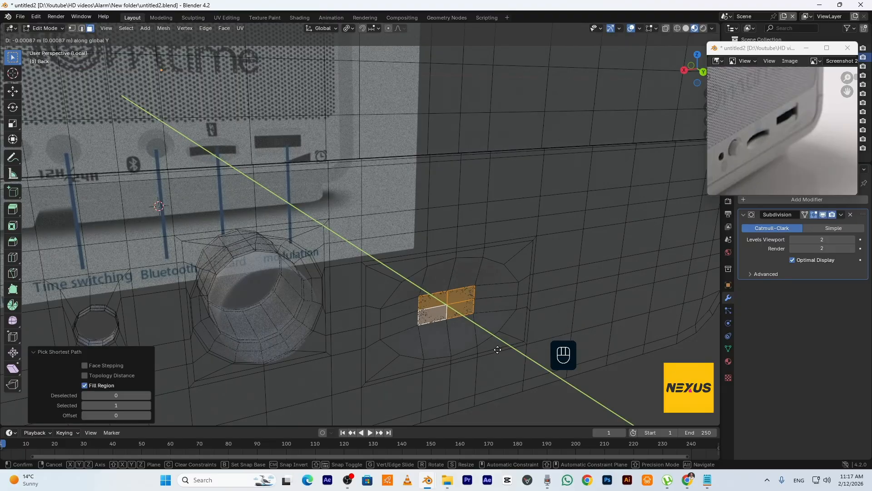
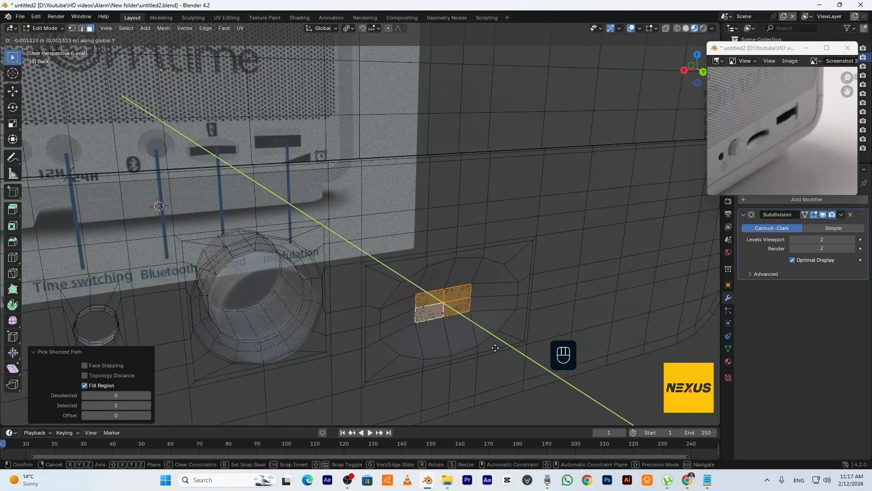
click(495, 347)
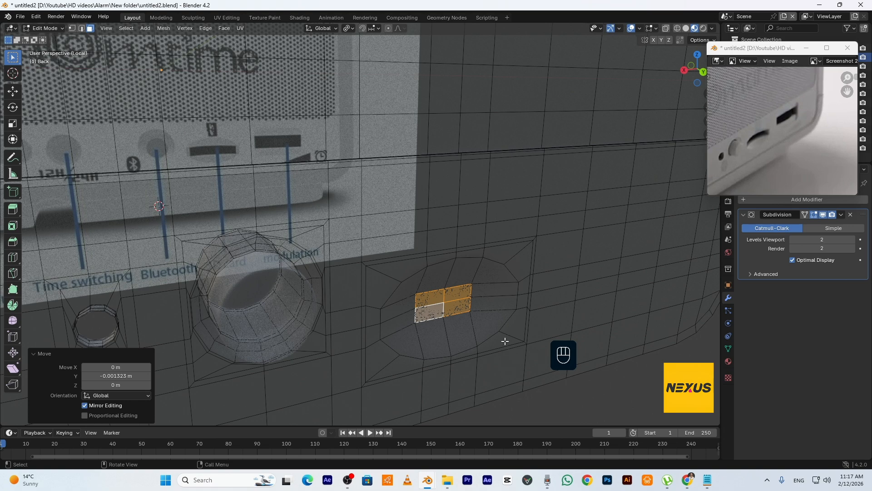
- Grow the selection to cover the whole oval recess and inset its faces by 0.000131 m
key(ctrl+KP_Add)
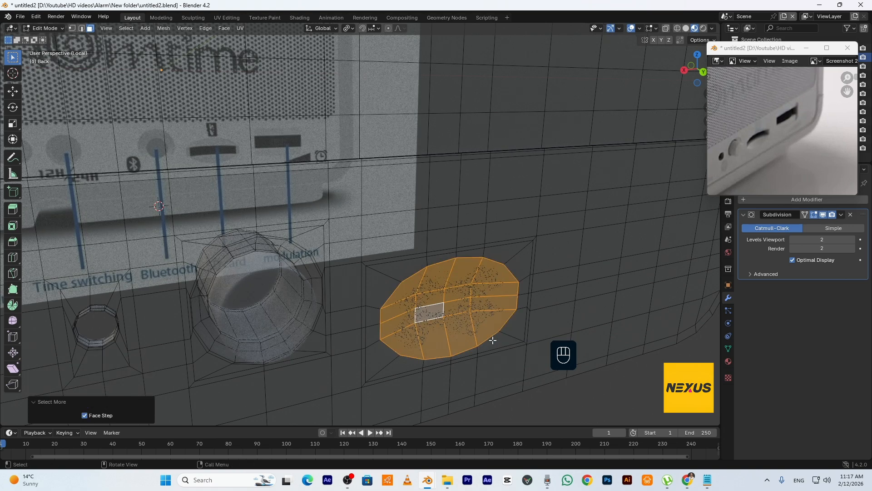
key(i)
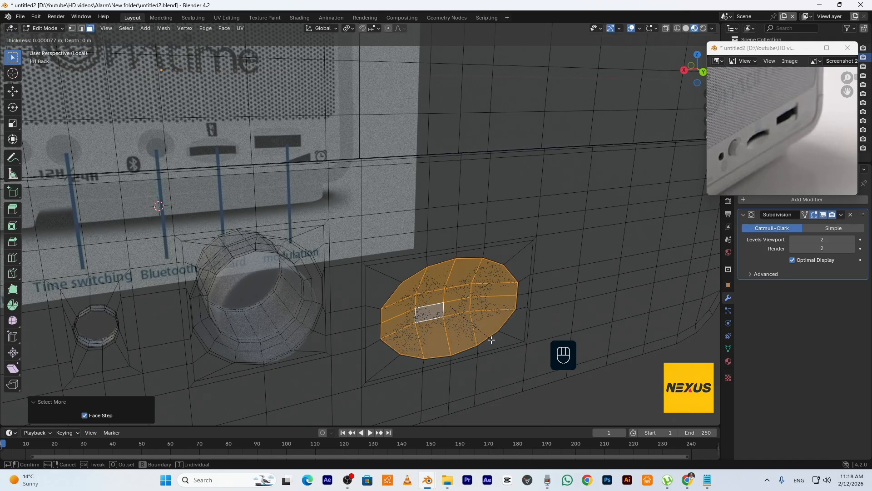
click(490, 339)
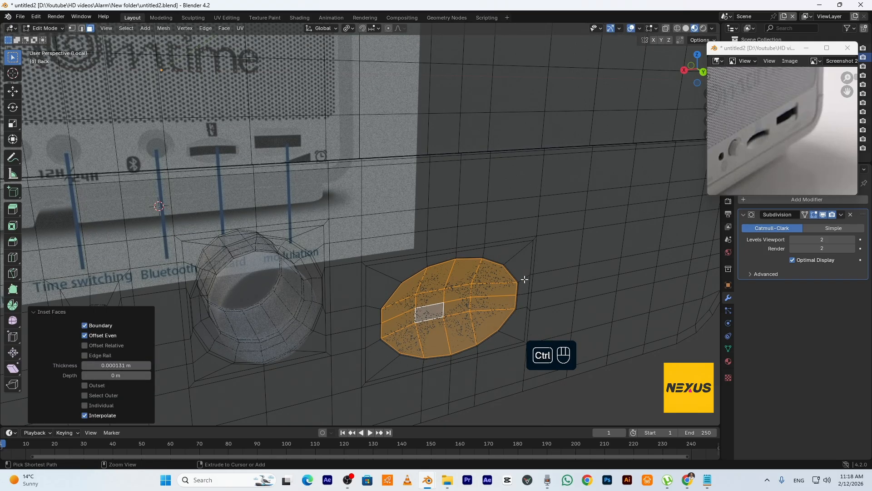
- Add a single edge loop around the outside of the oval recess, slid toward its rim with a factor of 0.673
key(ctrl+r)
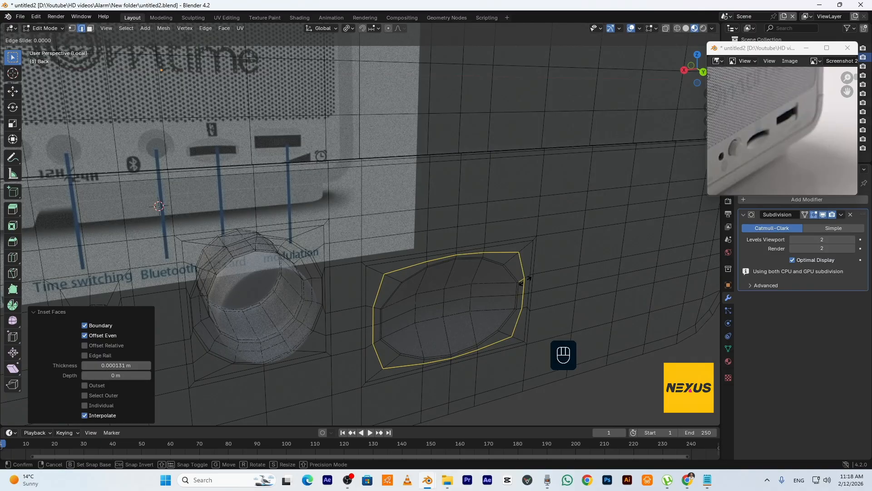
key(e)
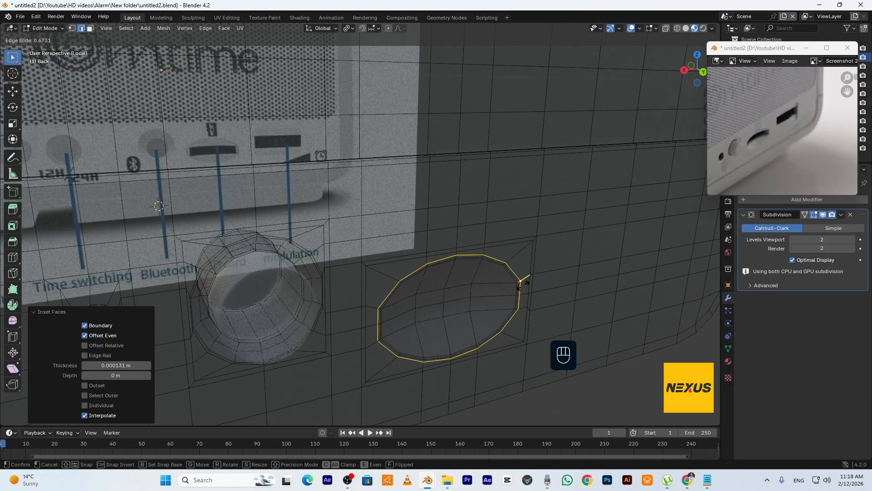
click(522, 285)
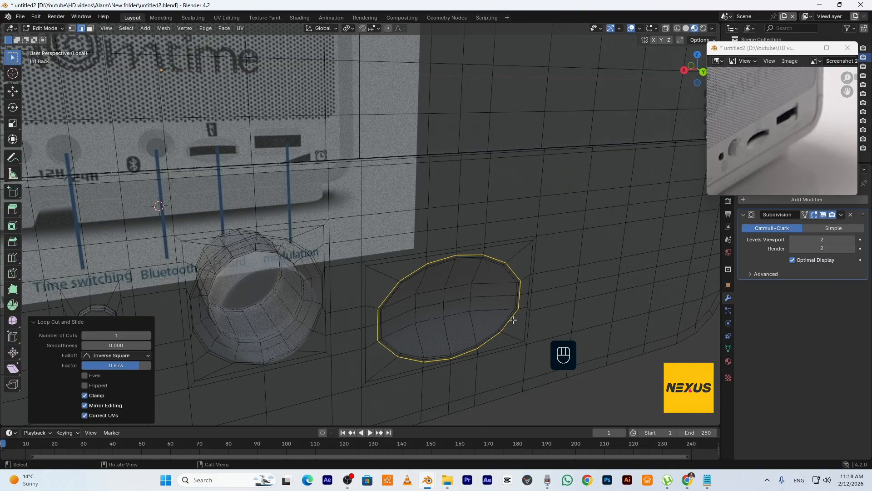
- Edge-slide the new loop closer to the oval's rim with a factor of 0.709
scroll(513, 320, up, 6)
shift+middle_drag(530, 306, 454, 278)
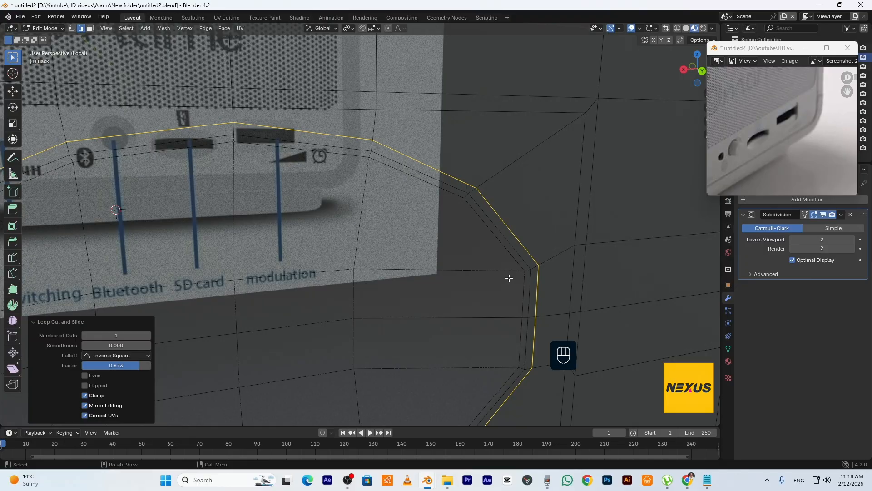
key(g)
key(g)
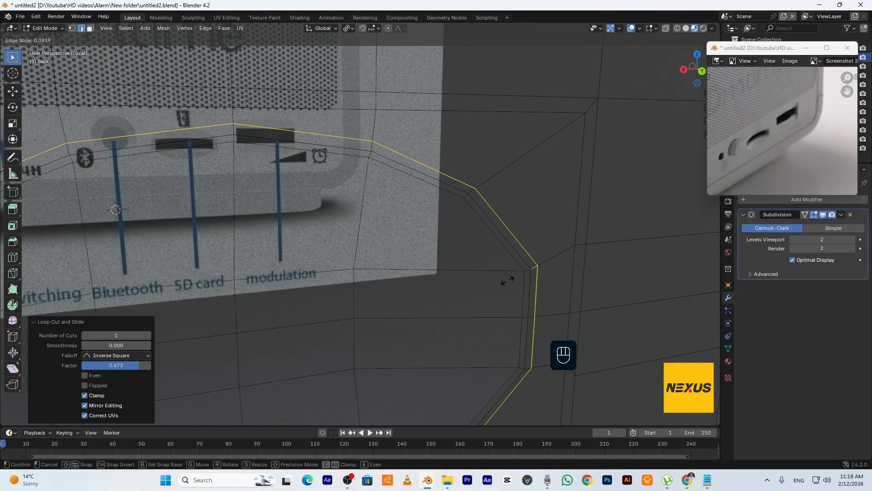
click(495, 289)
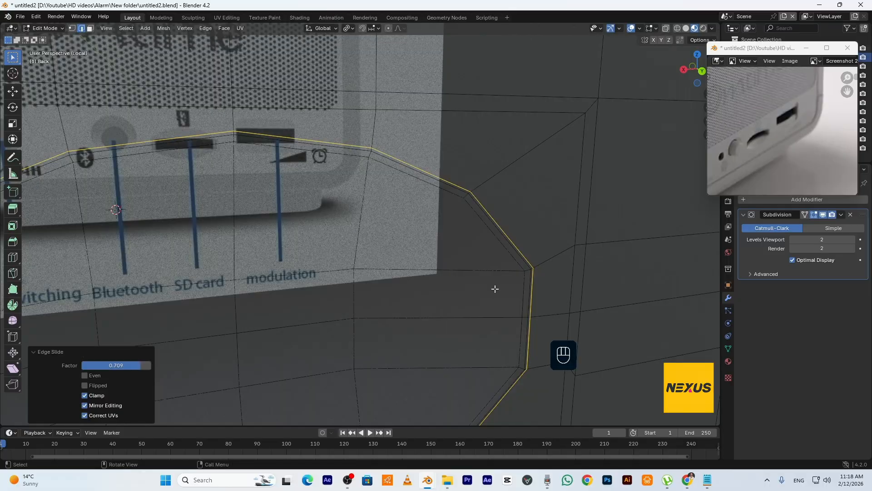
- Extrude the band of faces across the oval's middle -0.000652 m along Y in solid shading, and delete the extruded end faces to open the slot
scroll(495, 305, down, 4)
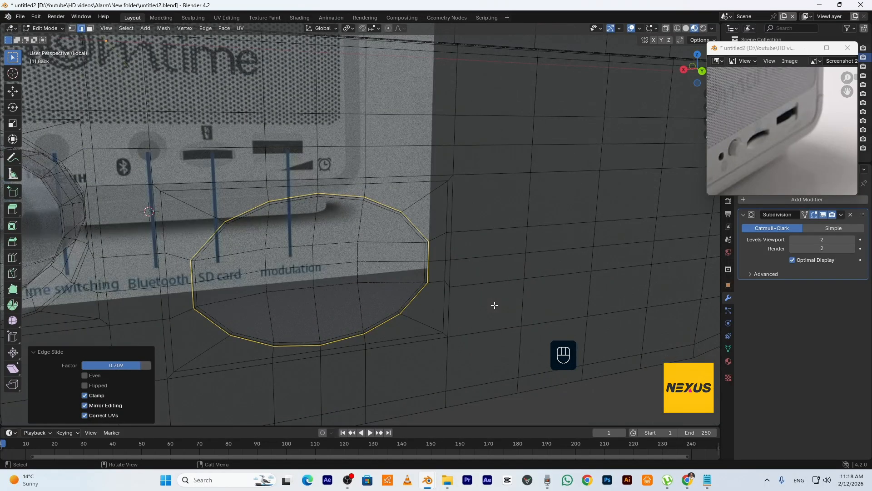
key(3)
click(376, 249)
ctrl+shift+click(233, 280)
middle_drag(233, 280, 432, 227)
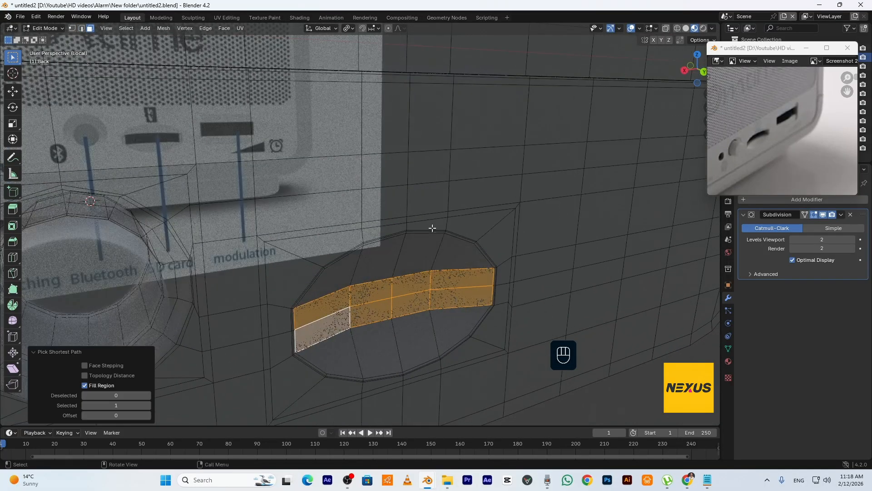
click(686, 28)
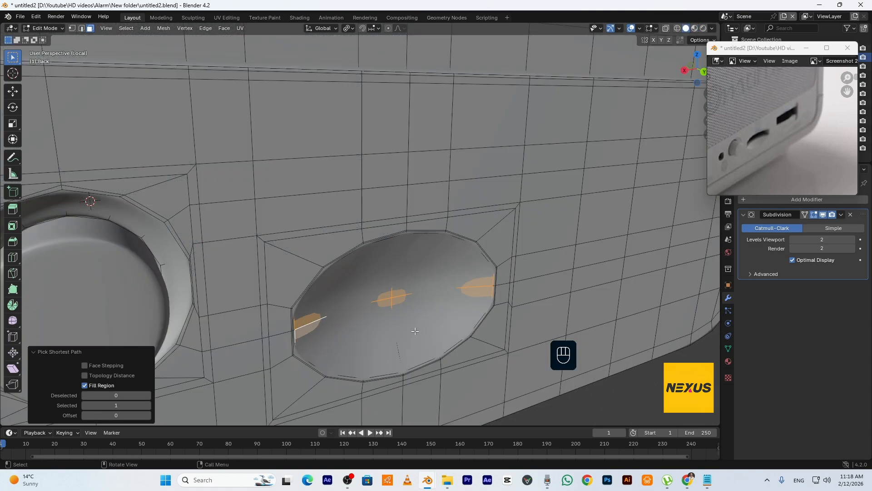
key(e)
key(y)
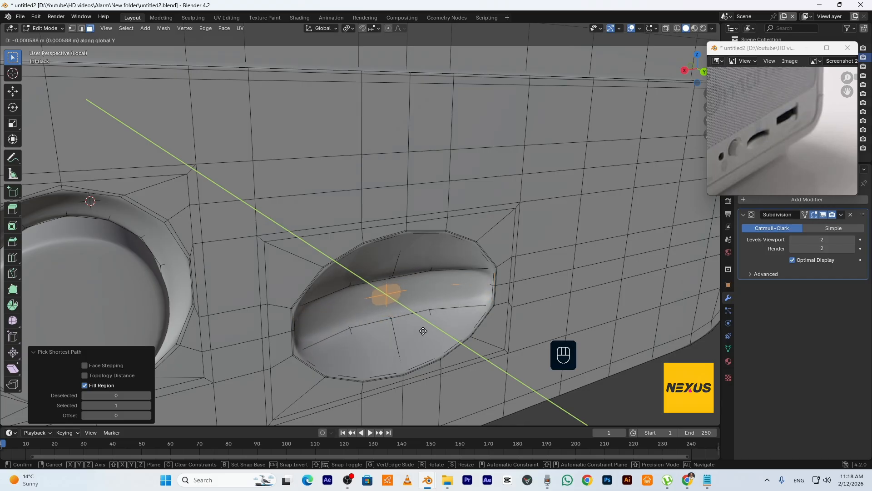
click(422, 328)
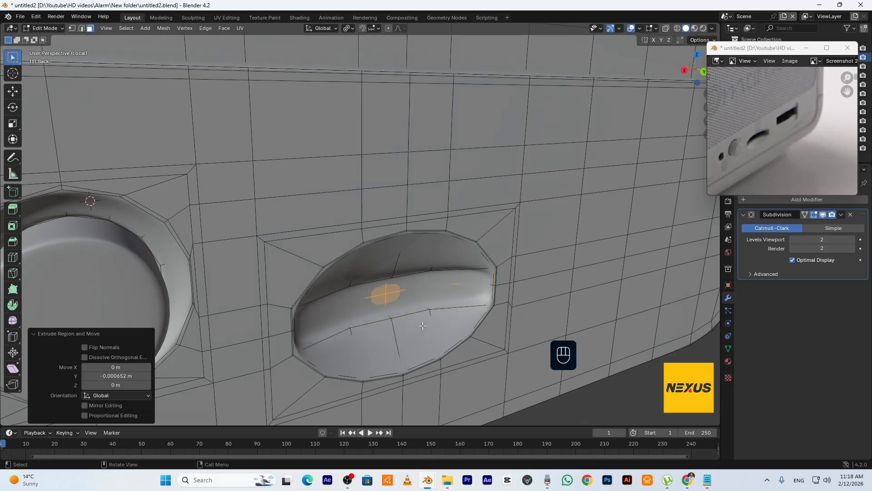
key(Delete)
click(402, 285)
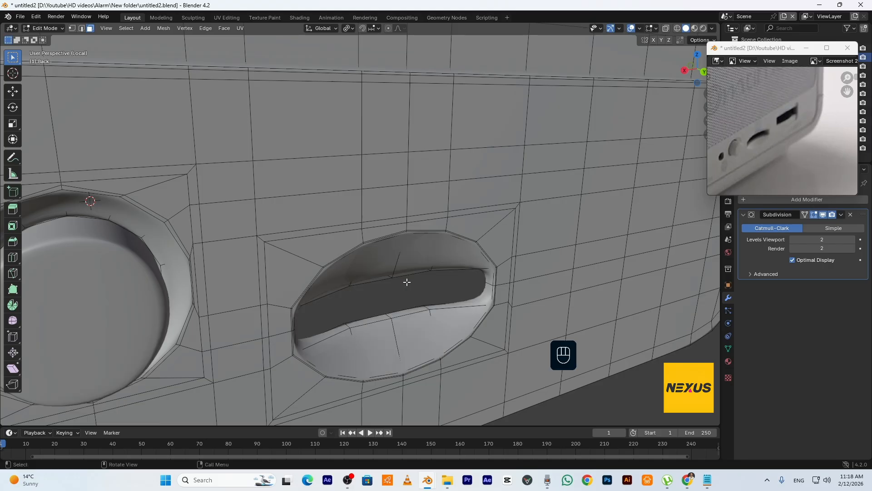
- Turn off the Subdivision modifier's viewport display and hide the ring of faces surrounding the oval's rim
click(823, 214)
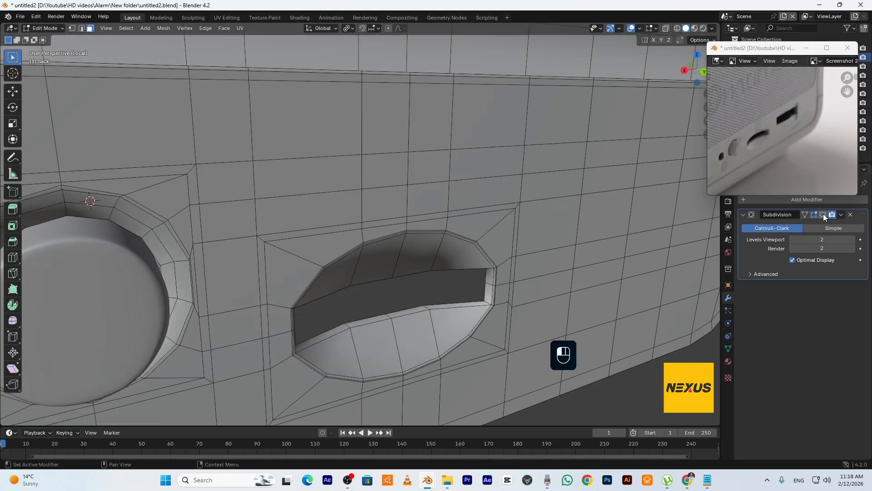
middle_drag(505, 295, 414, 161)
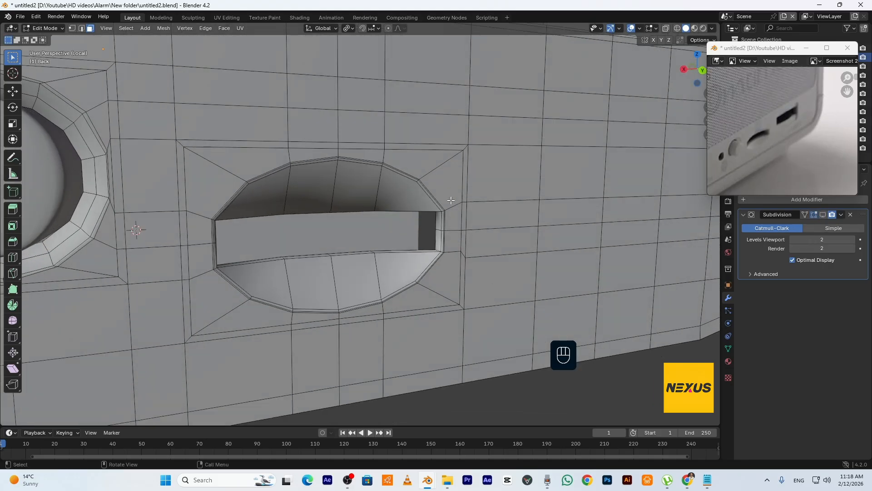
key(3)
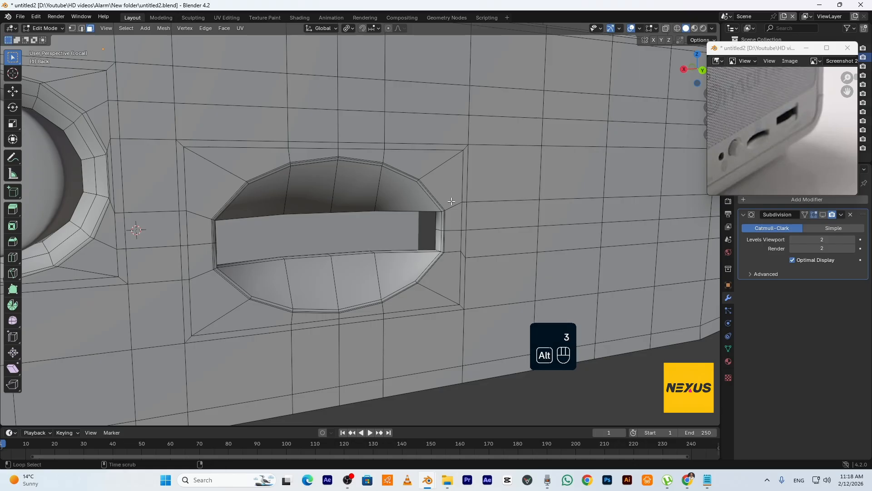
alt+click(452, 202)
key(h)
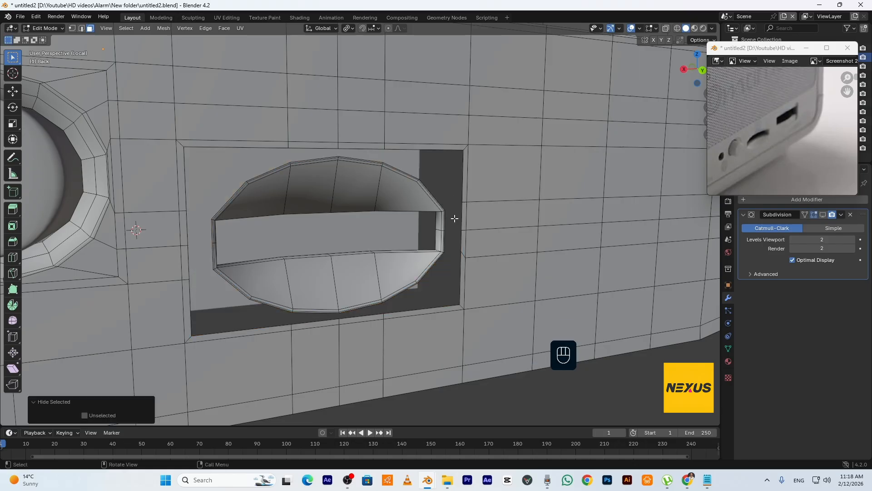
- Bevel the corner edges at both ends of the slot with a width of 0.000036 m and 2 segments
scroll(454, 217, up, 6)
shift+middle_drag(428, 172, 439, 206)
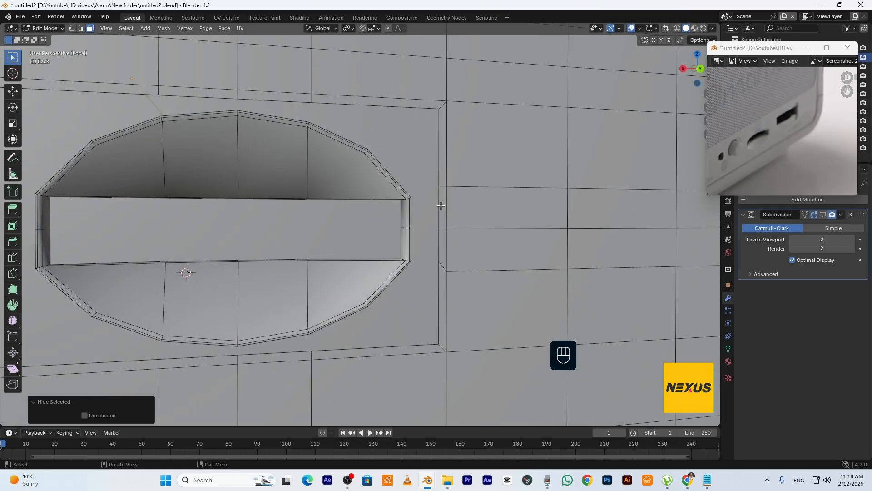
scroll(434, 213, up, 3)
key(2)
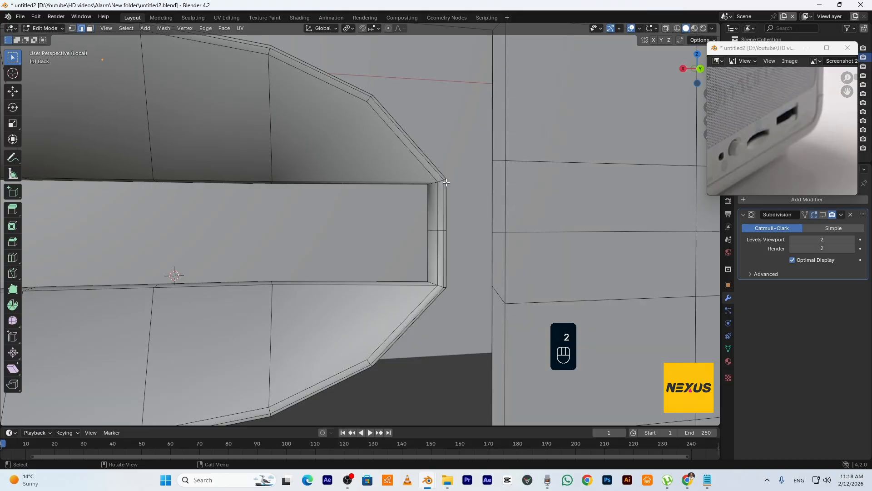
alt+shift+click(434, 188)
key(ctrl+z)
alt+shift+click(440, 278)
scroll(427, 281, down, 5)
middle_drag(376, 284, 599, 313)
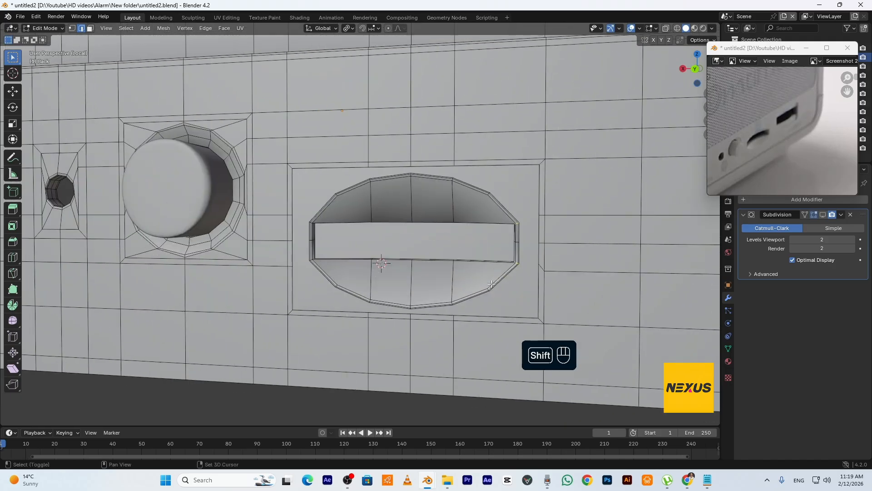
scroll(384, 272, up, 5)
ctrl+shift+click(253, 162)
key(ctrl+z)
alt+shift+click(247, 149)
key(ctrl+z)
alt+shift+click(250, 149)
alt+shift+click(241, 292)
alt+shift+click(254, 288)
key(ctrl+z)
alt+shift+click(251, 289)
key(ctrl+b)
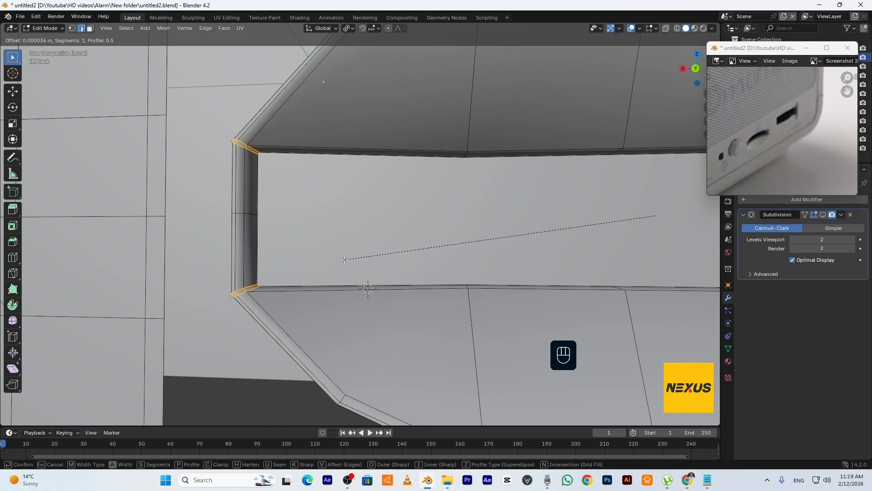
scroll(344, 259, up, 1)
click(344, 259)
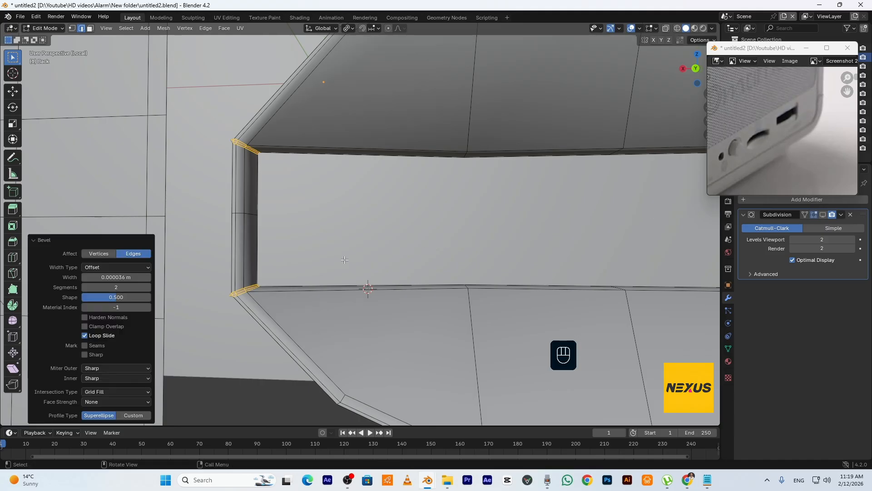
- Dissolve the small protruding edges that the bevel left on the oval's rim at the slot's four corners
mouse_move(244, 138)
middle_down()
mouse_move(298, 156)
mouse_move(251, 139)
middle_up()
scroll(274, 132, up, 4)
middle_drag(259, 253, 260, 243)
scroll(361, 258, up, 3)
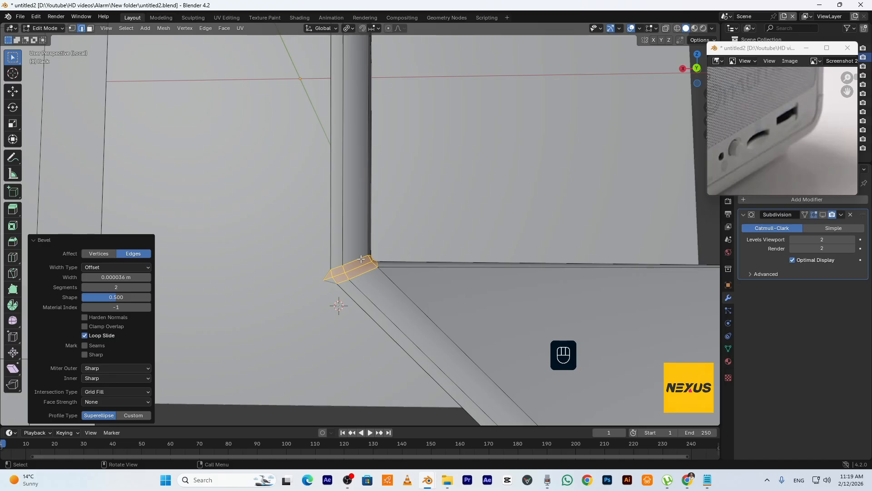
click(327, 279)
scroll(364, 224, down, 4)
shift+middle_drag(365, 223, 381, 232)
scroll(381, 231, up, 3)
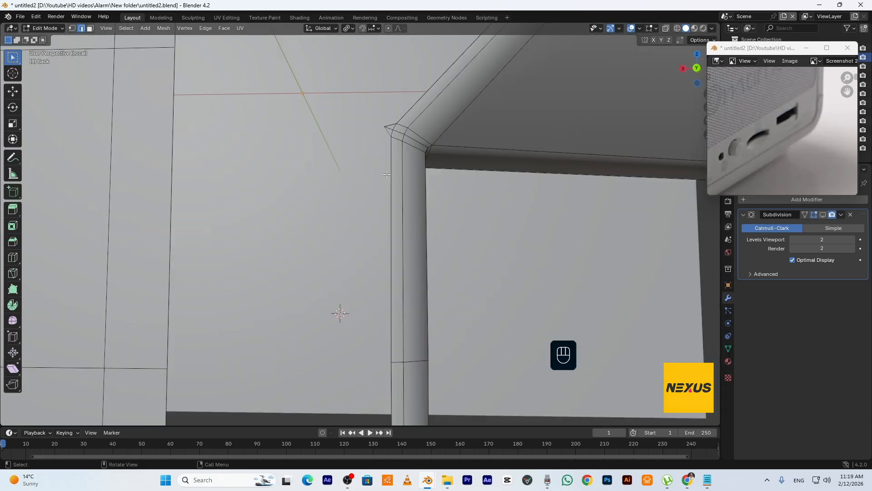
shift+click(390, 129)
scroll(462, 167, down, 4)
shift+middle_drag(463, 167, 406, 227)
scroll(406, 227, up, 4)
scroll(405, 227, up, 3)
scroll(416, 231, down, 2)
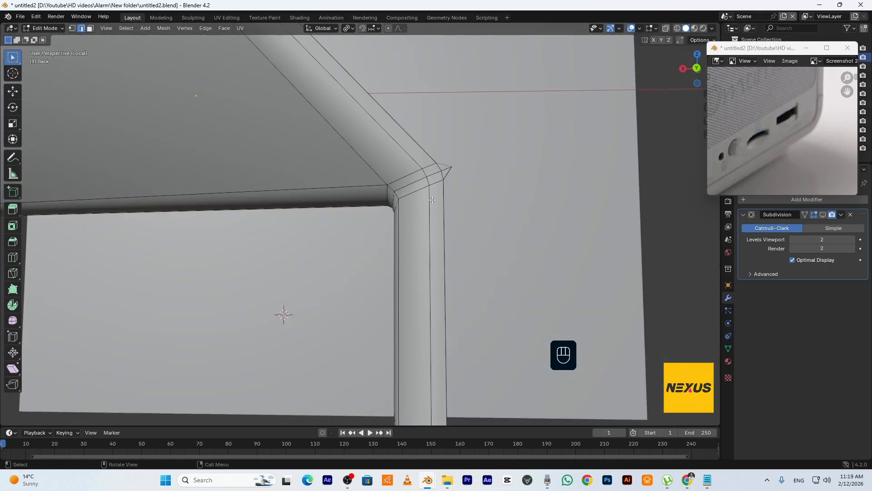
scroll(455, 197, down, 5)
shift+middle_drag(425, 341, 455, 221)
scroll(426, 264, up, 3)
shift+middle_drag(572, 352, 572, 296)
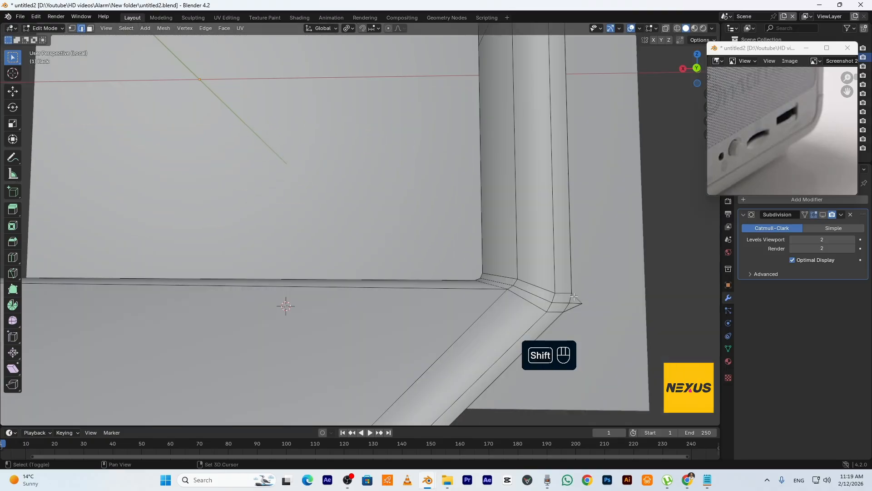
click(576, 303)
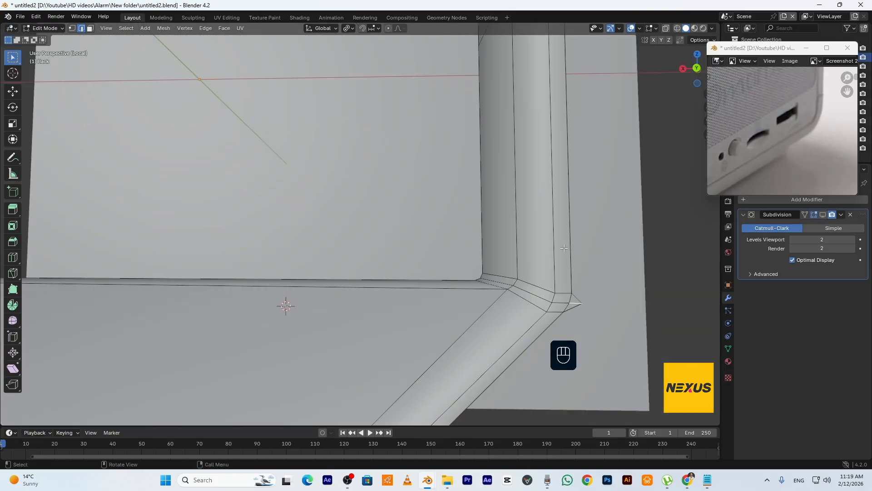
key(x)
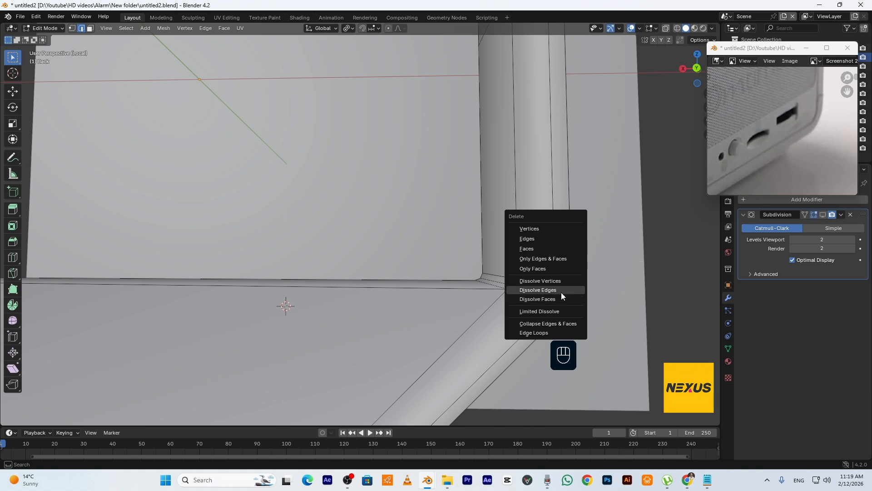
click(570, 296)
- Reveal the hidden faces around the oval, turn the Subdivision viewport display back on, and check the slot's end in Object Mode
scroll(574, 279, down, 4)
middle_drag(443, 256, 448, 256)
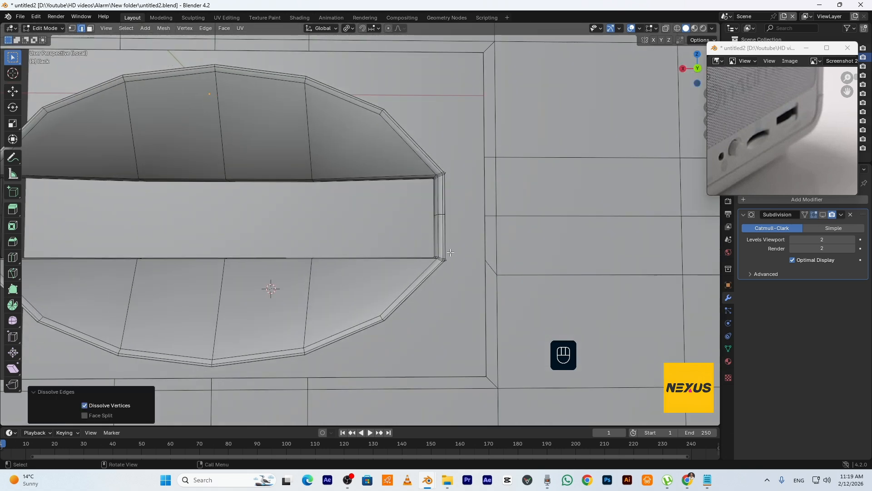
key(alt+h)
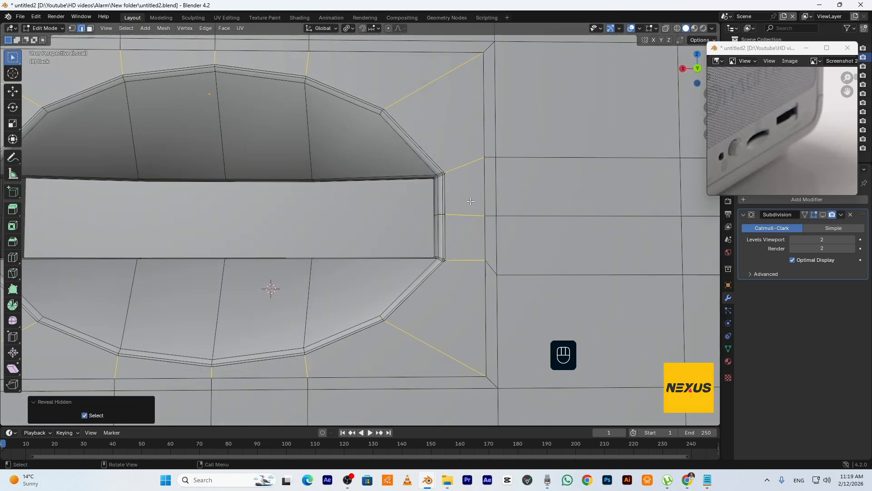
key(Tab)
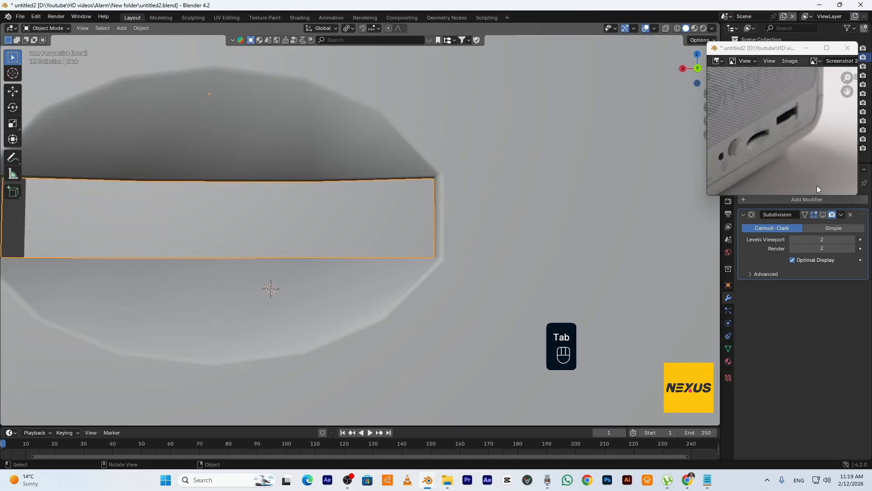
click(823, 215)
middle_drag(509, 204, 533, 203)
scroll(541, 202, up, 2)
scroll(541, 200, down, 1)
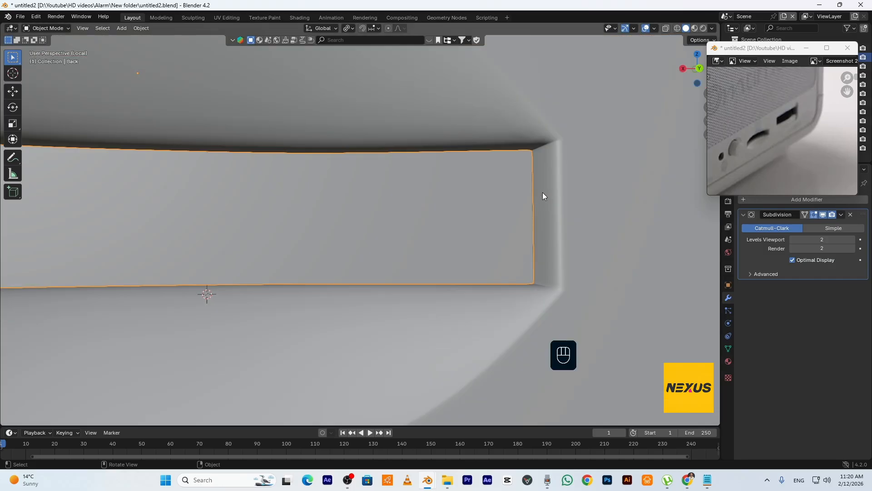
key(Tab)
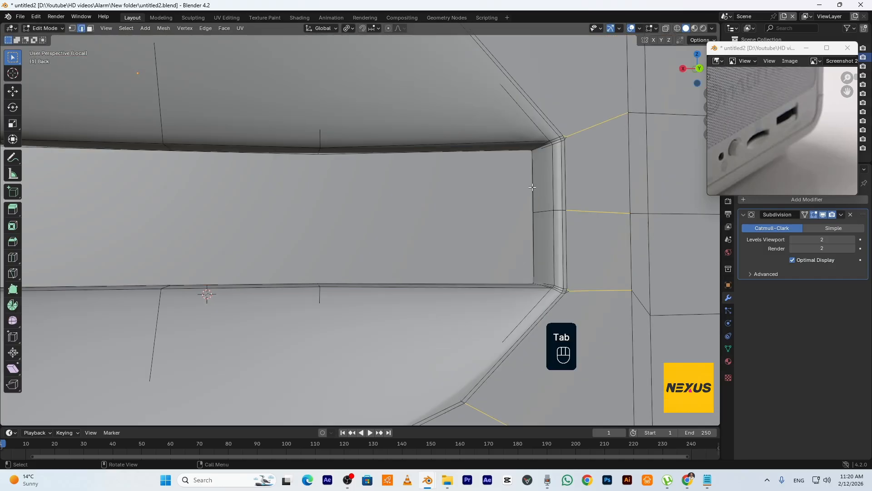
- Add a centred loop cut around the SD card slot's inner wall and bevel it to 0.000273 m width with 2 segments
key(ctrl+r)
click(543, 155)
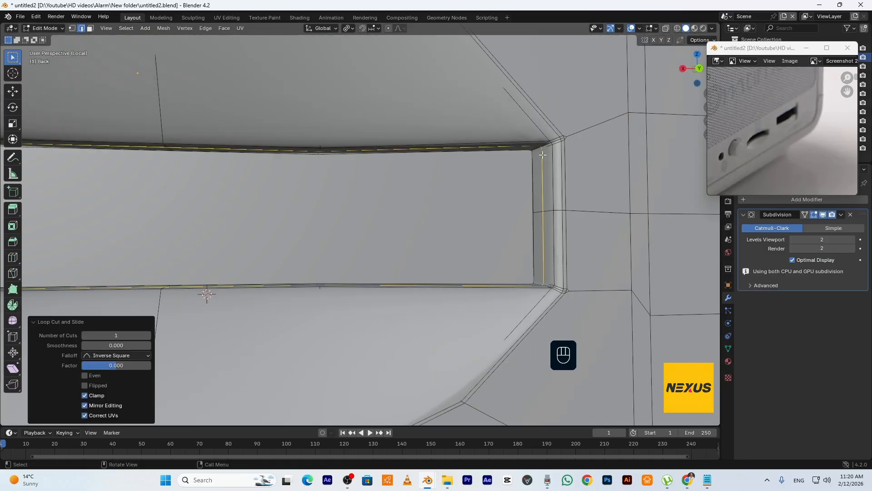
key(ctrl+b)
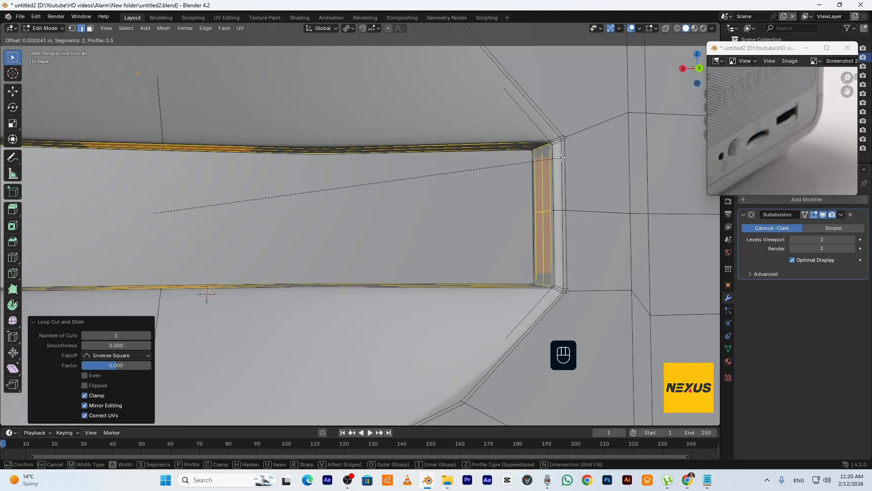
click(564, 159)
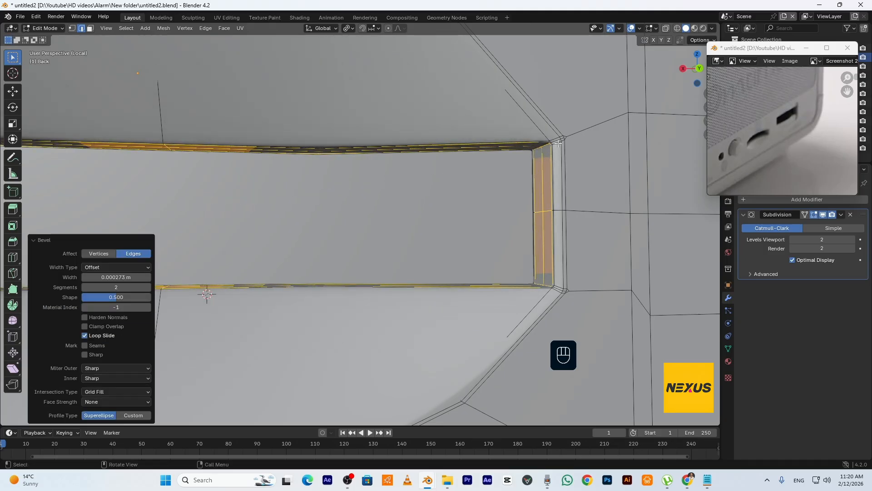
- Add a centred loop cut around the oval's rim, bevel it 0.000041 m with 2 segments, and check the result in Object Mode
key(ctrl+r)
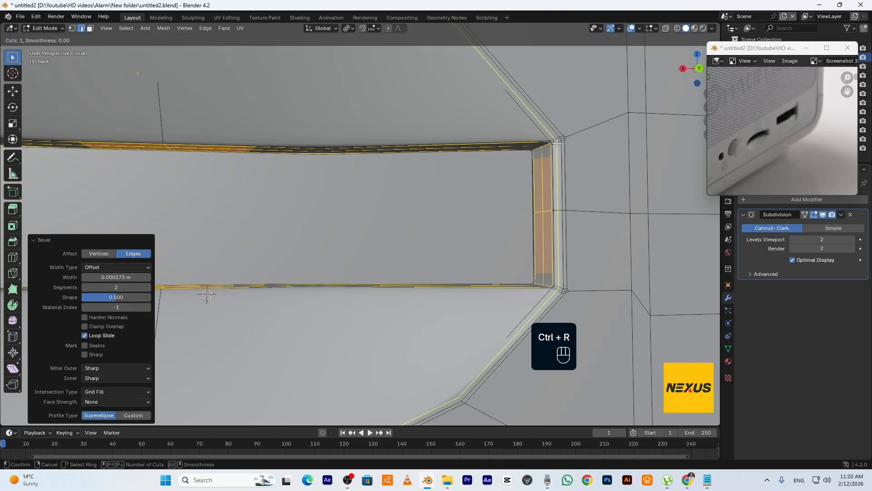
click(558, 143)
right_click(557, 143)
key(ctrl+b)
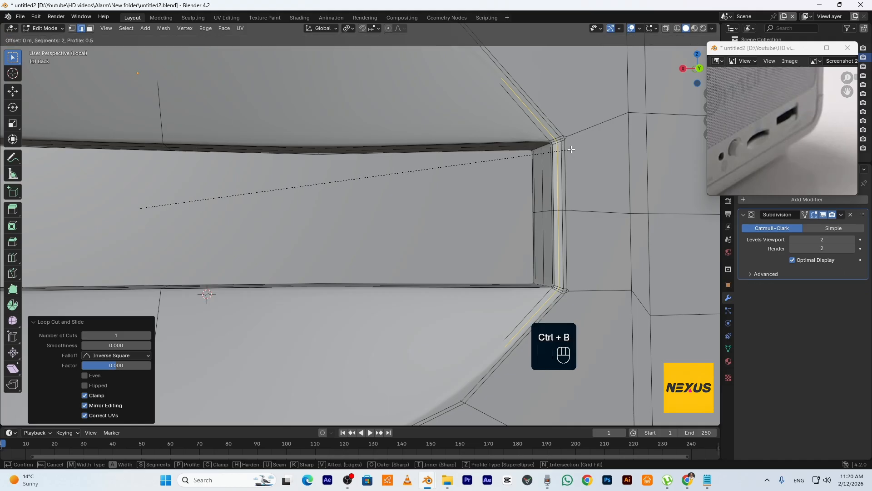
click(574, 151)
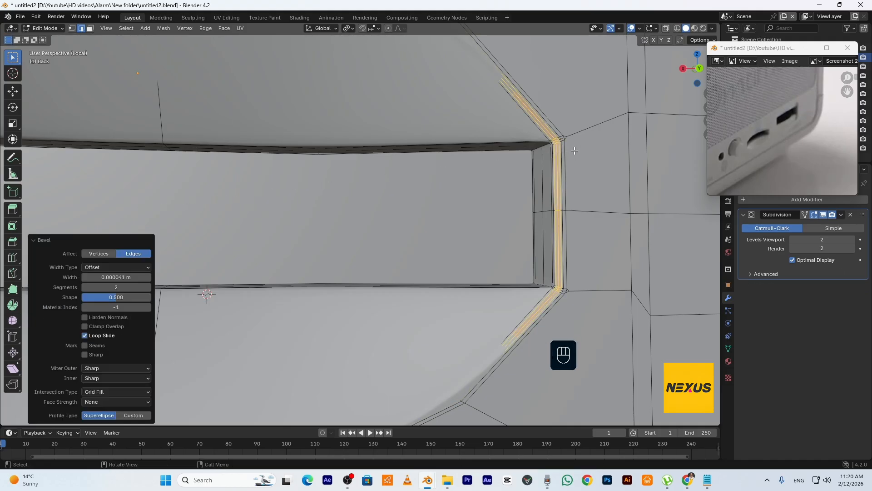
key(Tab)
scroll(554, 172, down, 5)
scroll(499, 177, up, 5)
key(Tab)
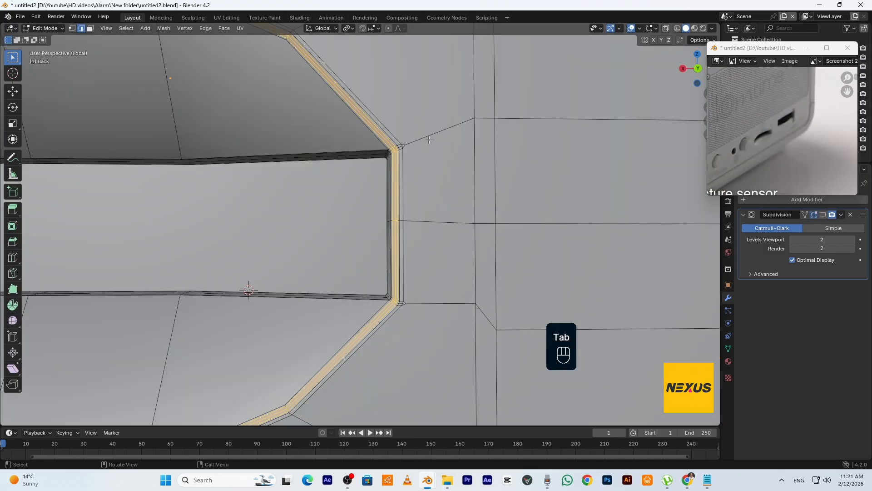
- Merge the outer rim corner vertices at the slot end farther from the Bluetooth button into the neighbouring grid vertices using At Last
key(1)
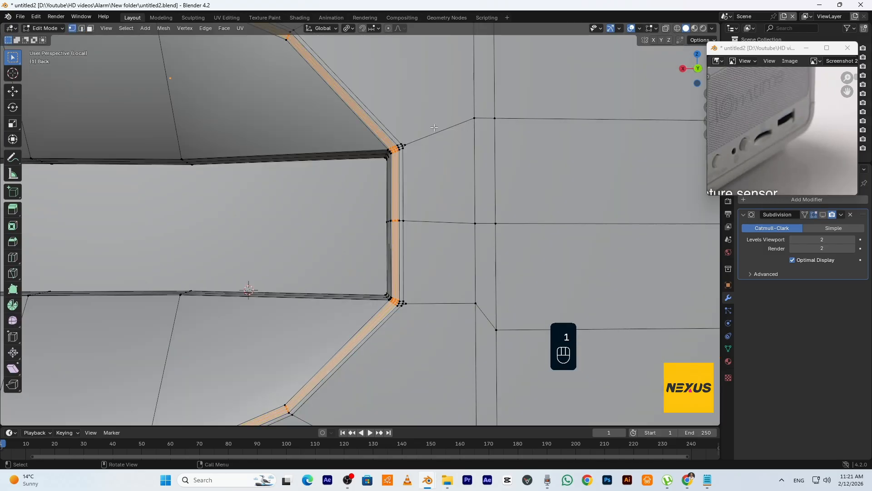
click(404, 146)
shift+click(473, 118)
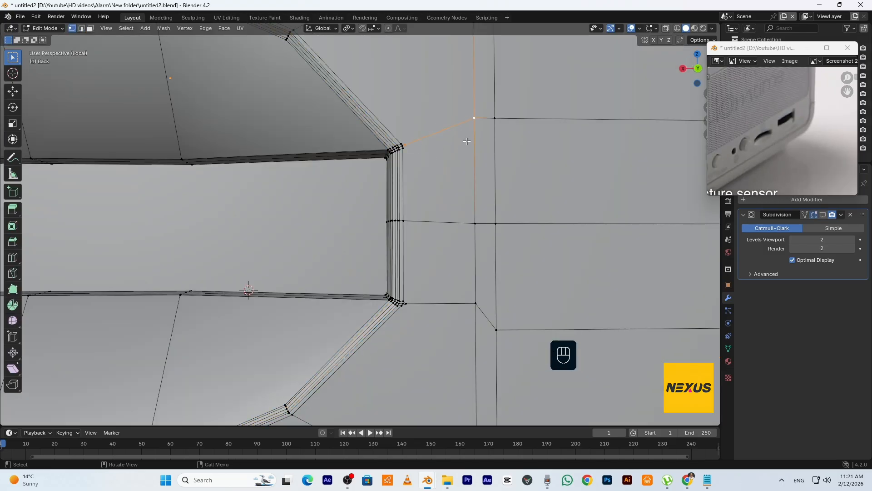
key(m)
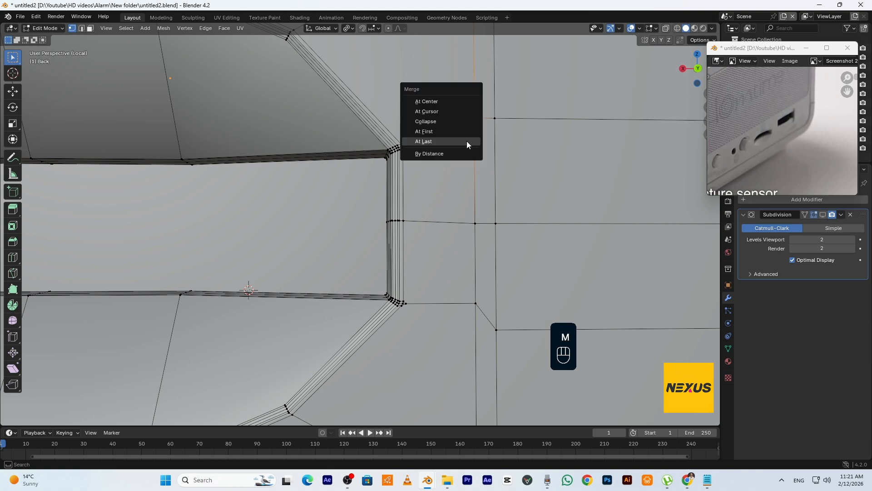
click(467, 141)
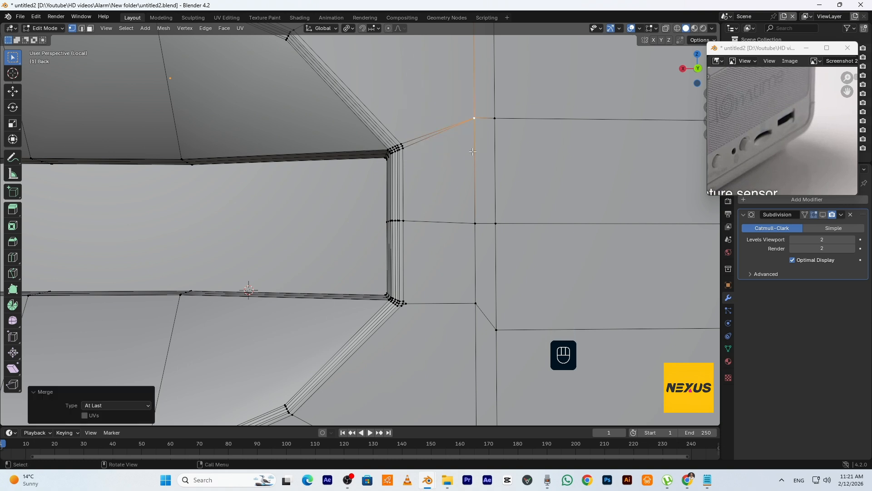
key(Tab)
key(Tab)
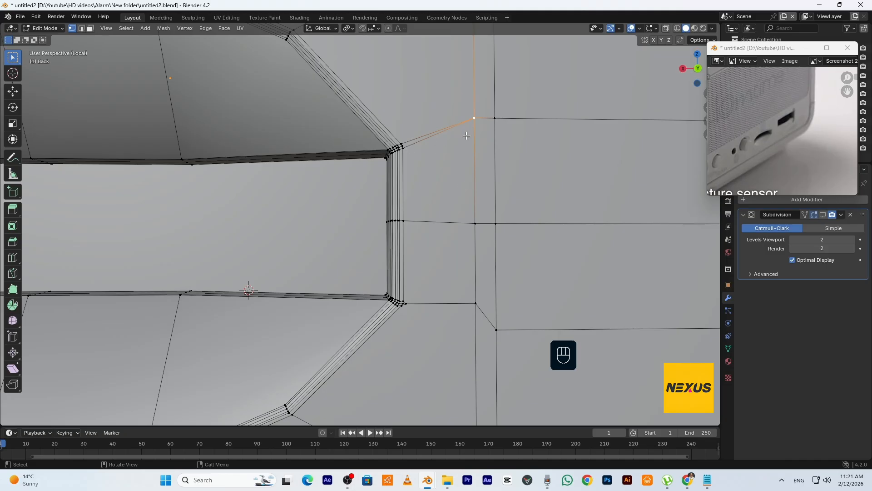
shift+click(476, 303)
key(m)
click(451, 320)
- Merge both outer rim corner vertices at the slot end nearer the Bluetooth button into their grid vertices At Last, and check in Object Mode
scroll(449, 319, down, 8)
shift+middle_drag(193, 269, 370, 250)
scroll(370, 250, up, 8)
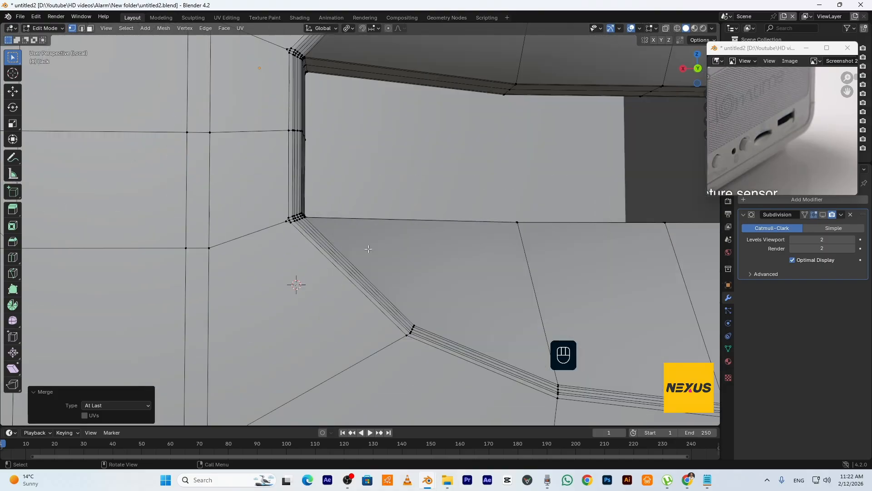
click(280, 225)
shift+click(210, 246)
key(m)
click(207, 242)
click(290, 49)
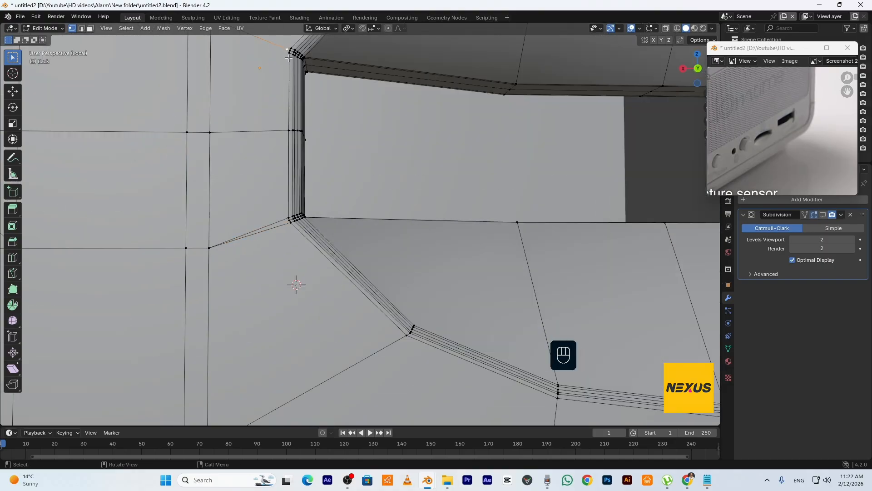
shift+middle_drag(227, 40, 279, 181)
shift+click(279, 181)
key(m)
click(279, 182)
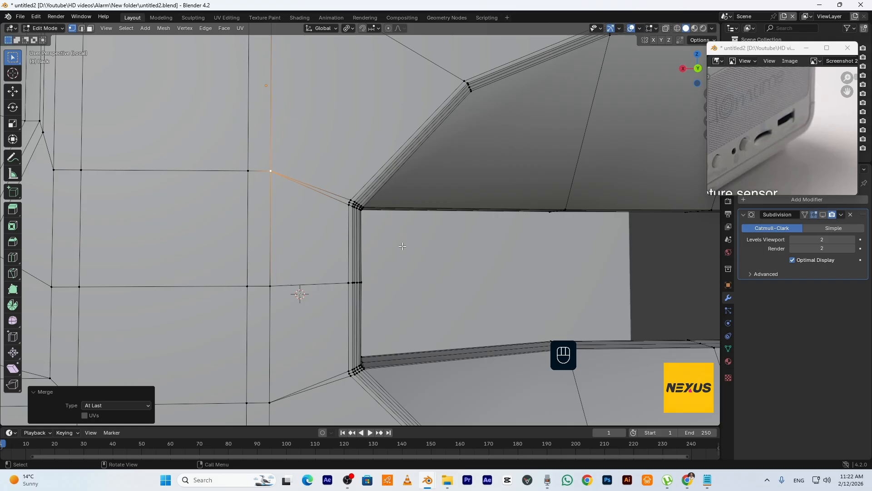
key(Tab)
scroll(432, 247, down, 2)
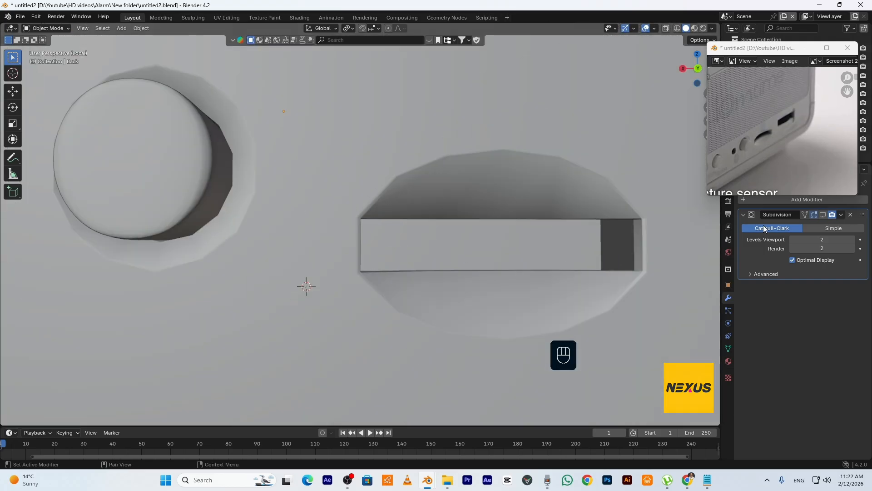
ctrl+scroll(607, 238, down, 3)
scroll(604, 239, up, 2)
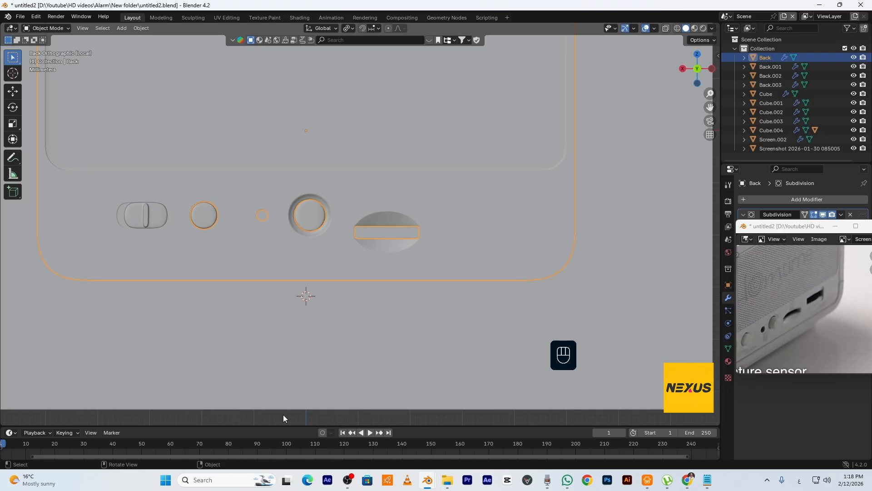
- Show the reference image in Material Preview and add a vertical loop cut on the back panel along each end of the modulation slot
click(695, 28)
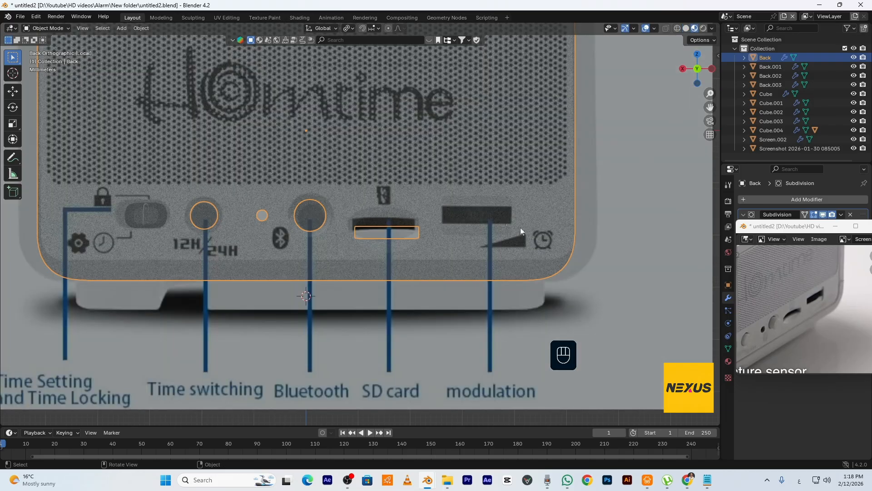
key(Tab)
scroll(515, 214, up, 3)
shift+middle_drag(520, 218, 452, 228)
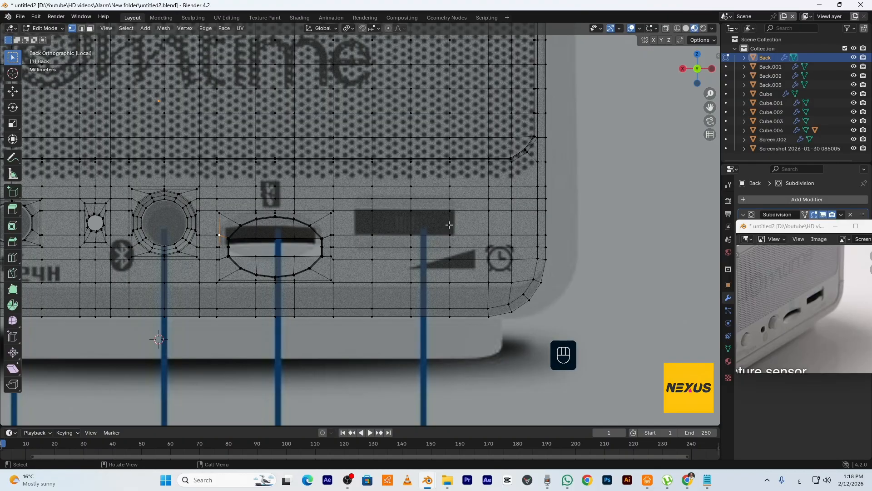
key(2)
key(ctrl+r)
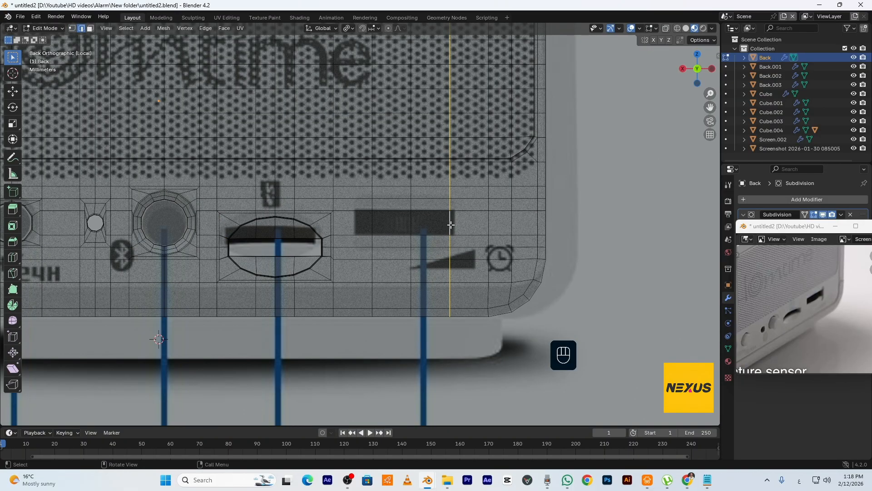
click(451, 225)
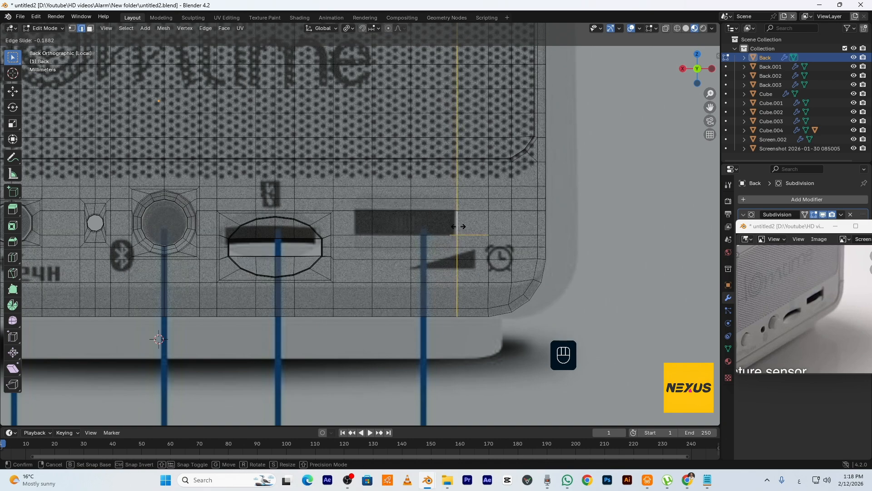
click(459, 227)
key(ctrl+r)
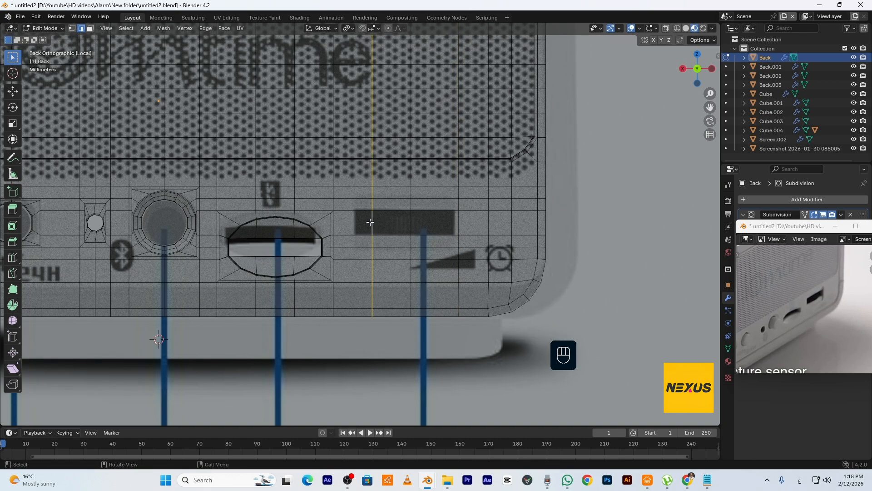
click(371, 222)
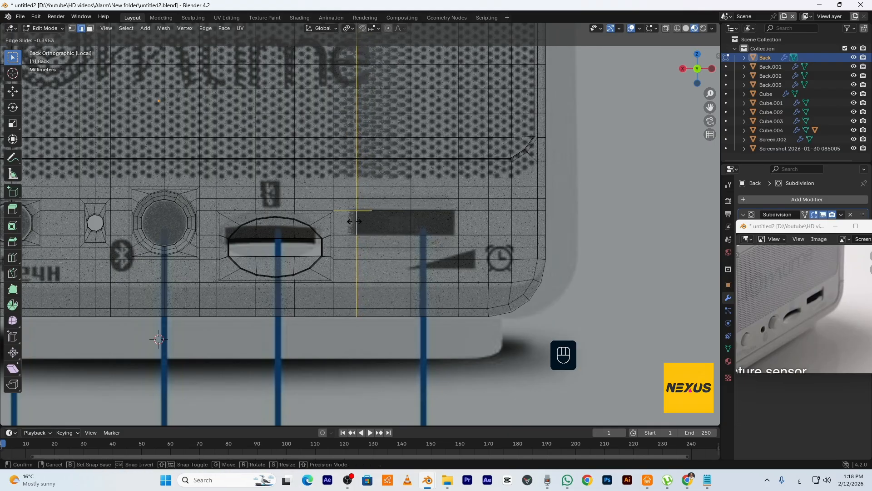
click(350, 221)
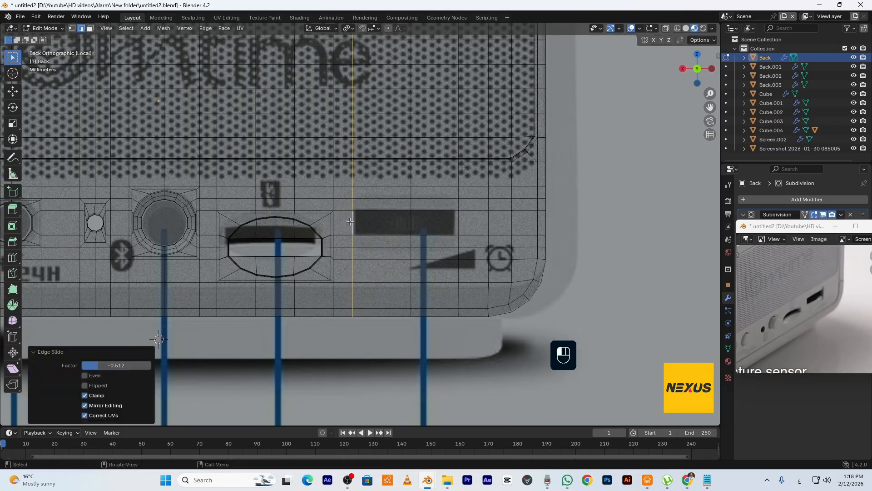
- Dissolve the off-centre vertical edge loop crossing the modulation slot and add a loop cut midway between the slot's end loops
key(ctrl+r)
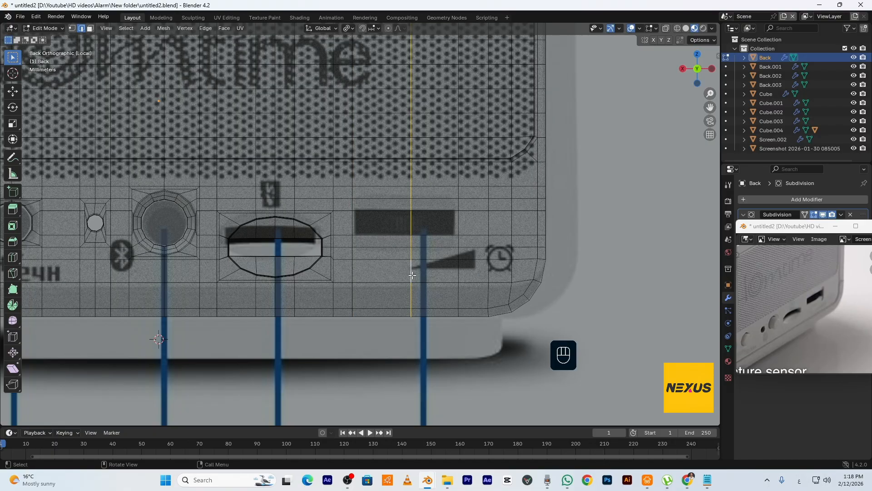
click(412, 275)
key(Delete)
click(411, 275)
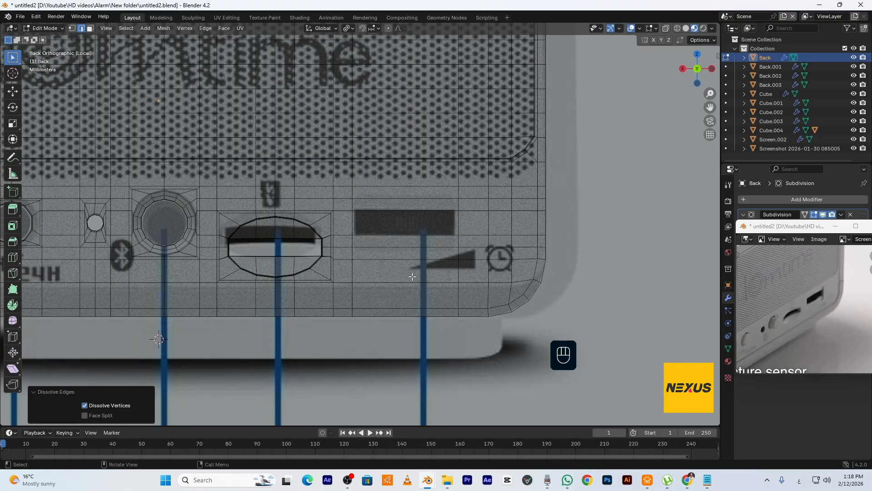
key(ctrl+r)
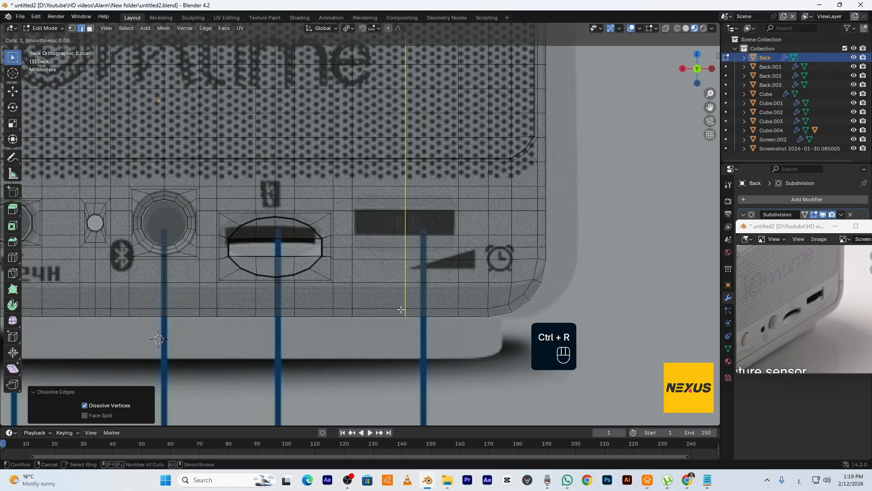
click(404, 308)
click(405, 309)
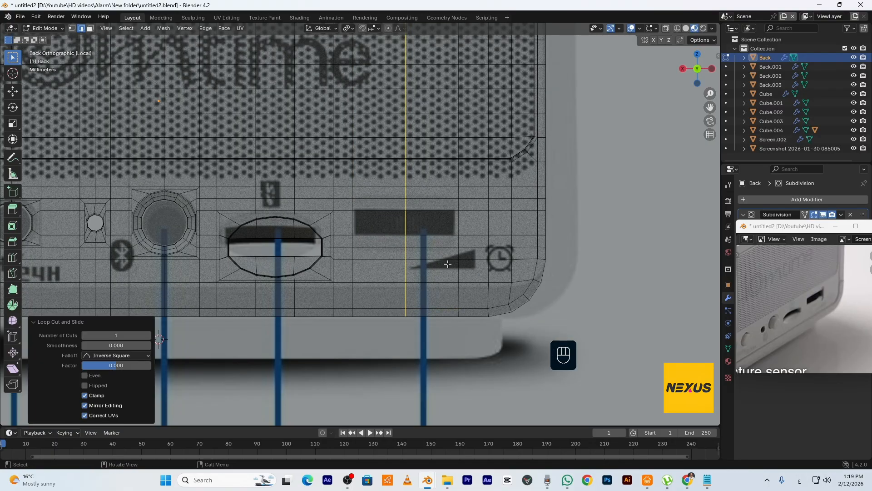
- Select the block of faces over the modulation slot, inset it by 0.00032 m and again by 0.000321 m, and return to Solid shading
key(3)
click(429, 193)
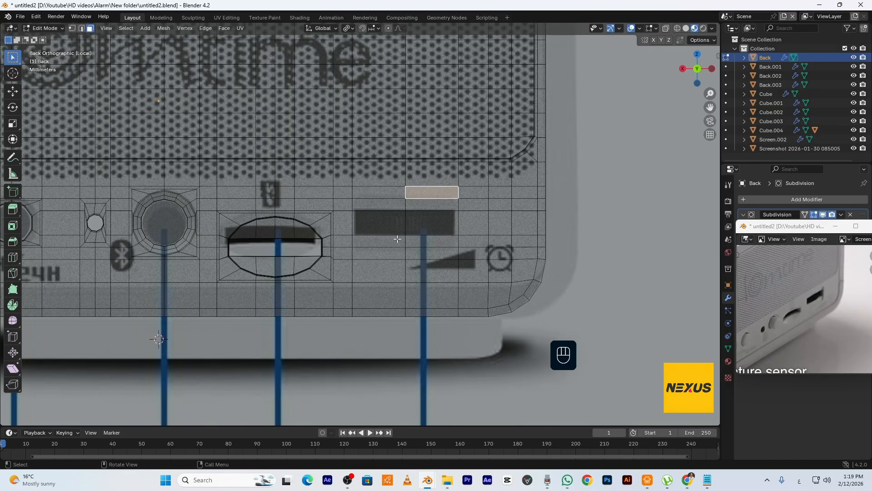
ctrl+shift+click(371, 253)
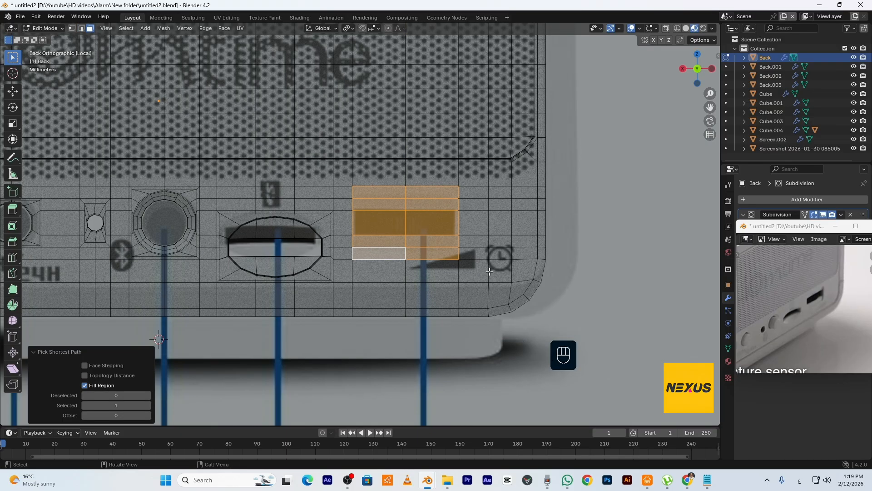
key(i)
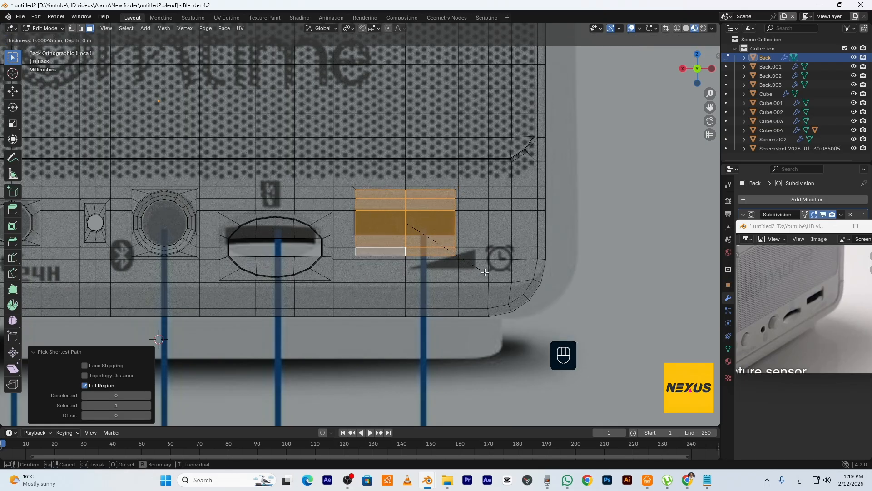
click(486, 273)
key(i)
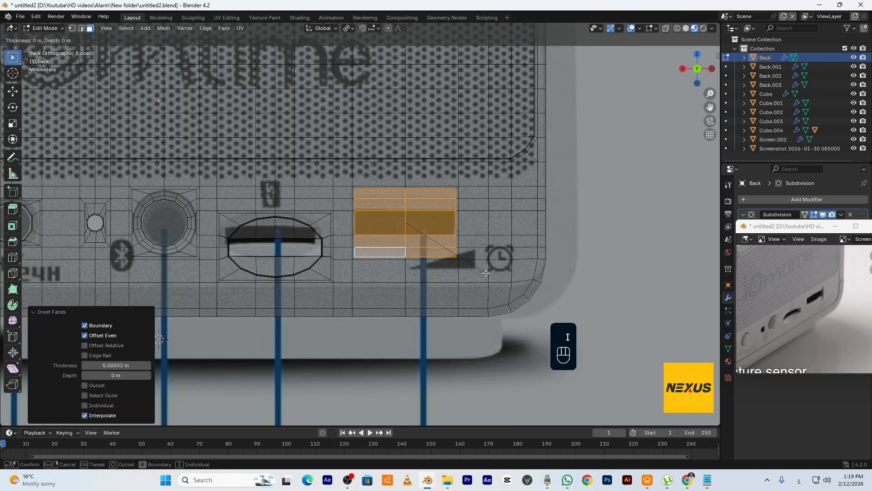
click(483, 272)
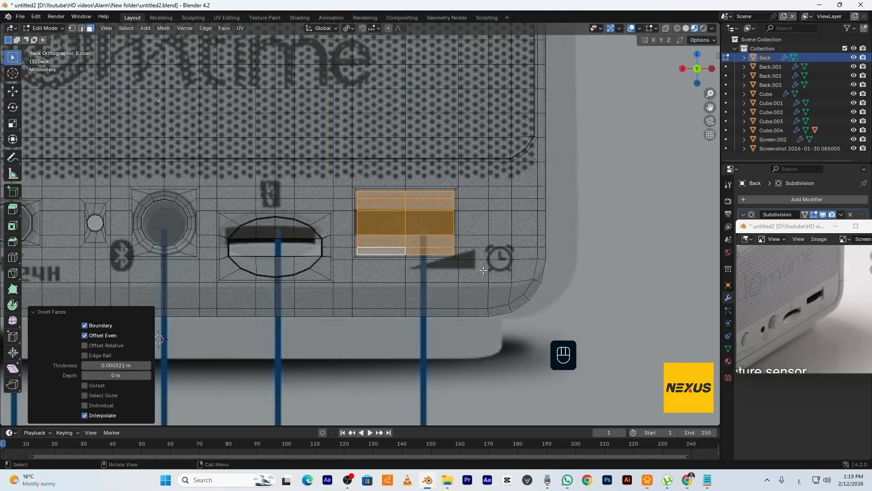
middle_drag(417, 223, 461, 238)
click(687, 28)
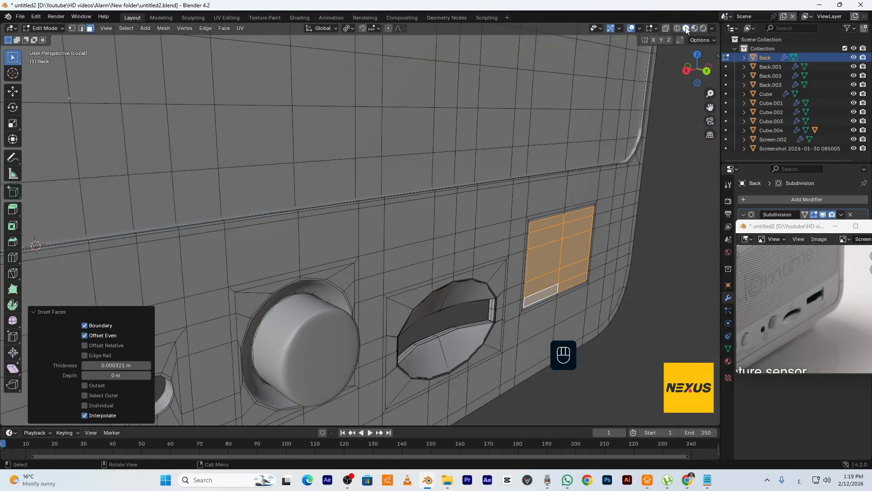
shift+middle_drag(586, 299, 507, 292)
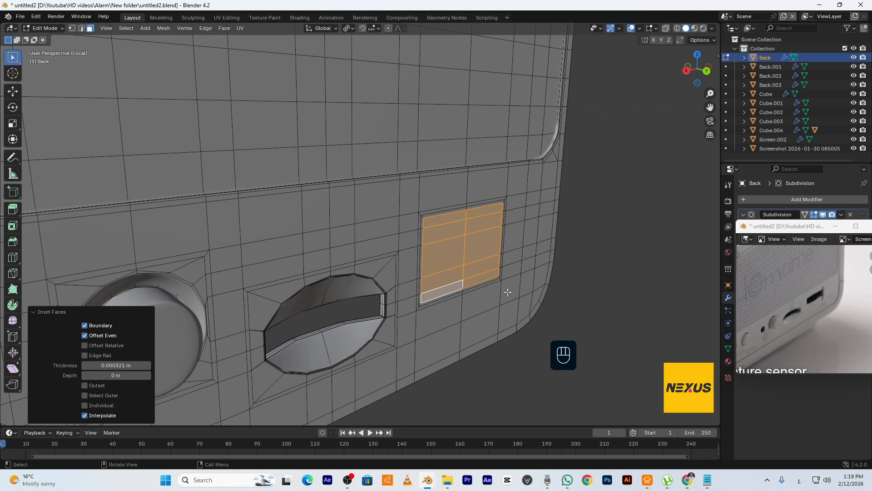
- Extrude the inset face block inward by 0.000081 m and turn off the Subdivision modifier's viewport display
key(e)
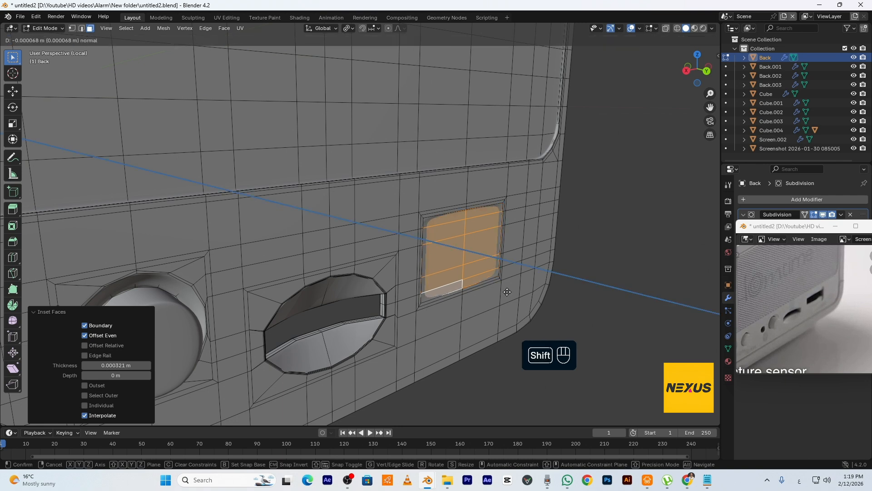
click(507, 291)
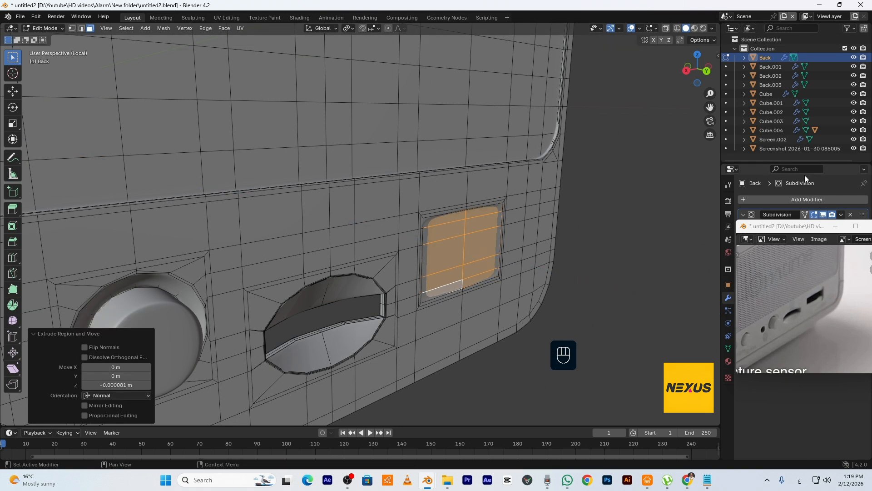
click(818, 214)
scroll(570, 269, up, 4)
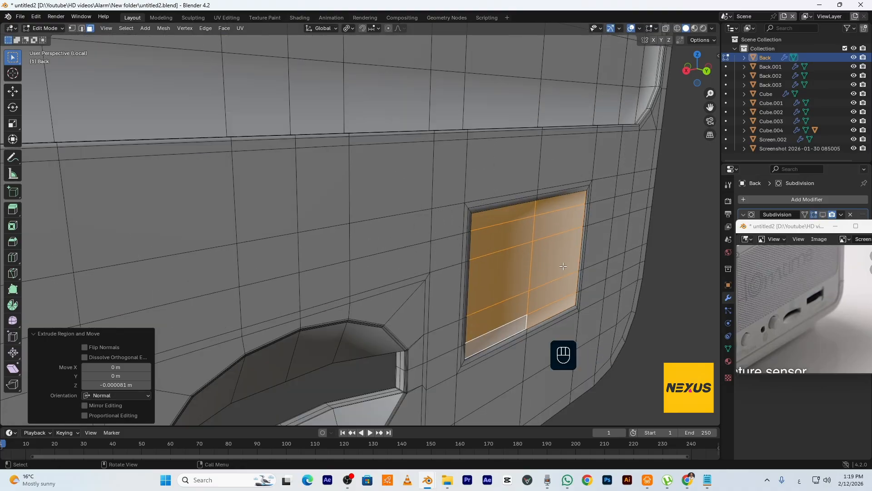
scroll(570, 269, down, 2)
scroll(571, 269, up, 2)
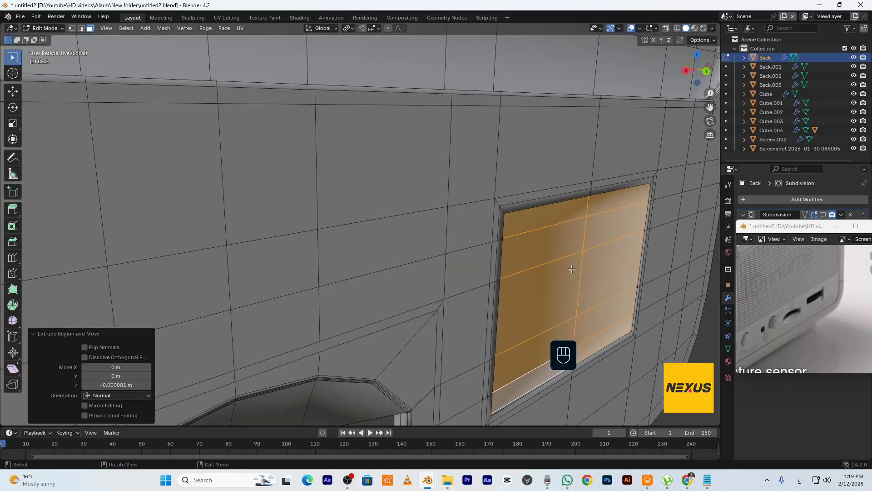
- Move the recessed face block slightly deeper along the global Y axis
key(g)
middle_click(602, 293)
key(shift)
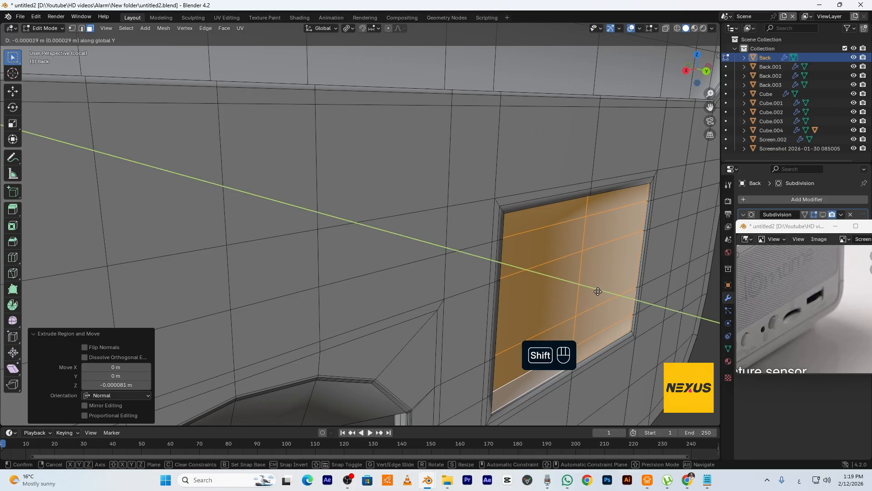
click(593, 290)
- Extrude the two middle faces of the recess slightly inward and delete the resulting faces to open the slot
click(616, 268)
shift+click(575, 301)
key(e)
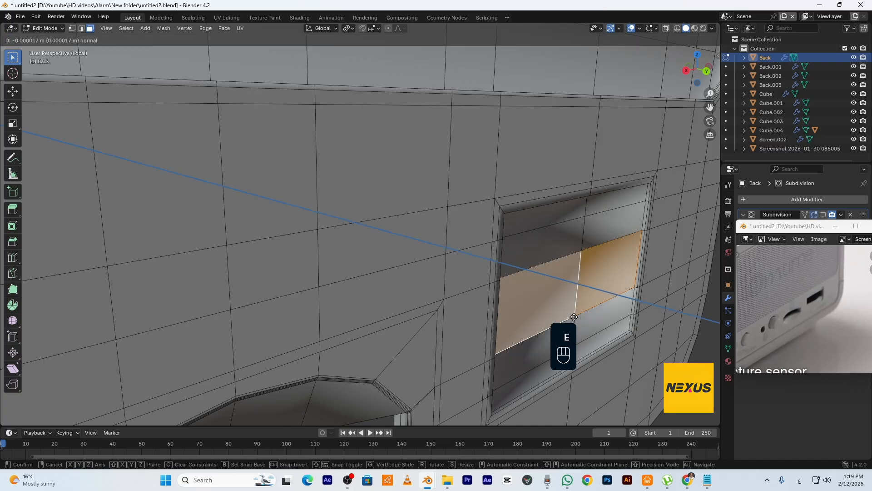
key(x)
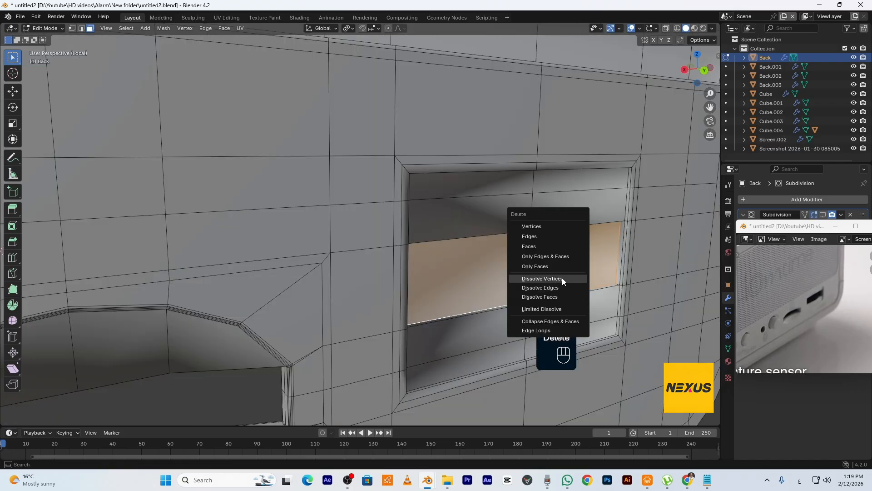
click(544, 250)
middle_drag(555, 266, 590, 304)
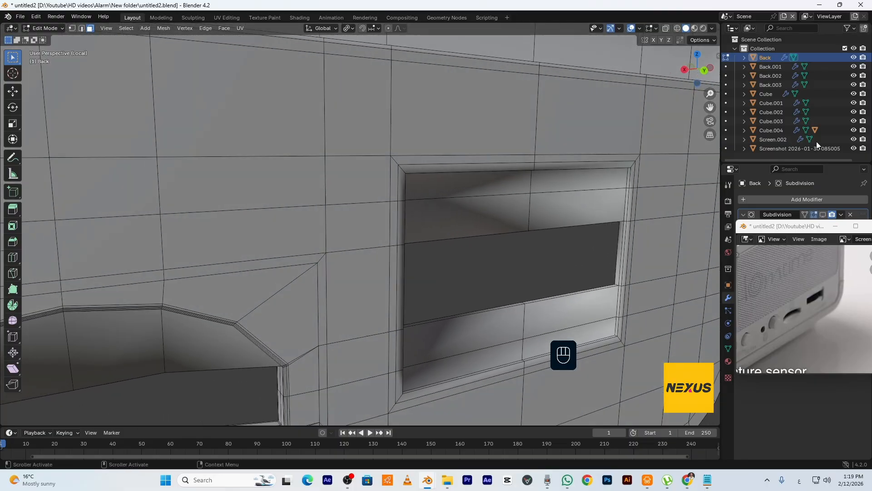
- Restore the Subdivision display, bevel the vertical edge loop through the slot's centre to a 0.00535 m width, and check in Object Mode
click(823, 215)
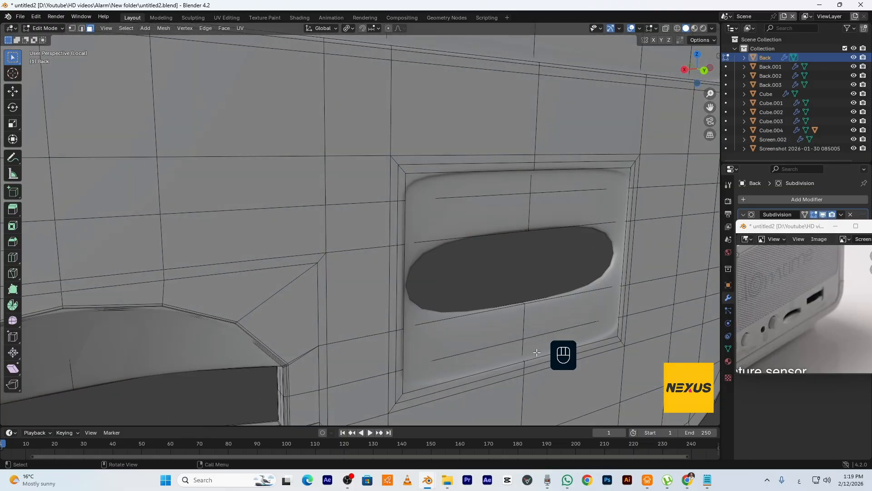
alt+click(527, 326)
key(2)
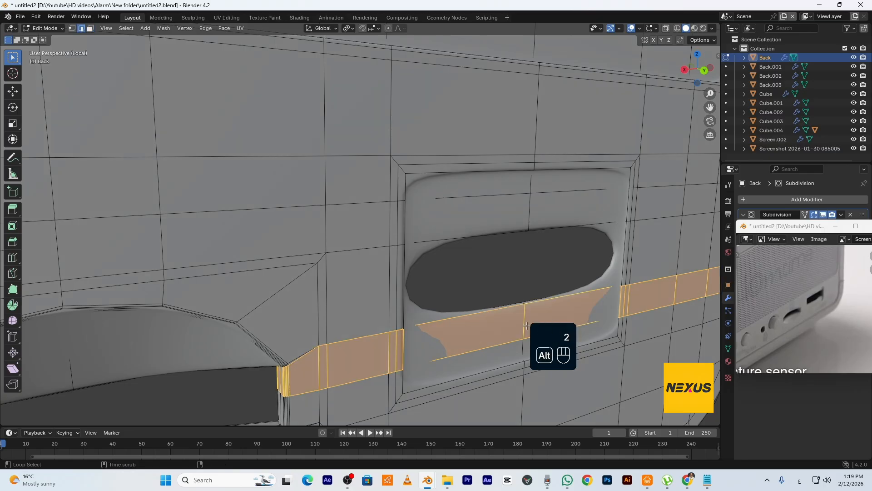
alt+click(527, 325)
alt+shift+click(530, 213)
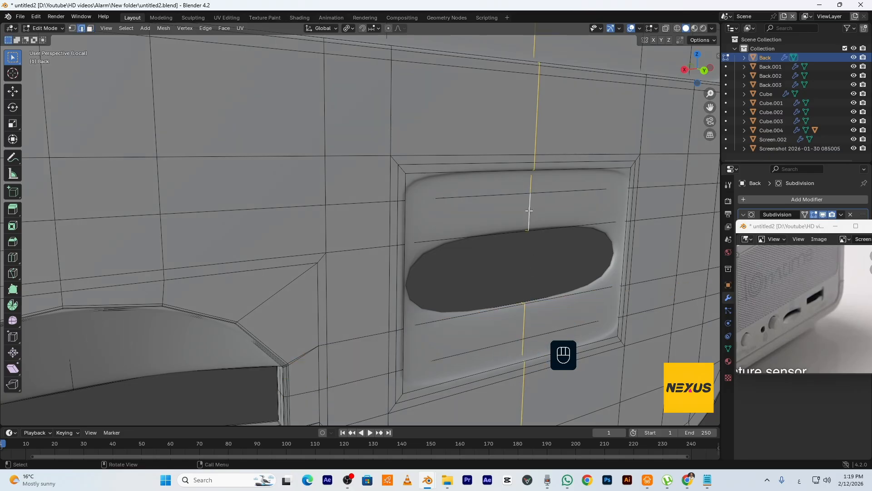
key(ctrl+b)
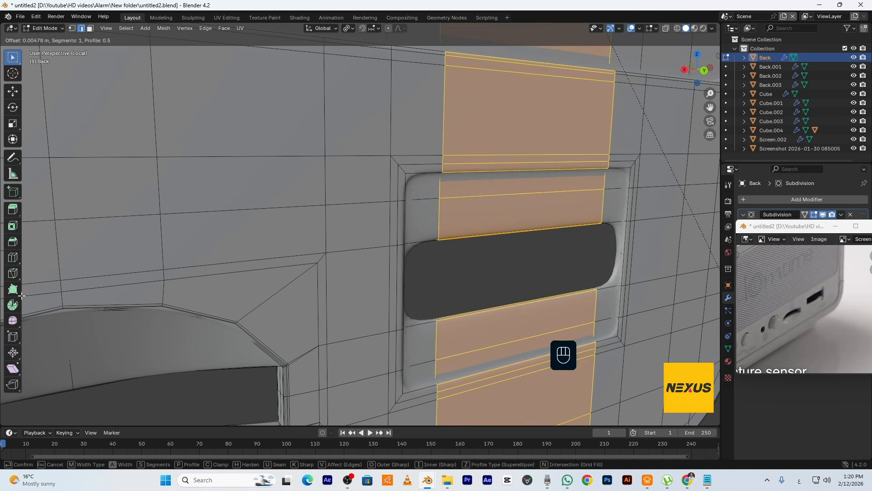
click(44, 295)
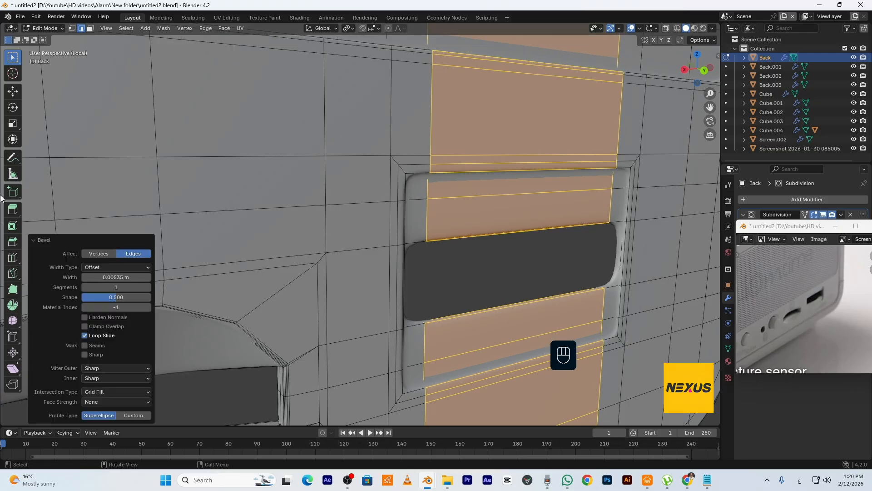
key(Tab)
key(Tab)
click(421, 268)
key(Tab)
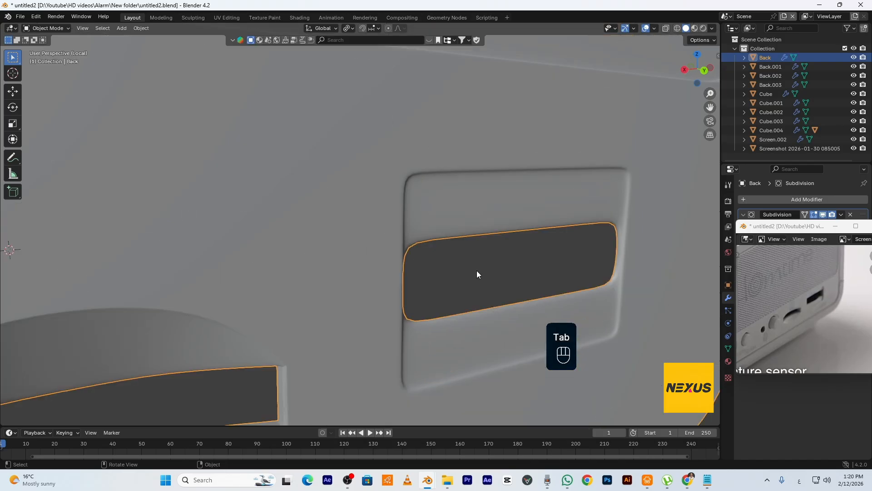
- With the Subdivision display off in Edit Mode, loop-cut the recess's thin side wall and bevel the new loop to 0.000037 m
scroll(478, 273, down, 4)
mouse_move(611, 312)
middle_down()
mouse_move(560, 322)
mouse_move(600, 320)
mouse_move(609, 305)
middle_up()
scroll(537, 226, up, 5)
shift+middle_drag(536, 227, 415, 239)
key(Tab)
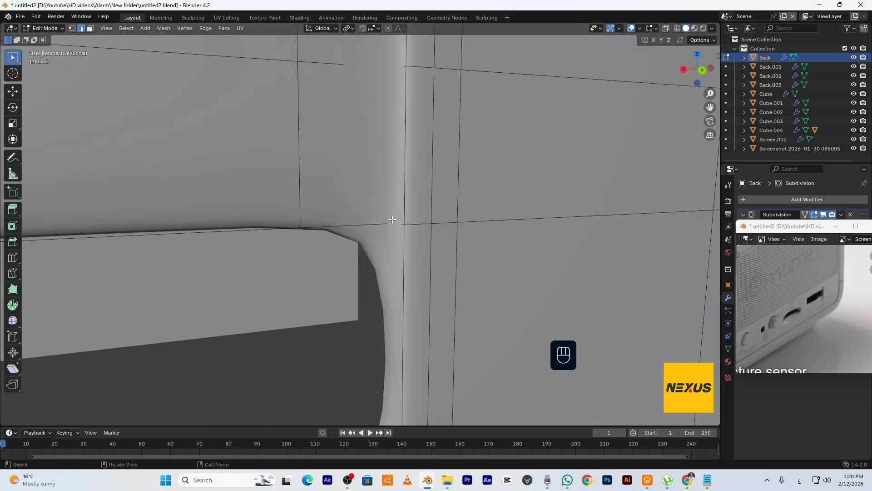
click(823, 215)
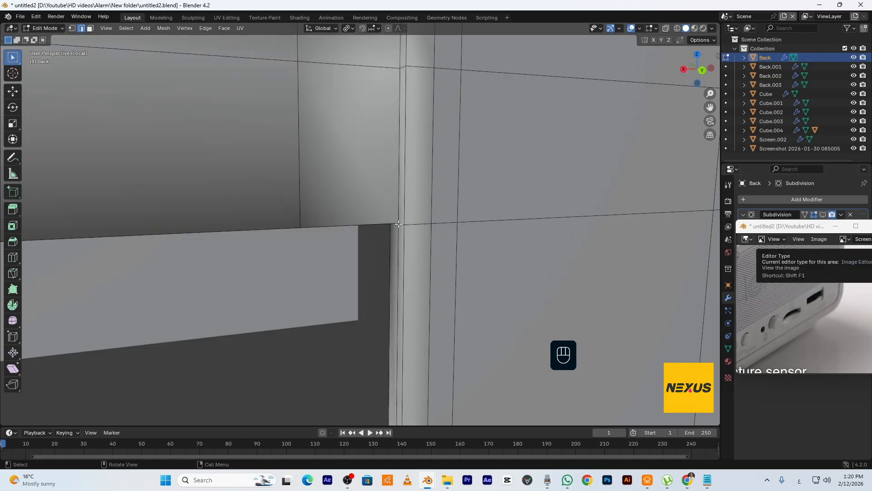
key(ctrl+r)
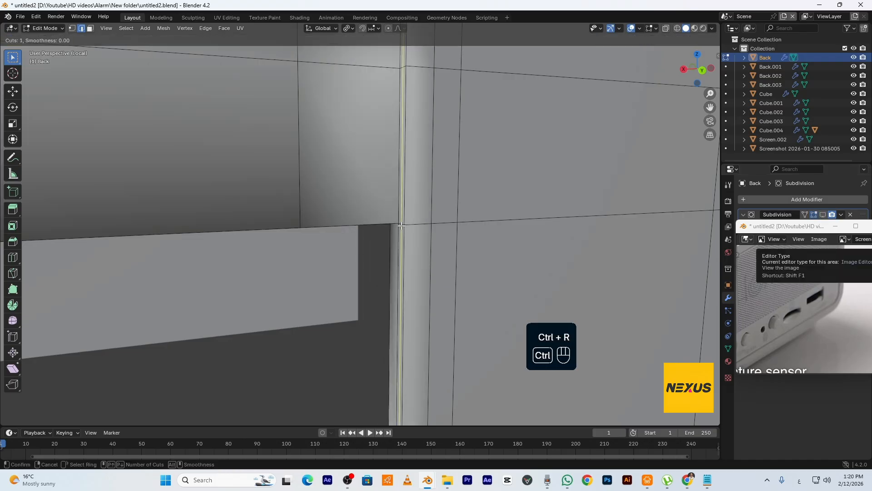
click(401, 225)
right_click(402, 226)
key(ctrl+b)
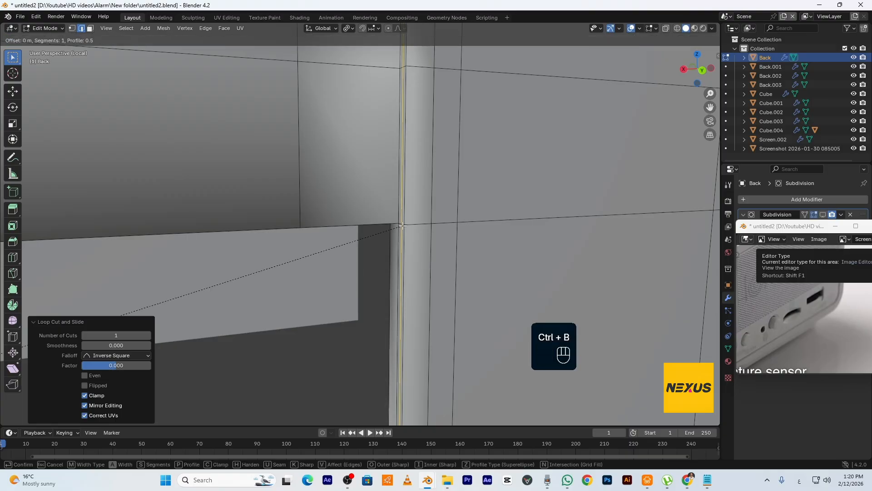
shift+click(438, 243)
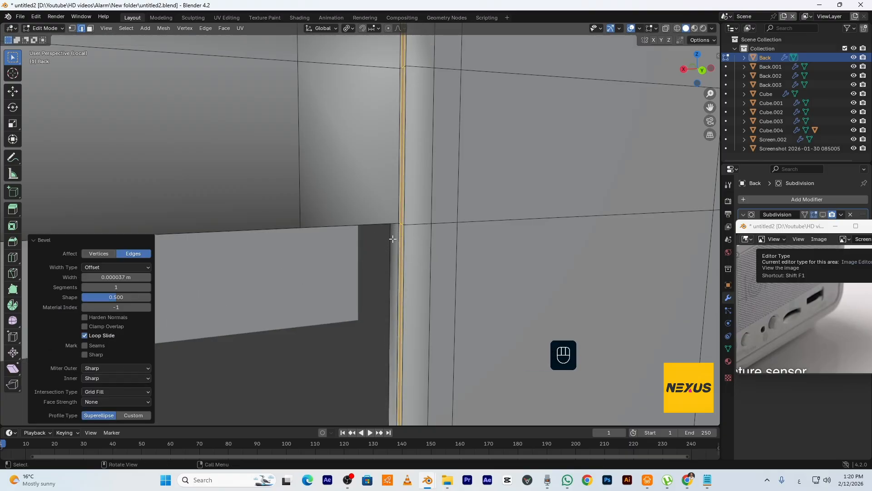
- Add a centred loop cut around the inner wall of the slot opening and bevel it to a width of 0.000075 m
middle_drag(393, 238, 595, 385)
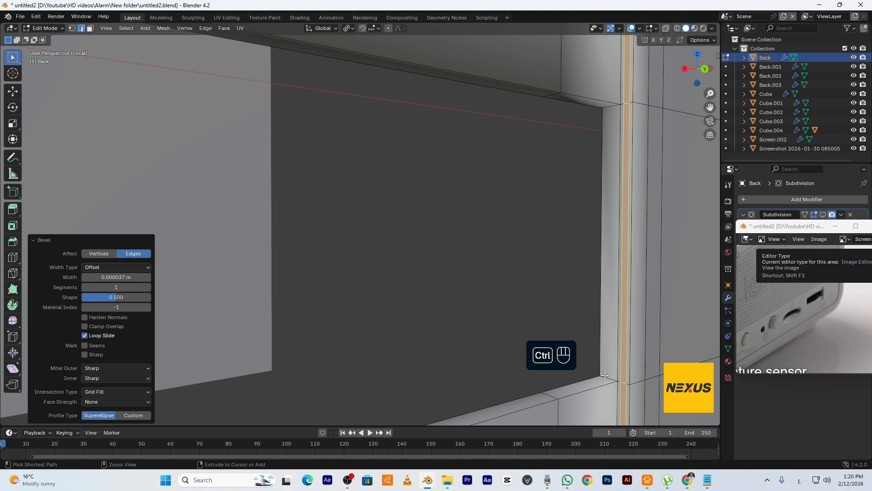
key(ctrl+r)
click(607, 378)
right_click(607, 377)
key(ctrl+b)
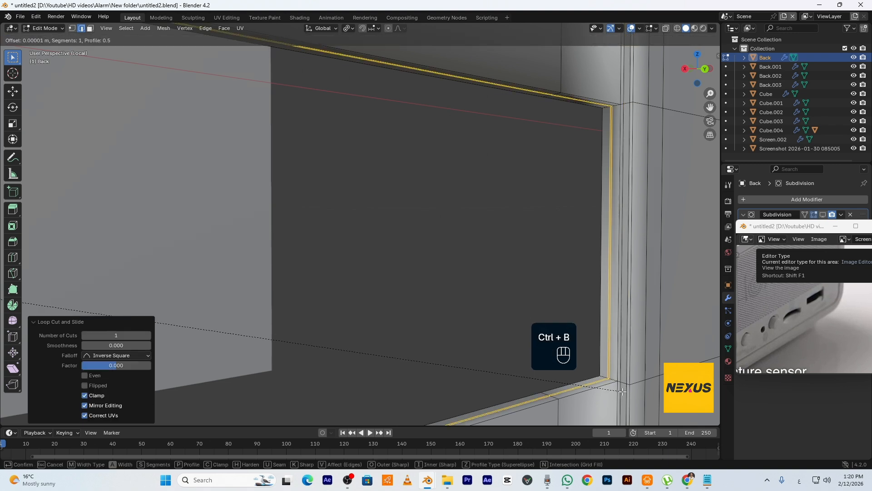
click(617, 348)
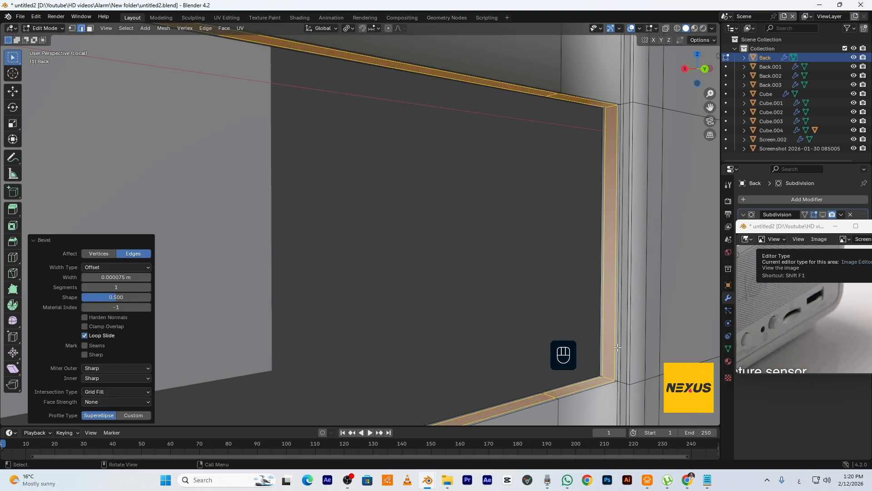
- Add a centred loop cut around the inner rim framing the recess and bevel it by about 0.000115 m
scroll(617, 348, down, 4)
middle_drag(613, 346, 605, 356)
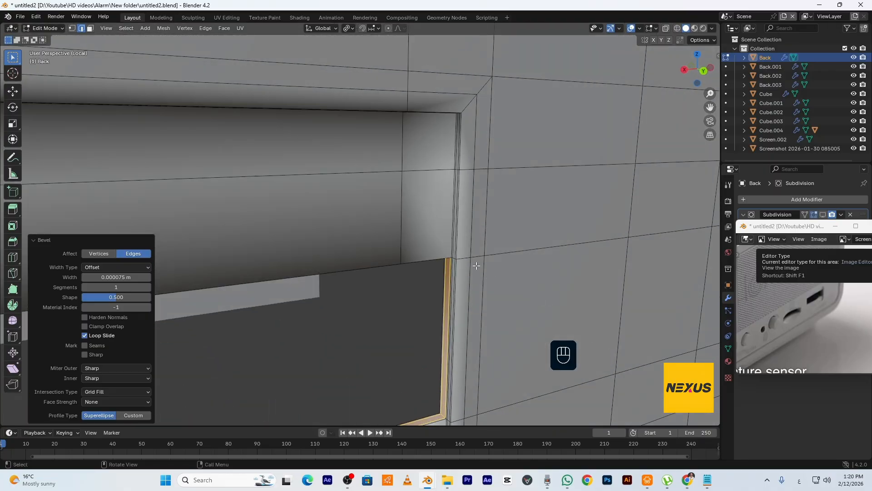
key(ctrl+r)
click(461, 257)
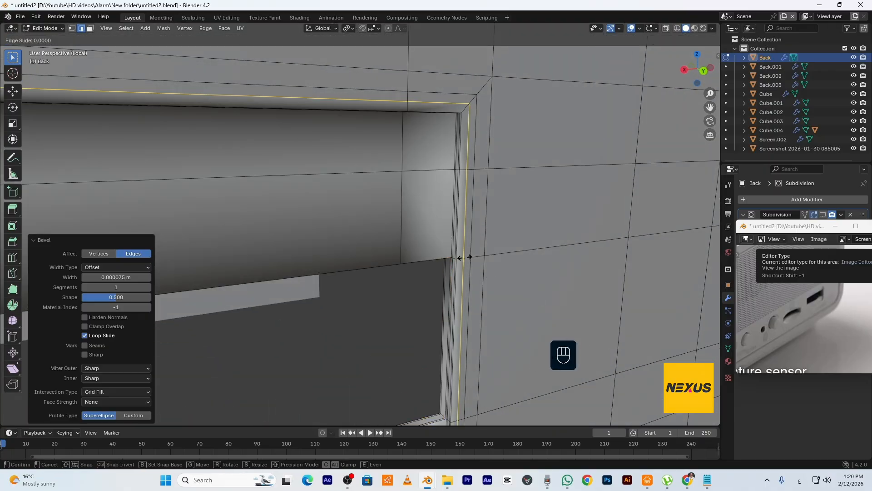
right_click(503, 266)
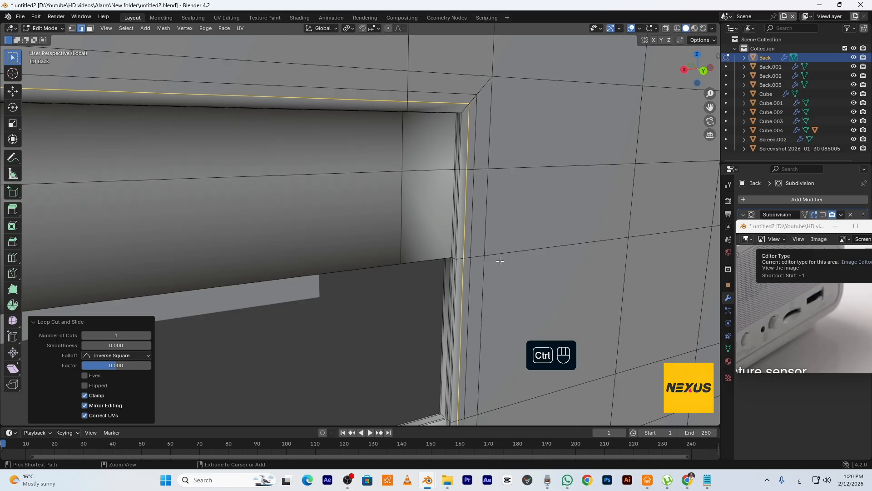
key(ctrl+b)
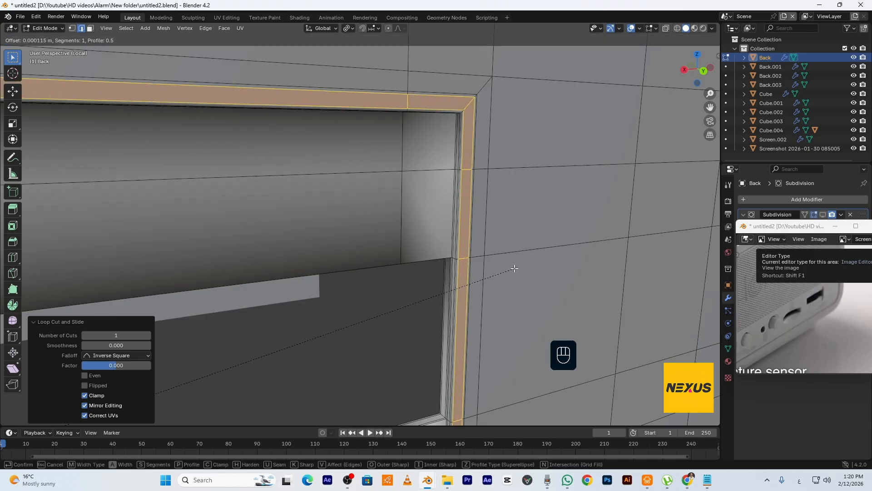
click(512, 269)
- Select the outermost face loop framing the recess and hide it
middle_drag(513, 269, 503, 239)
shift+middle_drag(550, 155, 487, 236)
alt+click(475, 204)
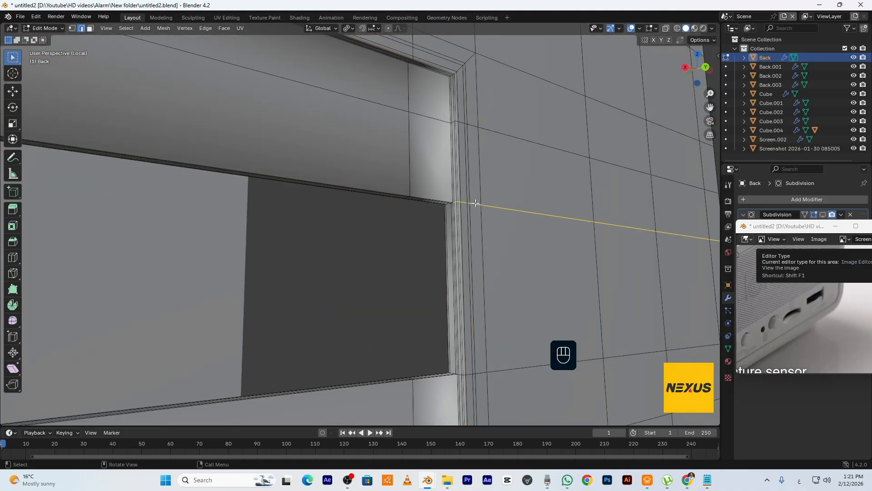
key(3)
alt+click(476, 203)
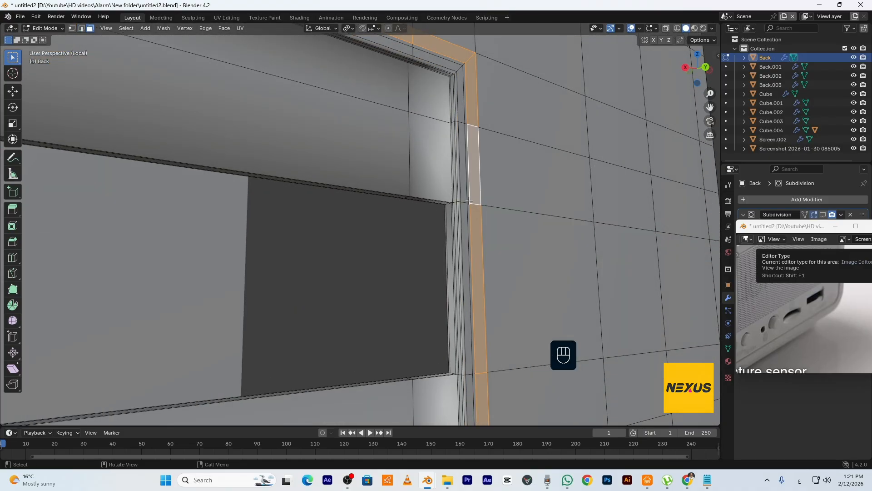
key(h)
- Select the short edge runs crossing the rim at both corners of the slot opening nearest the panel's side edge
scroll(461, 219, up, 2)
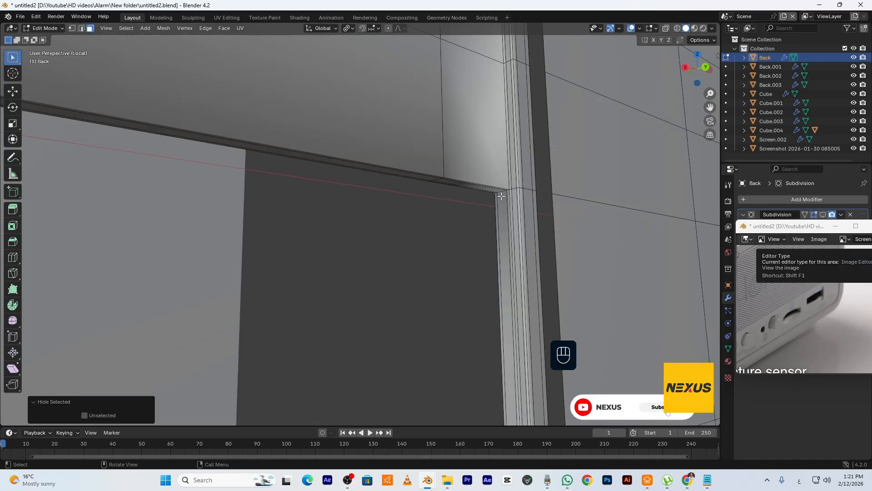
key(2)
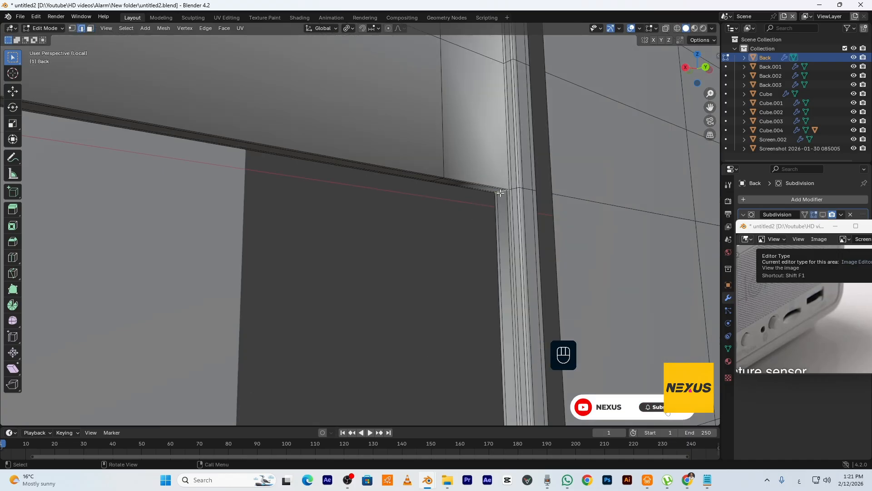
alt+shift+click(500, 193)
scroll(501, 196, down, 4)
middle_drag(506, 231, 513, 259)
scroll(591, 259, up, 4)
alt+shift+click(603, 261)
- Extend the selection with the short edge runs crossing the rim at both slot-opening corners nearest the oval hole
scroll(600, 259, down, 5)
middle_drag(437, 213, 359, 182)
scroll(351, 199, up, 5)
scroll(455, 182, up, 3)
middle_drag(491, 236, 535, 234)
alt+shift+click(525, 190)
key(ctrl+z)
scroll(524, 191, down, 5)
scroll(412, 325, up, 2)
scroll(413, 325, up, 2)
shift+middle_drag(460, 352, 481, 271)
alt+shift+click(470, 288)
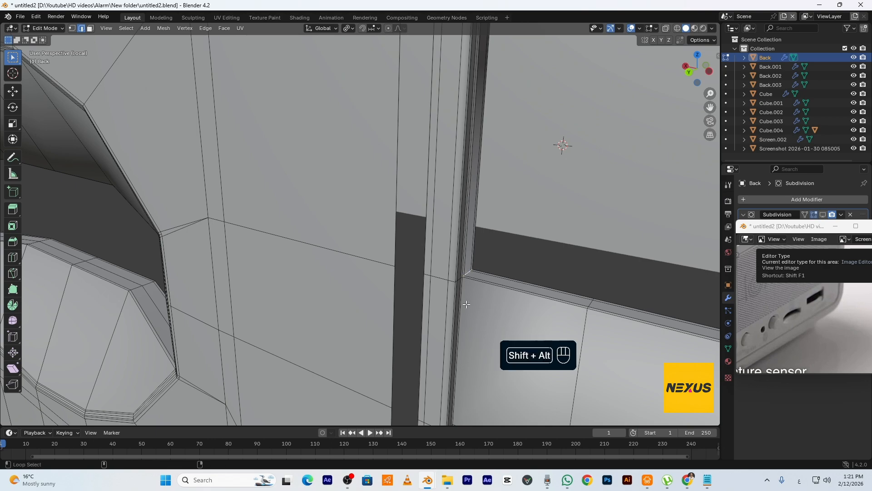
scroll(472, 294, down, 8)
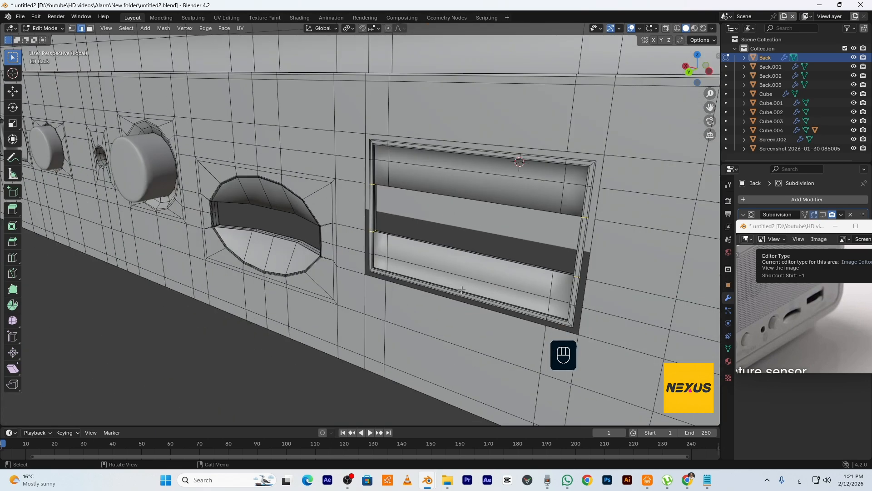
- Bevel the selected edge runs at the four slot-opening corners with 2 segments and a width of 0.000036 m
middle_drag(464, 292, 546, 283)
scroll(543, 261, up, 8)
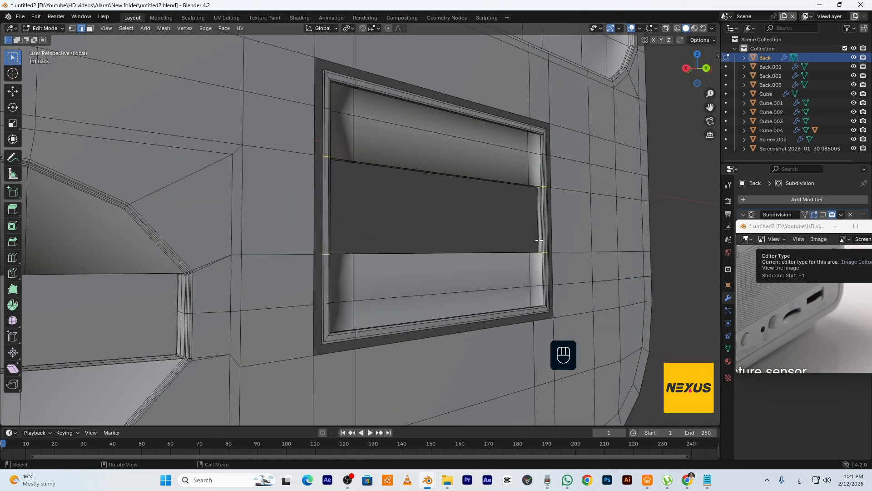
shift+middle_drag(551, 211, 662, 294)
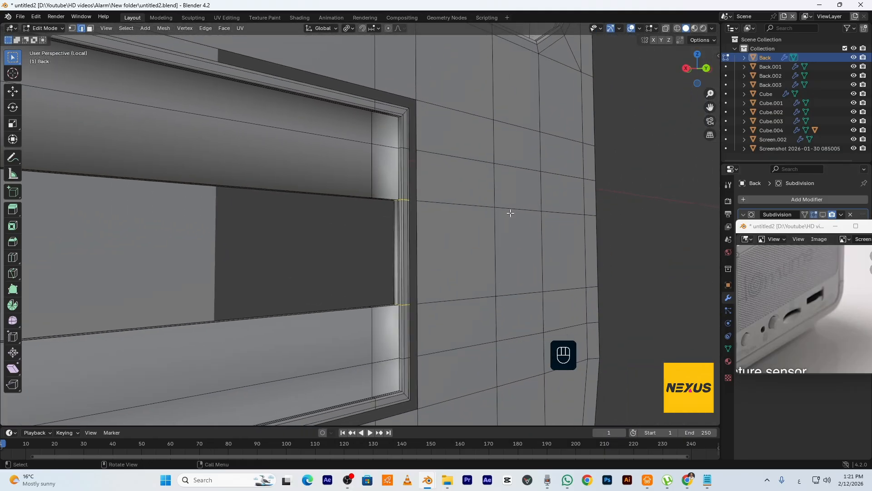
scroll(516, 212, up, 8)
ctrl+middle_drag(546, 203, 564, 205)
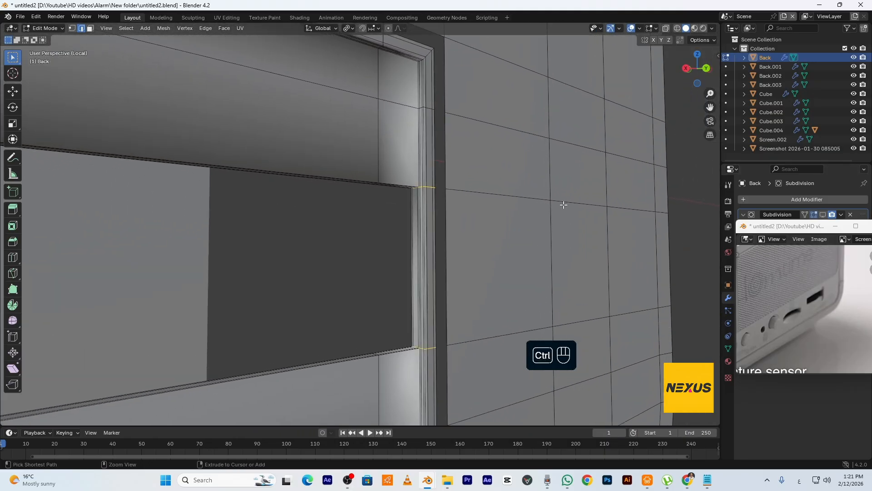
key(ctrl+b)
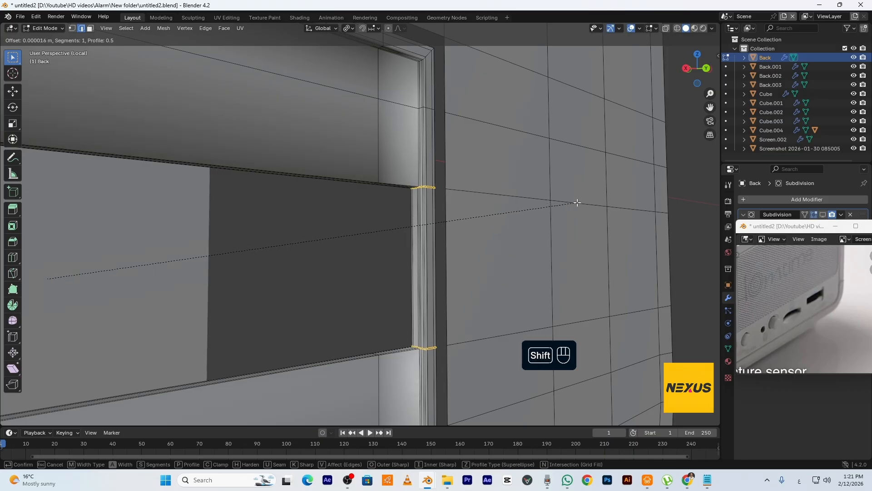
scroll(523, 230, up, 1)
click(545, 230)
- Dissolve the small leftover edges at the outer ends of the corner bevels and reveal the hidden face loop framing the recess
middle_drag(514, 221, 445, 227)
scroll(552, 243, down, 2)
scroll(552, 244, down, 2)
shift+middle_drag(552, 244, 119, 234)
scroll(450, 205, up, 3)
scroll(475, 164, up, 2)
shift+middle_drag(470, 150, 447, 196)
scroll(478, 150, up, 1)
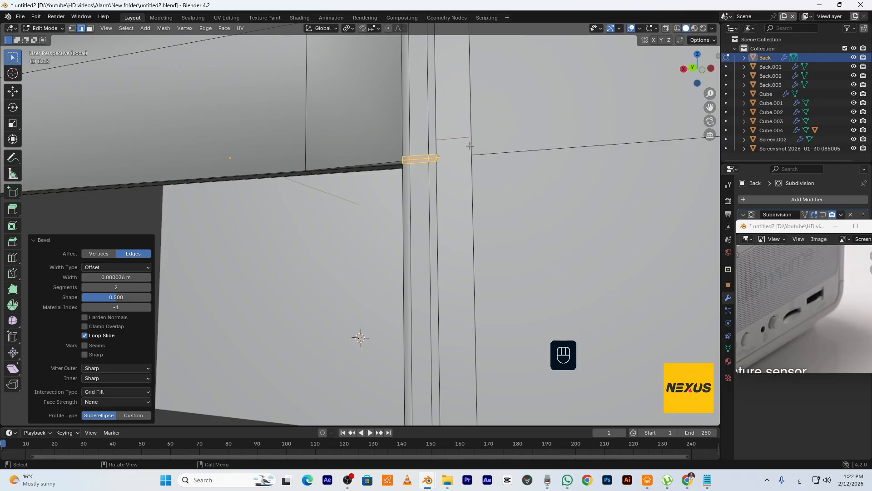
scroll(437, 157, down, 4)
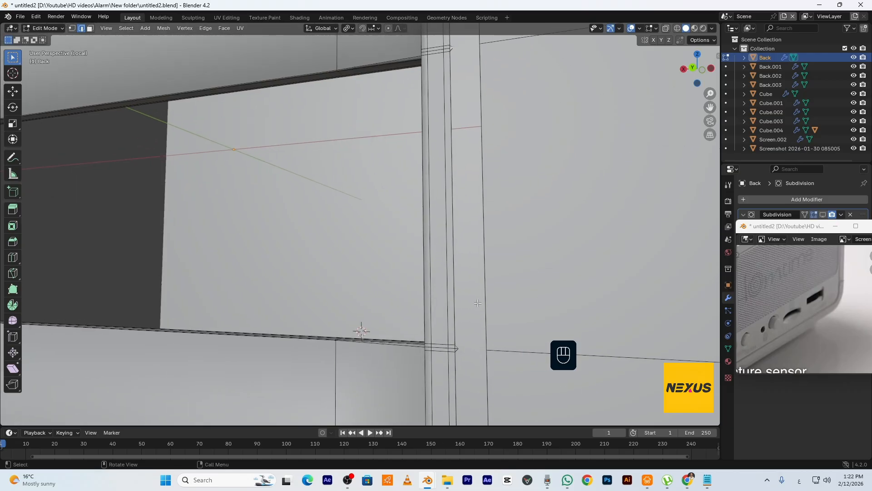
shift+middle_drag(347, 184, 320, 225)
shift+middle_drag(93, 284, 434, 336)
scroll(434, 336, up, 6)
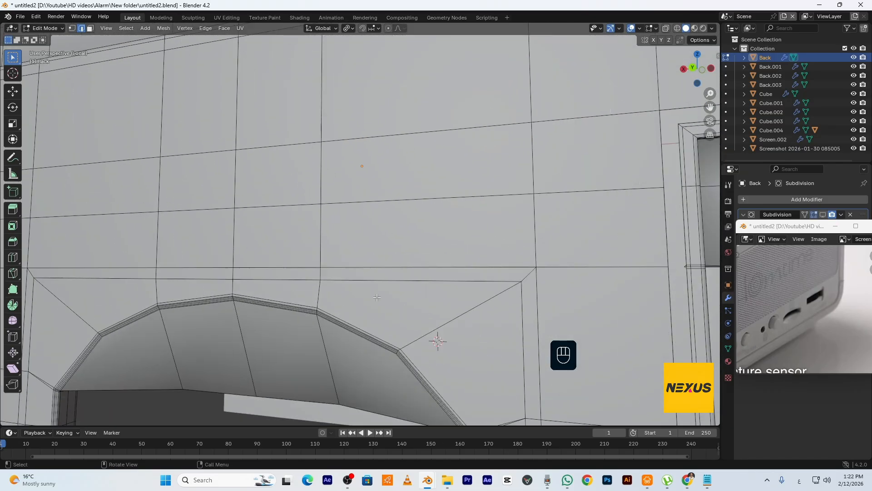
scroll(437, 341, down, 3)
shift+middle_drag(109, 187, 2, 136)
scroll(590, 36, up, 5)
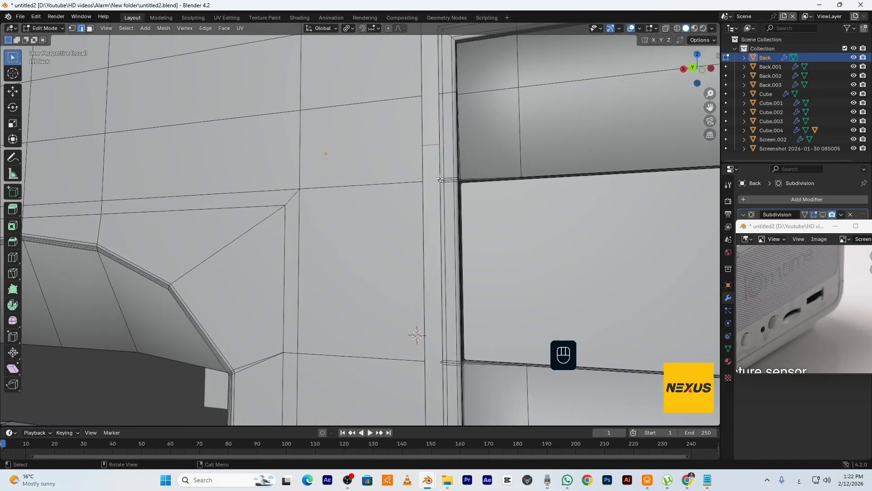
scroll(400, 306, down, 4)
scroll(400, 306, up, 4)
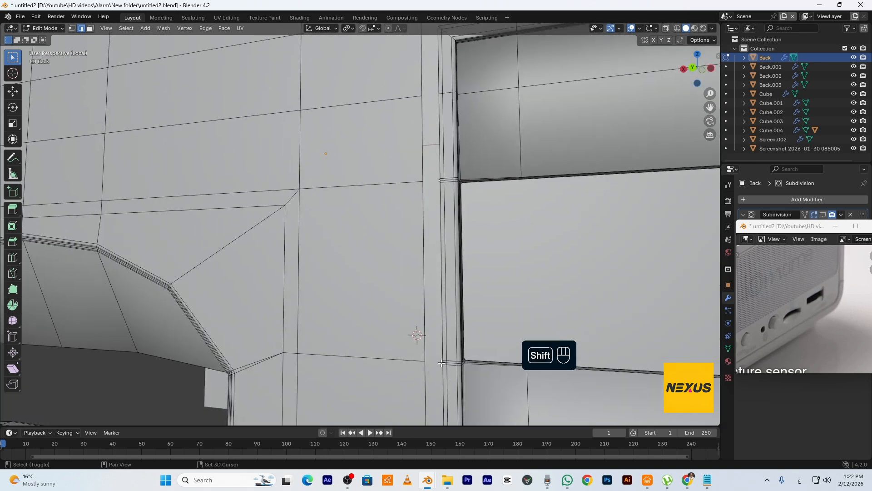
scroll(589, 250, down, 5)
key(x)
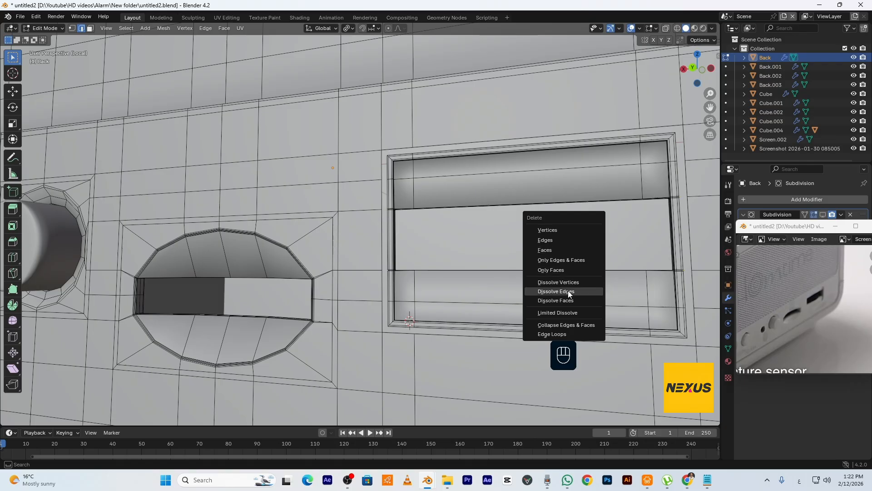
click(568, 291)
key(alt+h)
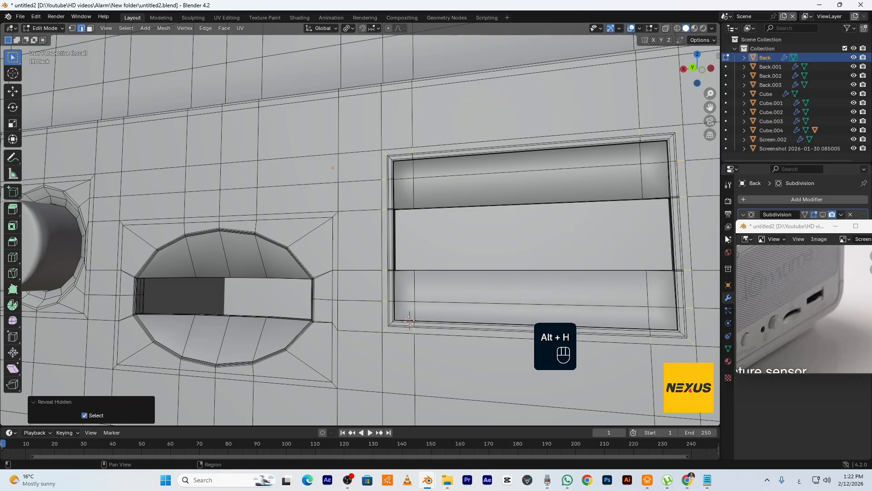
- Merge the rim vertices at the ends of the corner bevels into the adjacent outer loop vertices, using At Last
shift+middle_drag(644, 275, 361, 176)
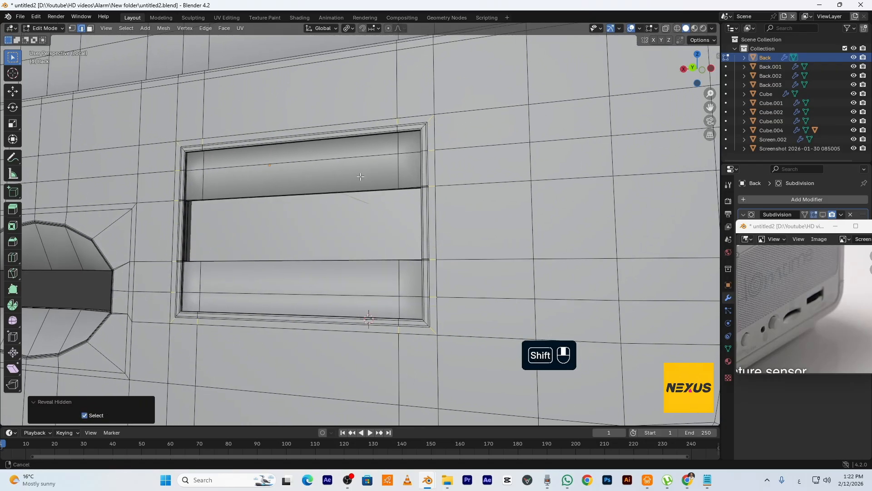
scroll(360, 176, up, 6)
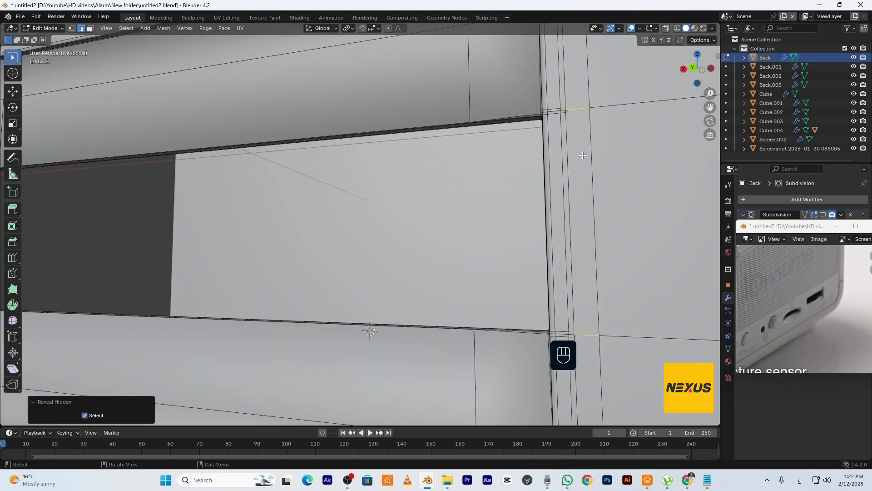
key(1)
click(574, 112)
shift+click(587, 111)
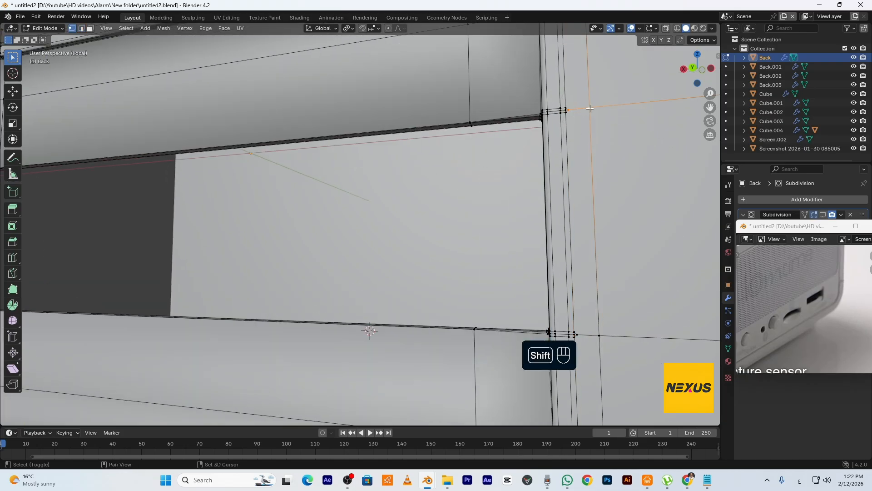
key(m)
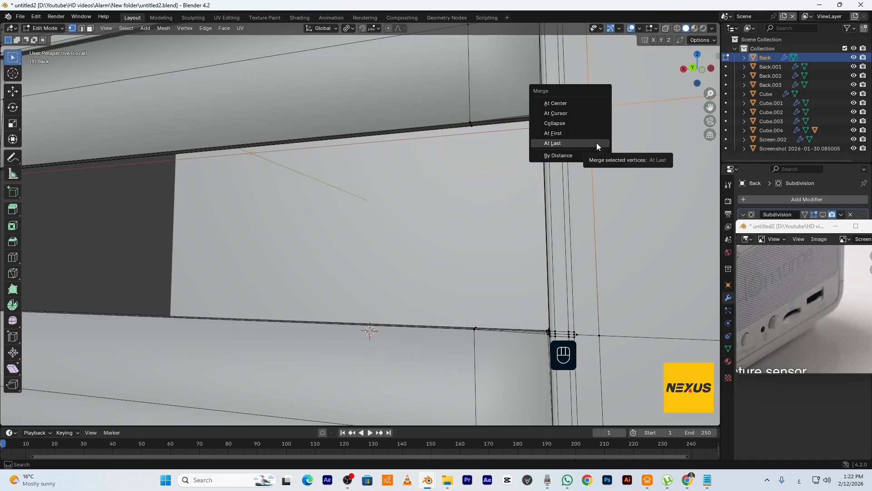
click(596, 142)
click(577, 336)
shift+click(599, 337)
key(m)
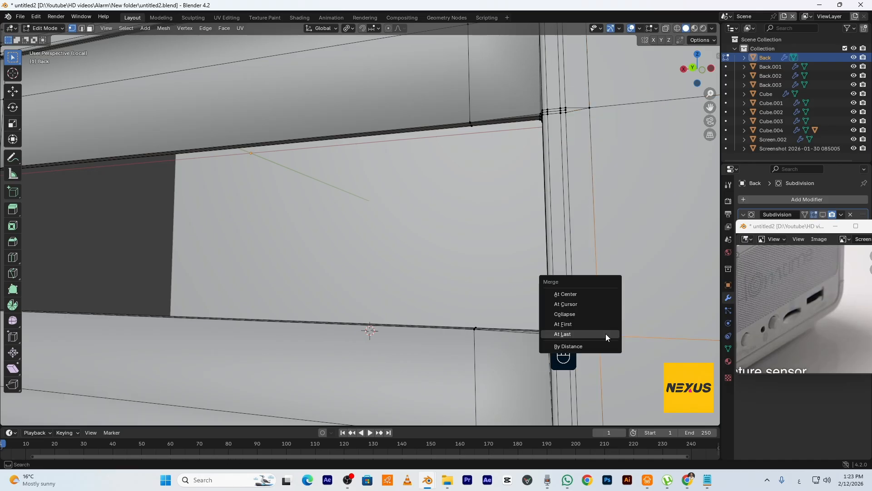
click(606, 334)
scroll(606, 334, down, 5)
shift+middle_drag(91, 61, 295, 97)
scroll(295, 98, up, 4)
shift+click(302, 240)
scroll(335, 329, up, 1)
scroll(336, 329, down, 2)
scroll(335, 329, down, 4)
- Examine the smoothed shading of the slot's rim and corners in Object Mode
key(Tab)
middle_drag(403, 325, 443, 235)
scroll(443, 230, up, 1)
scroll(436, 237, down, 3)
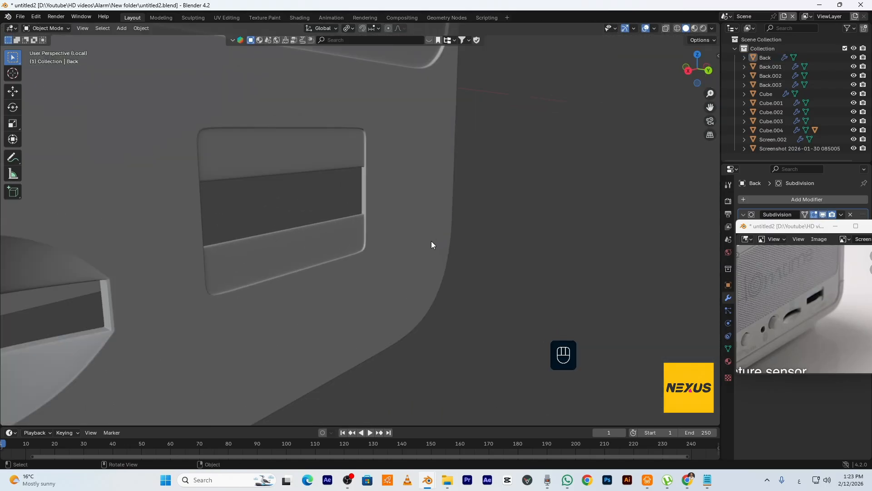
scroll(427, 244, up, 3)
scroll(427, 247, up, 2)
middle_drag(427, 248, 429, 336)
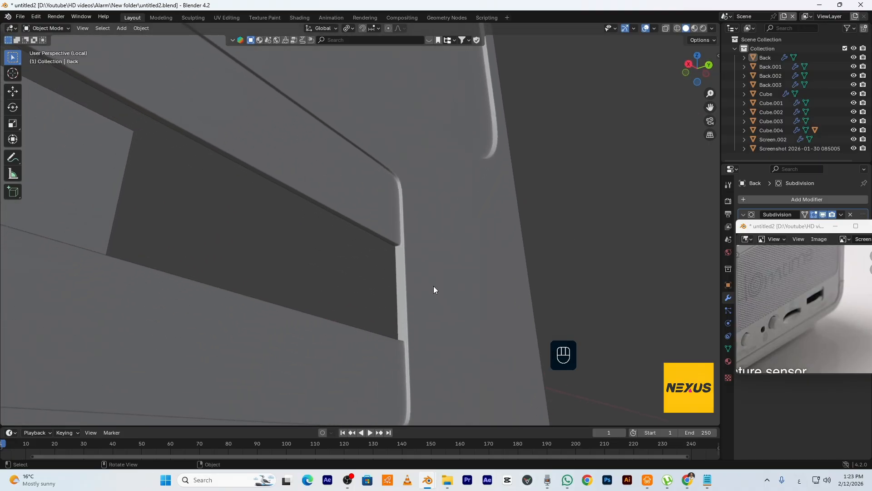
- Select the opposite end faces inside the slot opening and snap the 3D cursor to their centre
key(Tab)
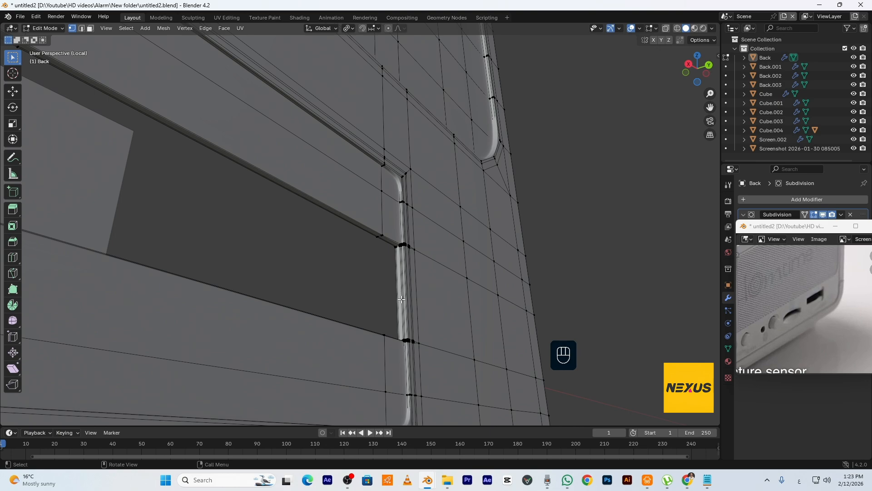
key(3)
middle_drag(409, 304, 270, 324)
shift+click(574, 148)
scroll(571, 191, down, 4)
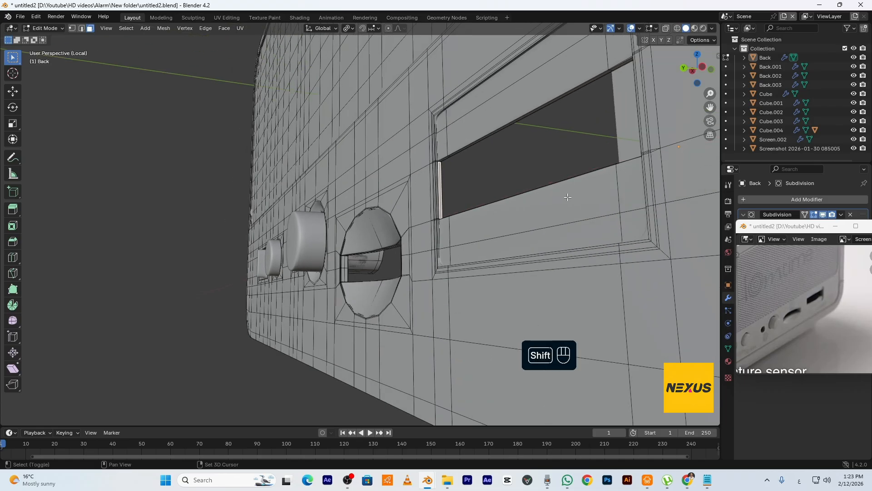
key(shift+s)
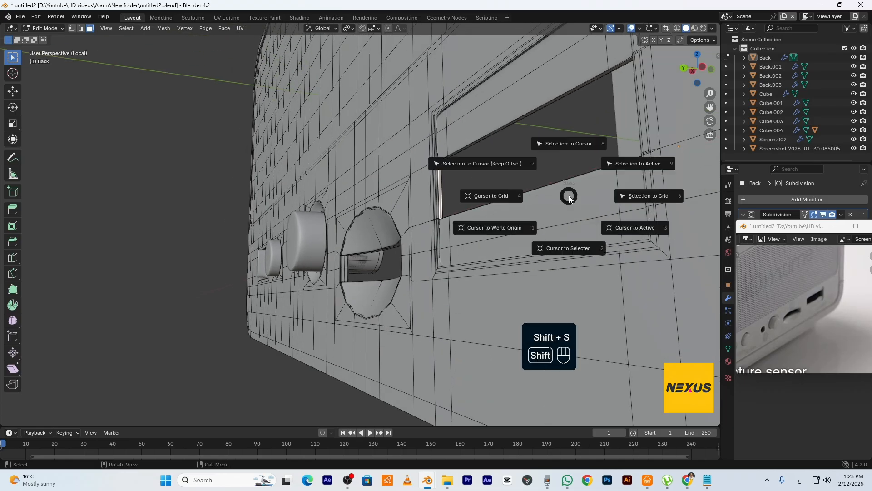
click(559, 250)
- Add a cylinder mesh with 142 vertices at the 3D cursor in the slot opening
middle_drag(522, 173, 591, 173)
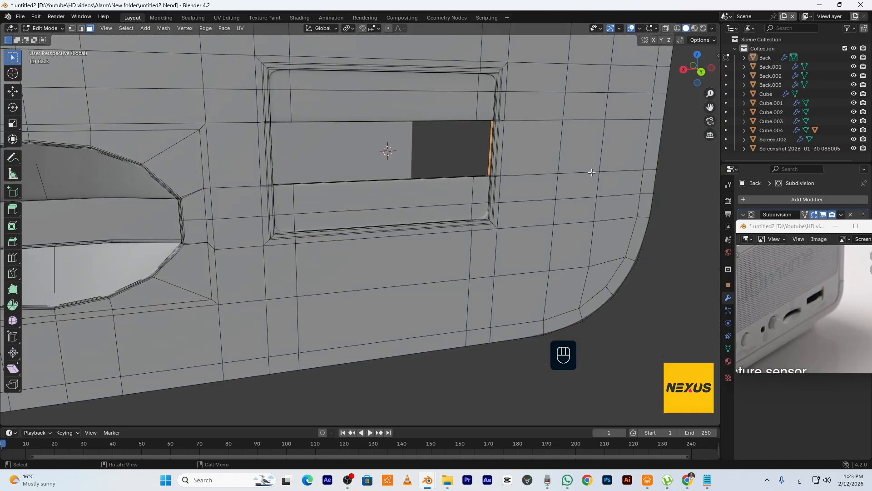
key(Tab)
key(shift+a)
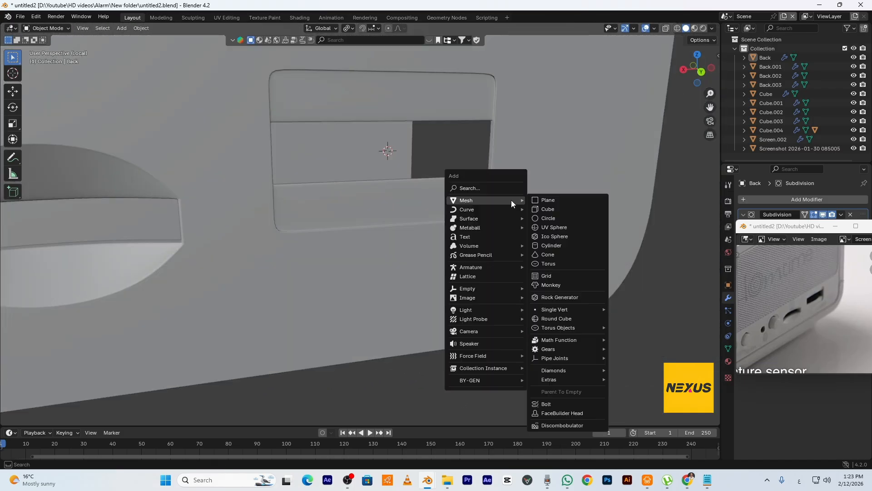
click(548, 246)
drag(115, 309, 116, 309)
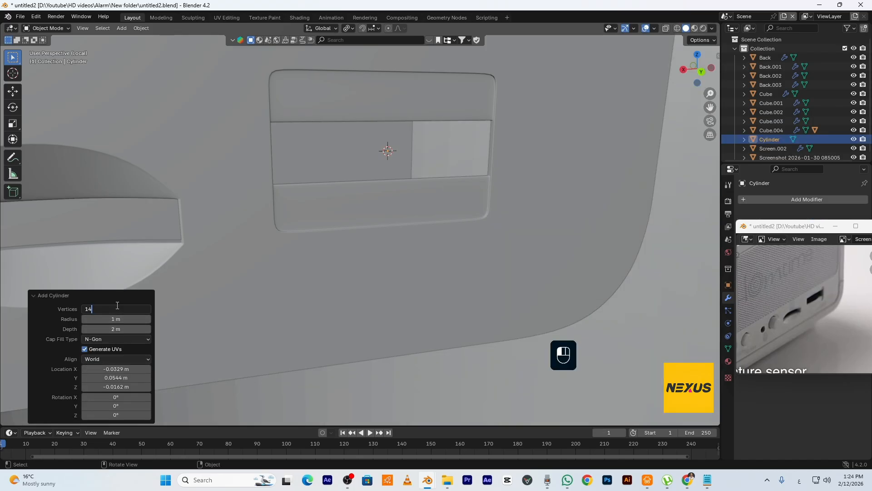
- Scale the cylinder down uniformly by about 0.039, followed by another 0.149, to bring it near the slot's size
scroll(404, 272, down, 10)
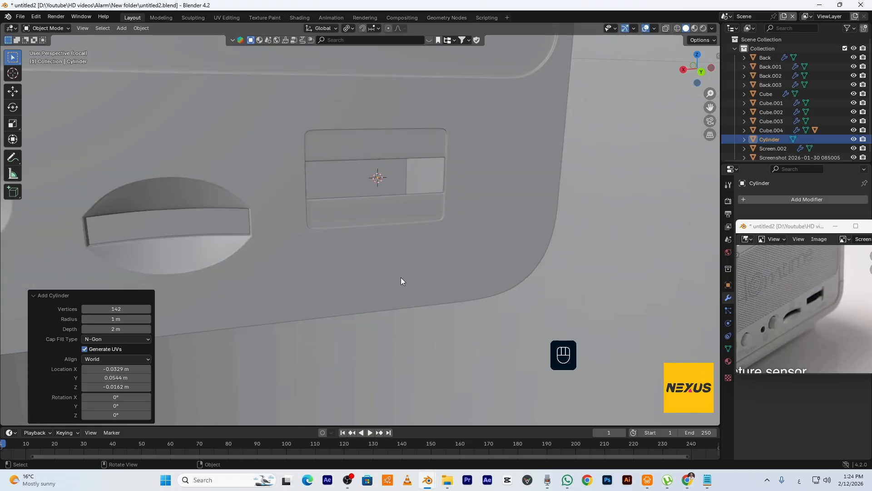
scroll(418, 310, down, 4)
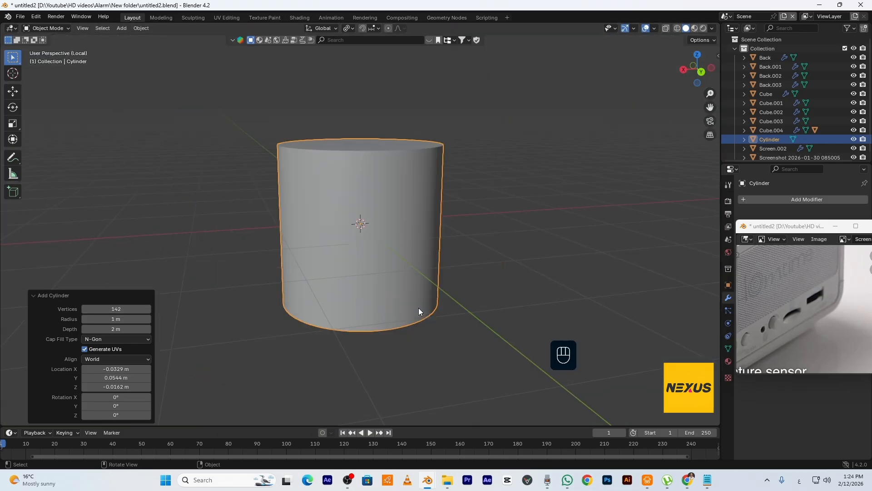
key(s)
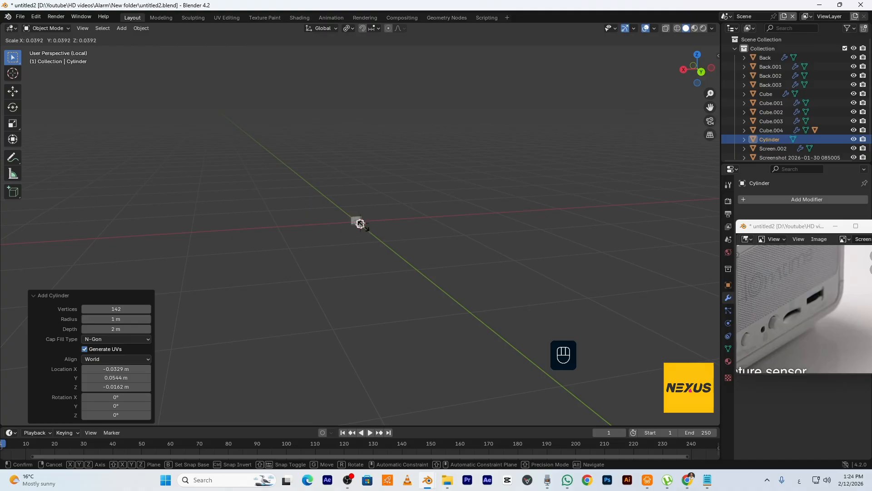
click(360, 223)
key(KP_Decimal)
scroll(362, 267, down, 2)
key(s)
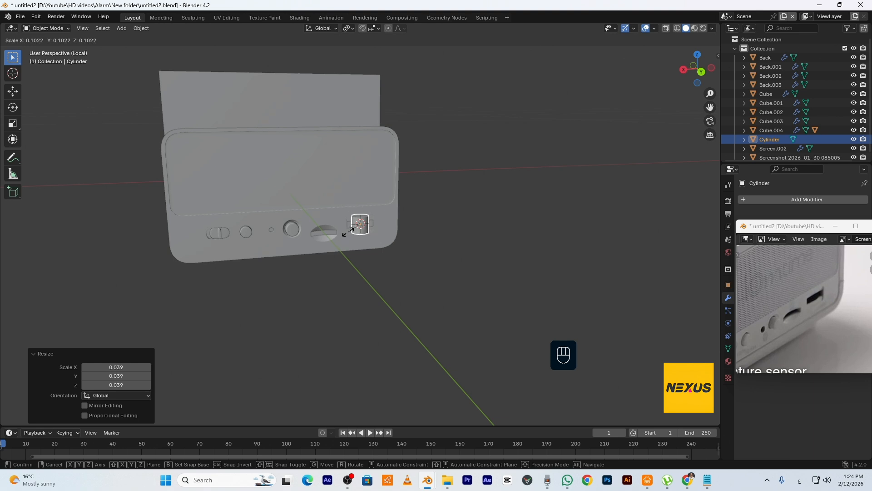
click(346, 240)
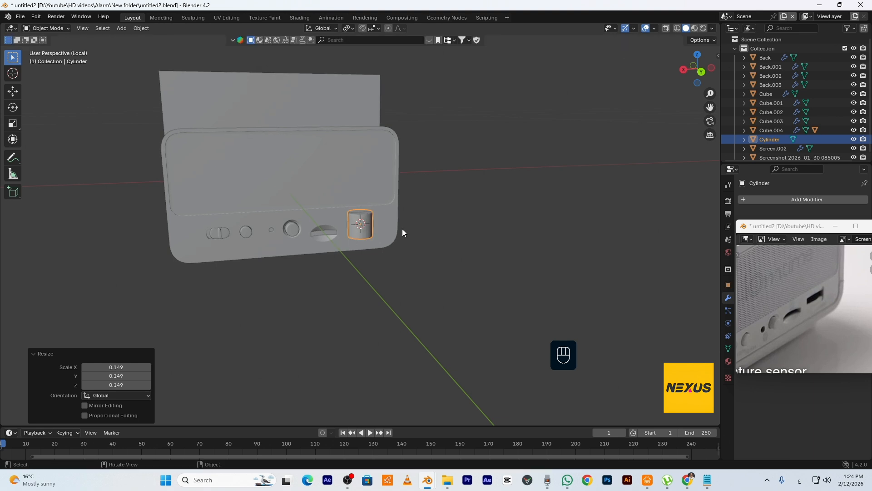
- Move the cylinder about 0.0029 m inward along negative Y and scale it up uniformly by about 1.183 to match the slot's width
scroll(402, 228, up, 10)
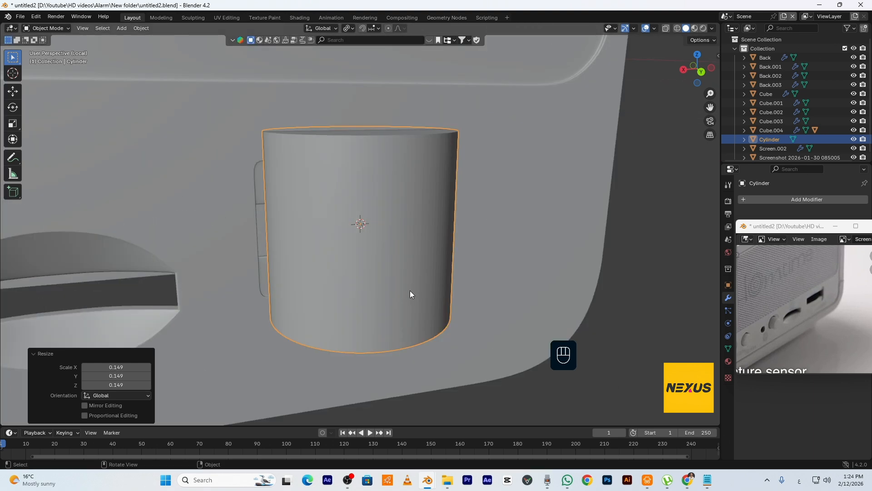
key(g)
key(y)
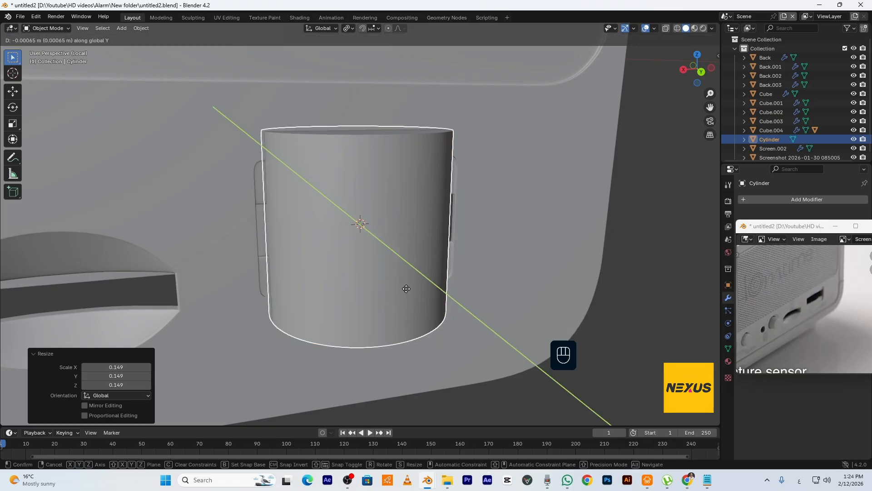
click(397, 286)
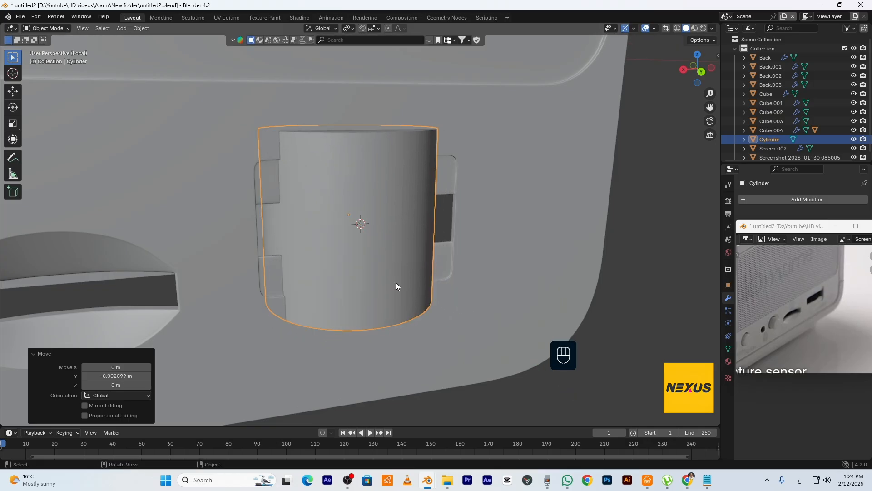
key(s)
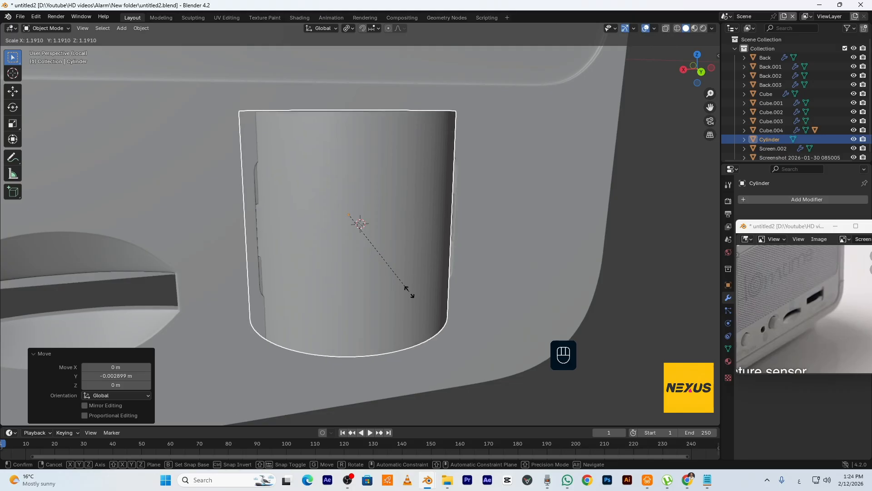
click(409, 291)
- Flatten the cylinder along Z by a factor of about 0.177 to fit the slot opening and apply its scale
key(s)
key(z)
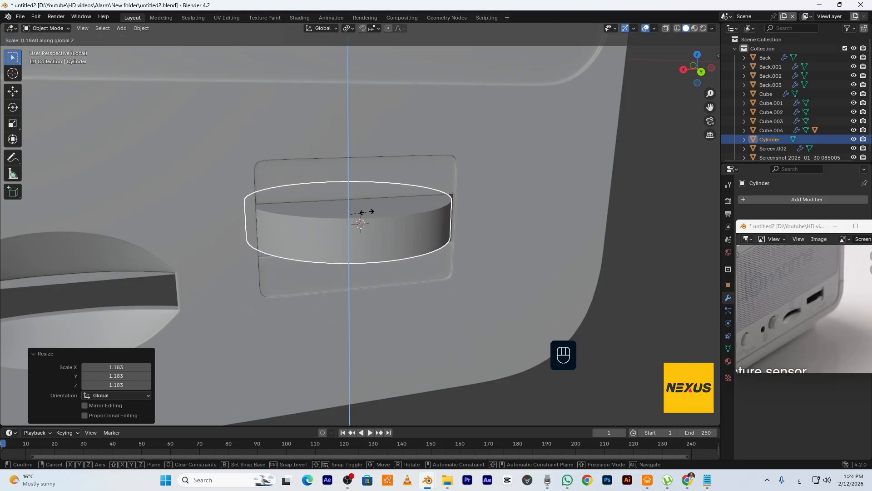
click(371, 233)
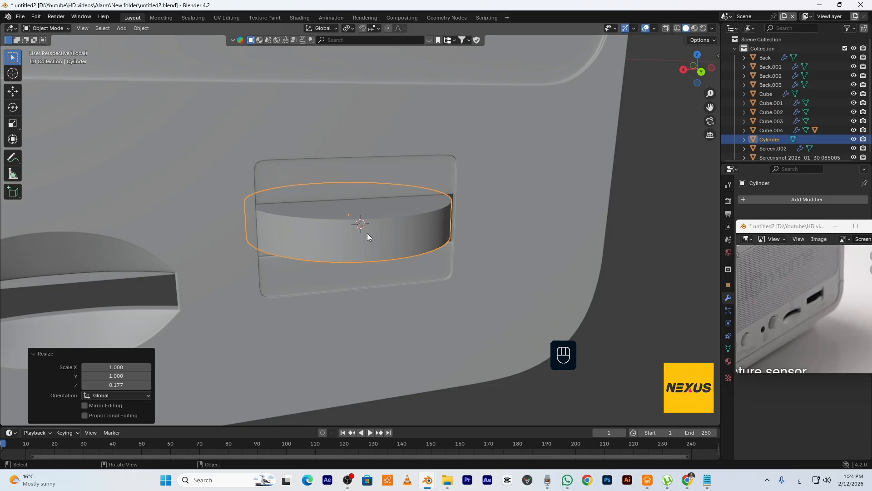
key(shift+a)
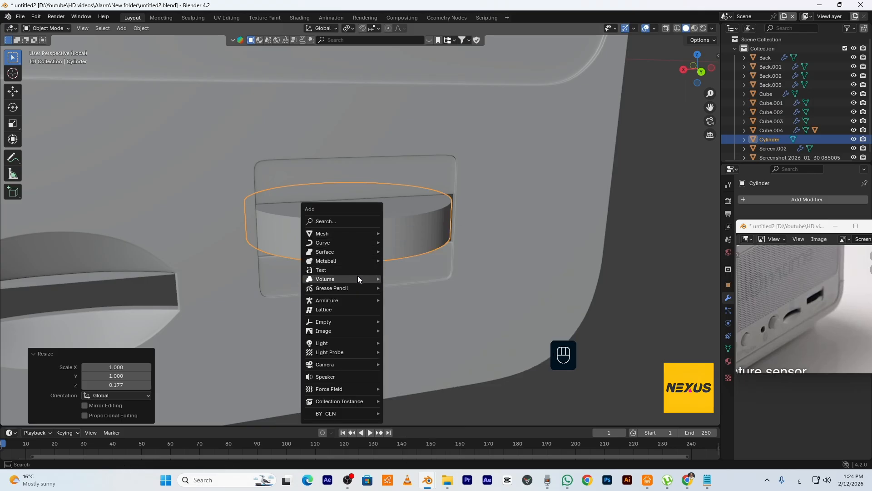
key(Escape)
key(ctrl+a)
click(358, 275)
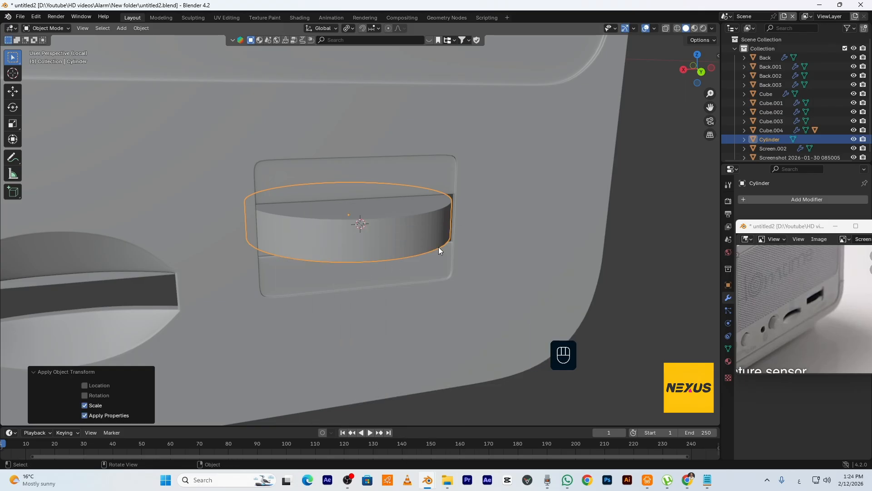
- Select every second side face all the way around the cylinder in Edit Mode
key(Tab)
scroll(409, 241, up, 2)
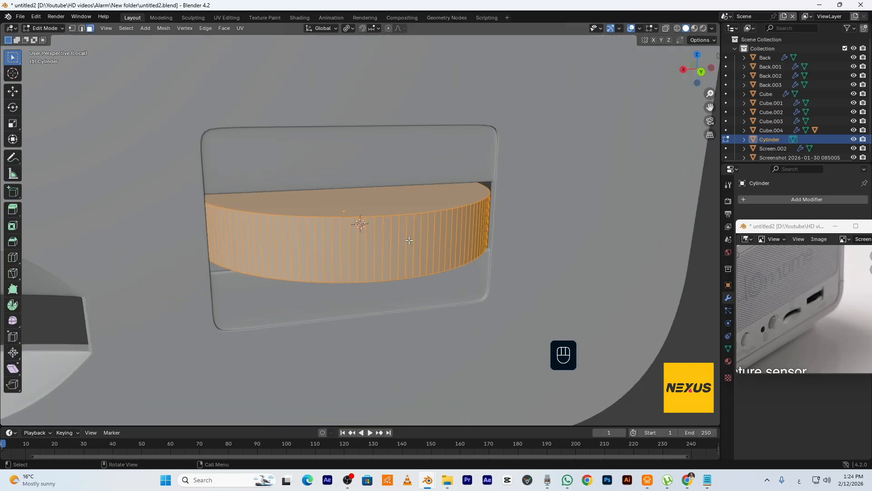
click(408, 242)
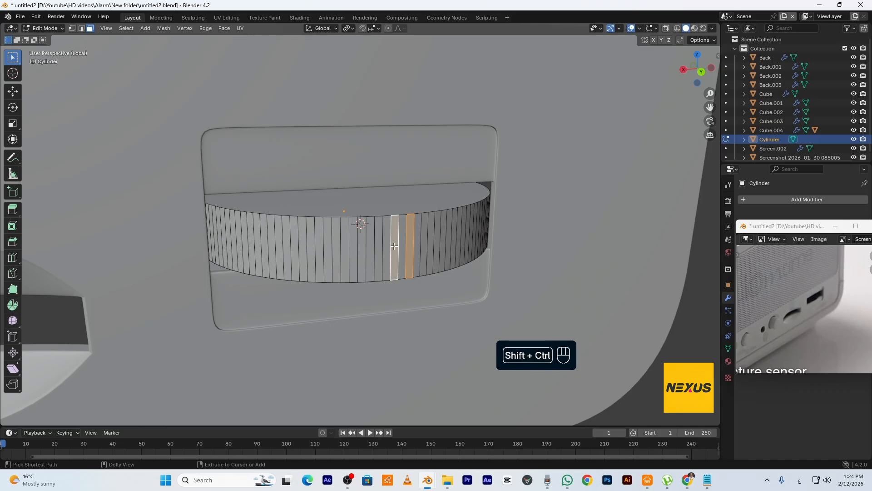
key(ctrl+shift+KP_Add)
key(ctrl+shift+KP_Add)
key(ctrl+shift+KP_Add)
key(ctrl+shift+KP_Add)
key(ctrl+shift+KP_Add)
key(ctrl+shift+KP_Add)
key(ctrl+shift+KP_Add)
key(ctrl+shift+KP_Add)
key(ctrl+shift+KP_Add)
key(ctrl+shift+KP_Add)
key(ctrl+shift+KP_Add)
key(ctrl+shift+KP_Add)
key(ctrl+shift+KP_Add)
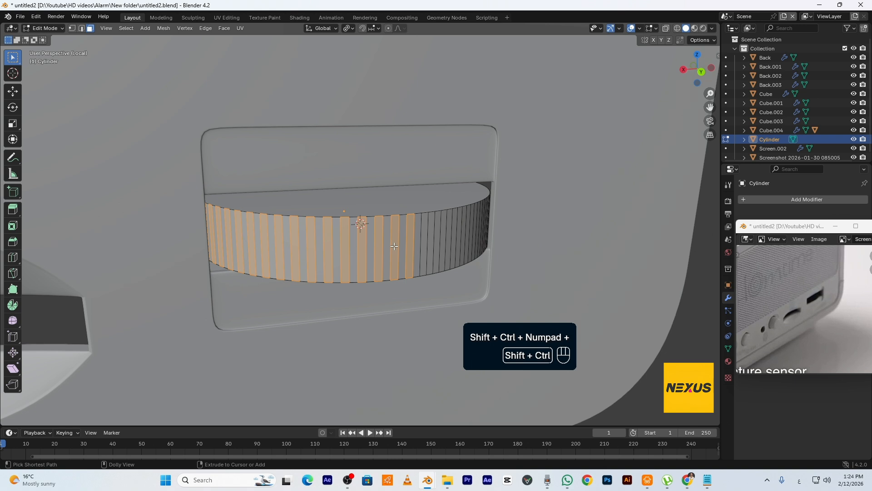
key(ctrl+shift+KP_Add)
key(ctrl+shift+KP_Add)
key(ctrl+shift+KP_Add)
key(ctrl+shift+KP_Add)
key(ctrl+shift+KP_Add)
key(ctrl+shift+KP_Add)
key(ctrl+shift+KP_Add)
key(ctrl+shift+KP_Add)
key(ctrl+shift+KP_Add)
key(ctrl+shift+KP_Add)
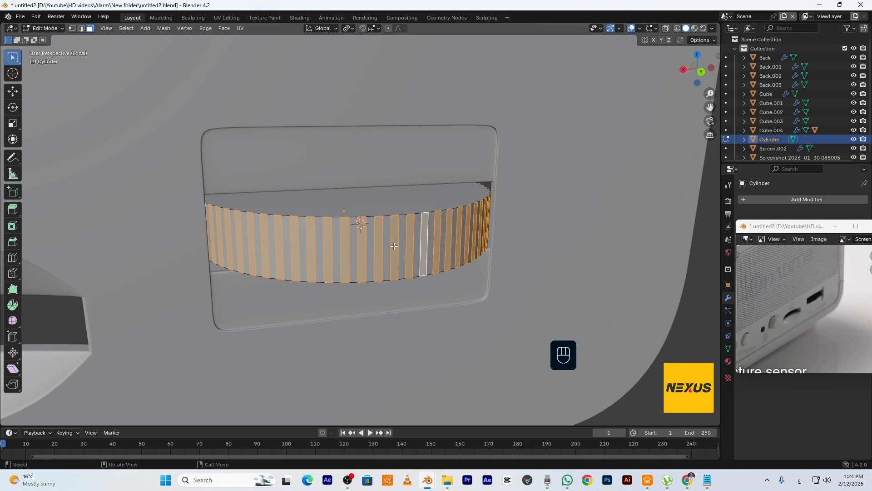
- Extrude the selected side faces along their normals by about 0.00018 m to form the wheel's ridges, and return to Object Mode
key(alt+e)
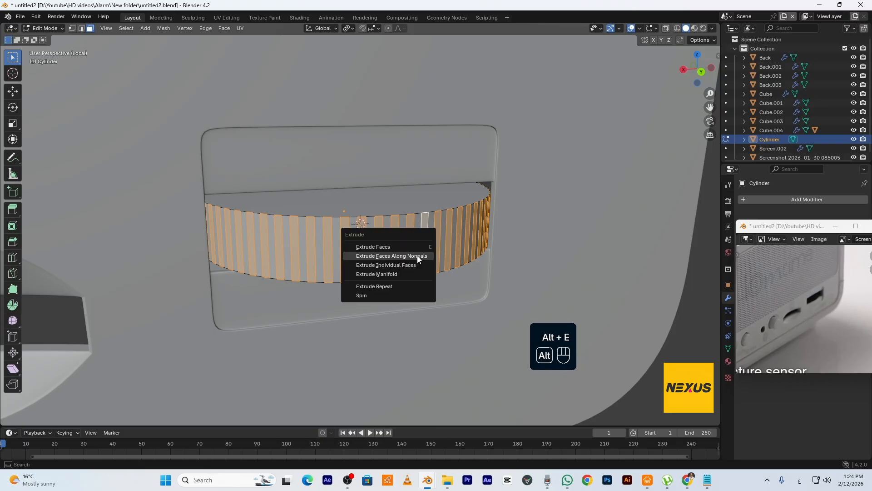
click(417, 256)
click(417, 254)
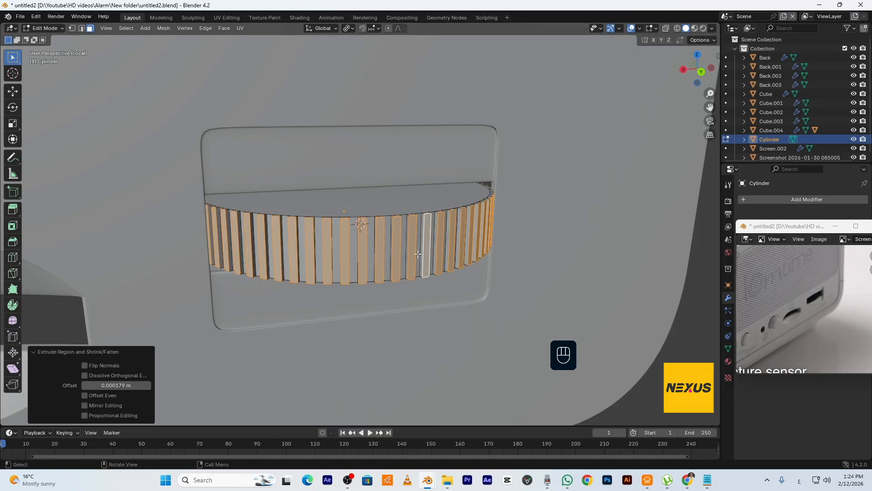
key(Tab)
scroll(464, 262, down, 4)
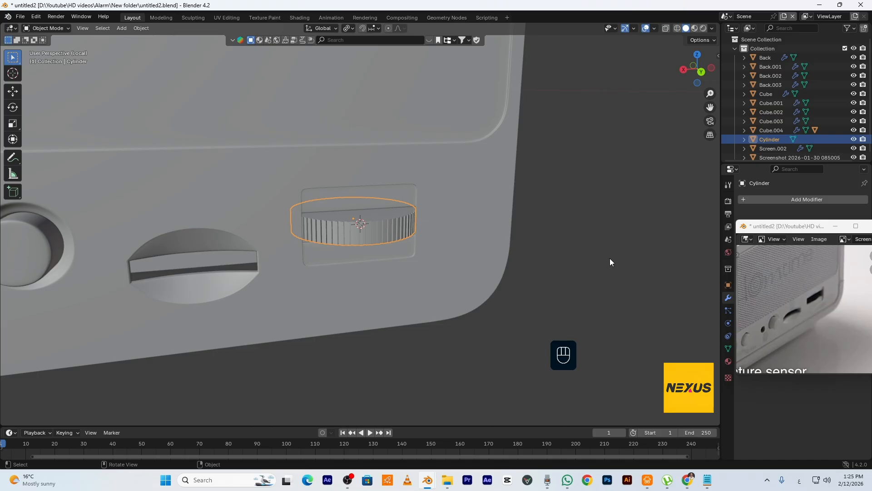
- Scale the ridged cylinder up uniformly by about 1.158 and move it about 0.0025 m along negative Y into the slot
click(599, 265)
mouse_move(590, 267)
middle_down()
mouse_move(514, 306)
mouse_move(446, 304)
mouse_move(540, 298)
mouse_move(600, 278)
middle_up()
scroll(445, 257, up, 5)
click(432, 257)
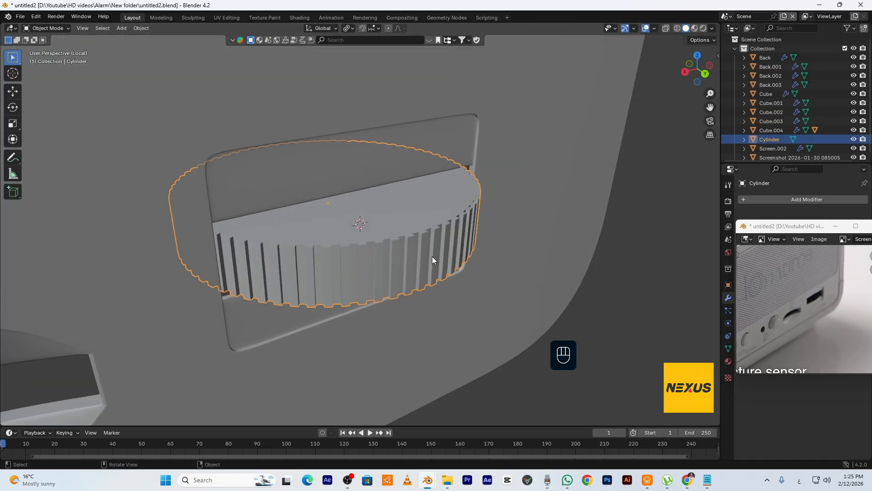
key(s)
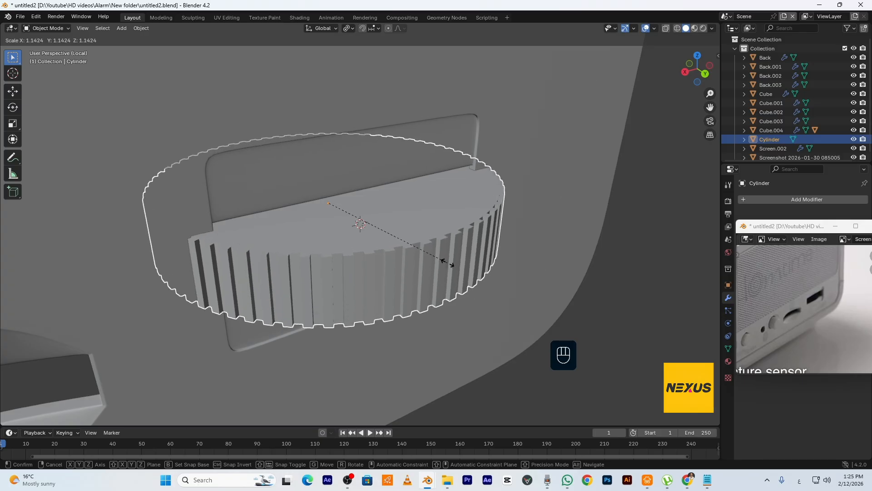
click(449, 264)
key(g)
key(y)
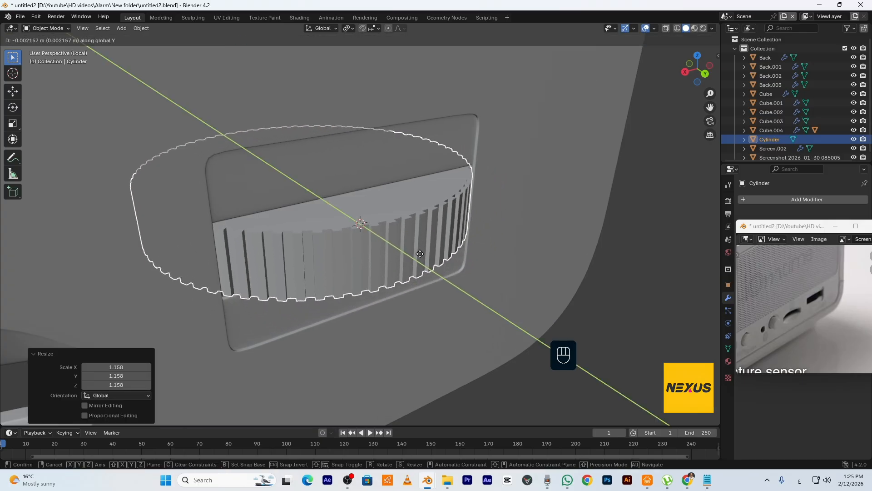
click(416, 253)
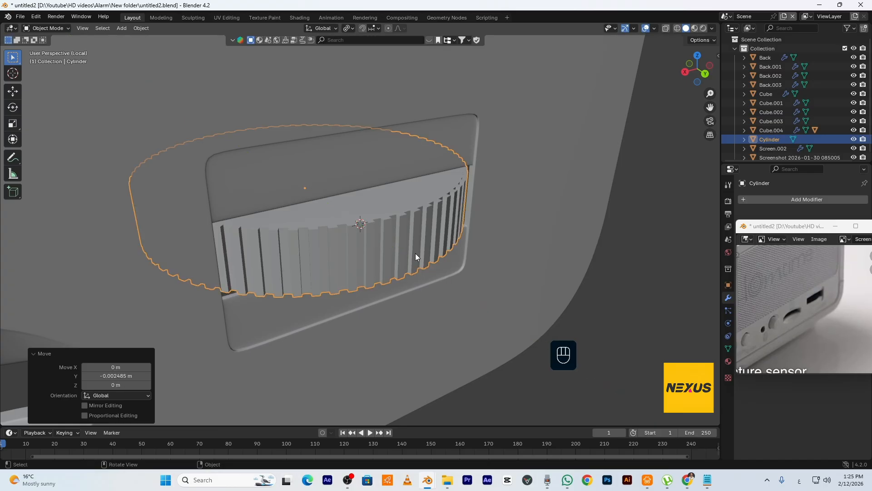
- Exit local view to bring back the whole clock speaker model, and save the file
click(654, 266)
middle_drag(653, 266, 493, 297)
scroll(555, 284, down, 7)
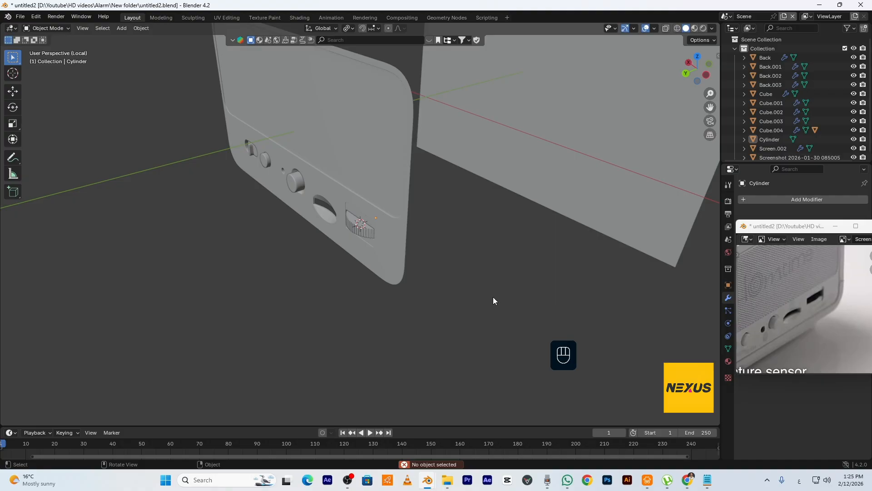
key(KP_Divide)
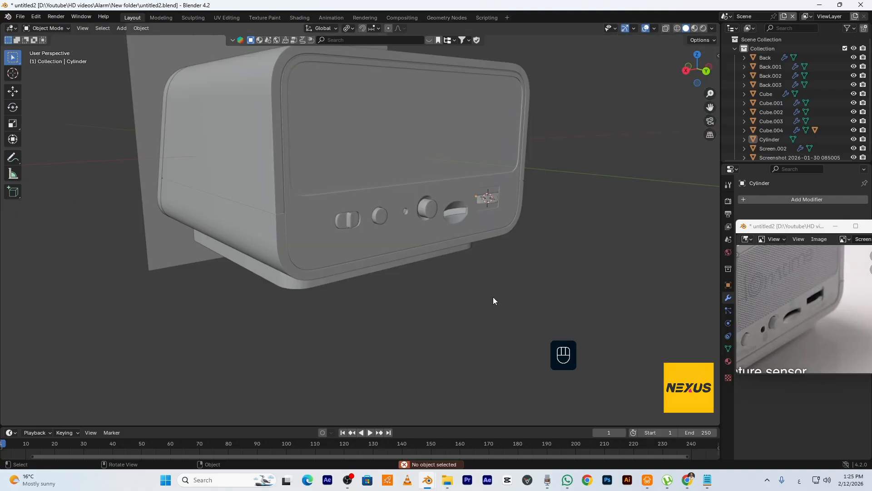
middle_drag(459, 324, 484, 295)
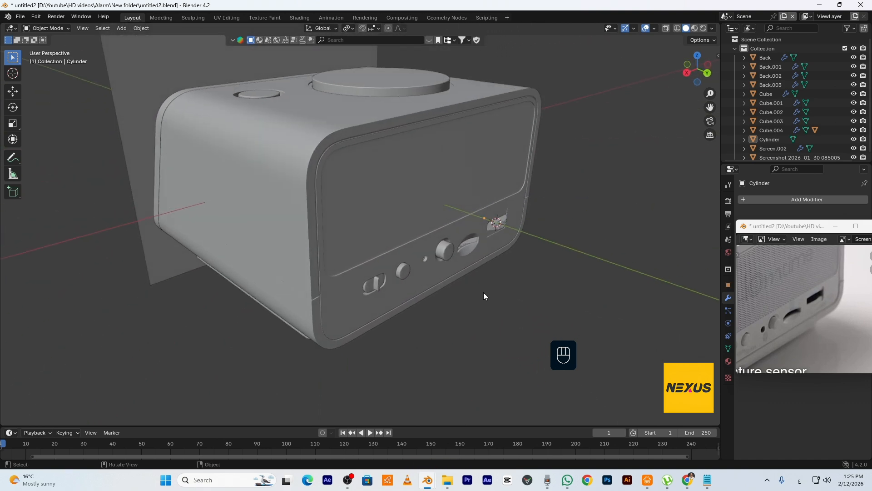
click(20, 17)
click(35, 75)
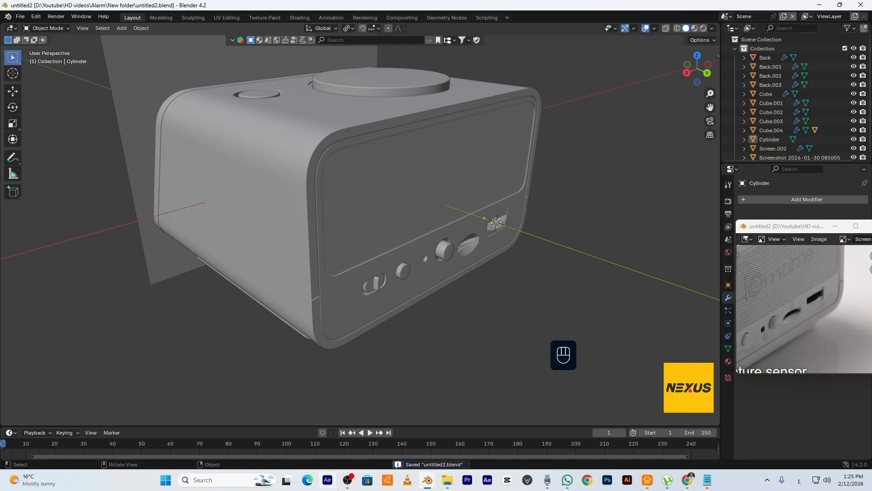